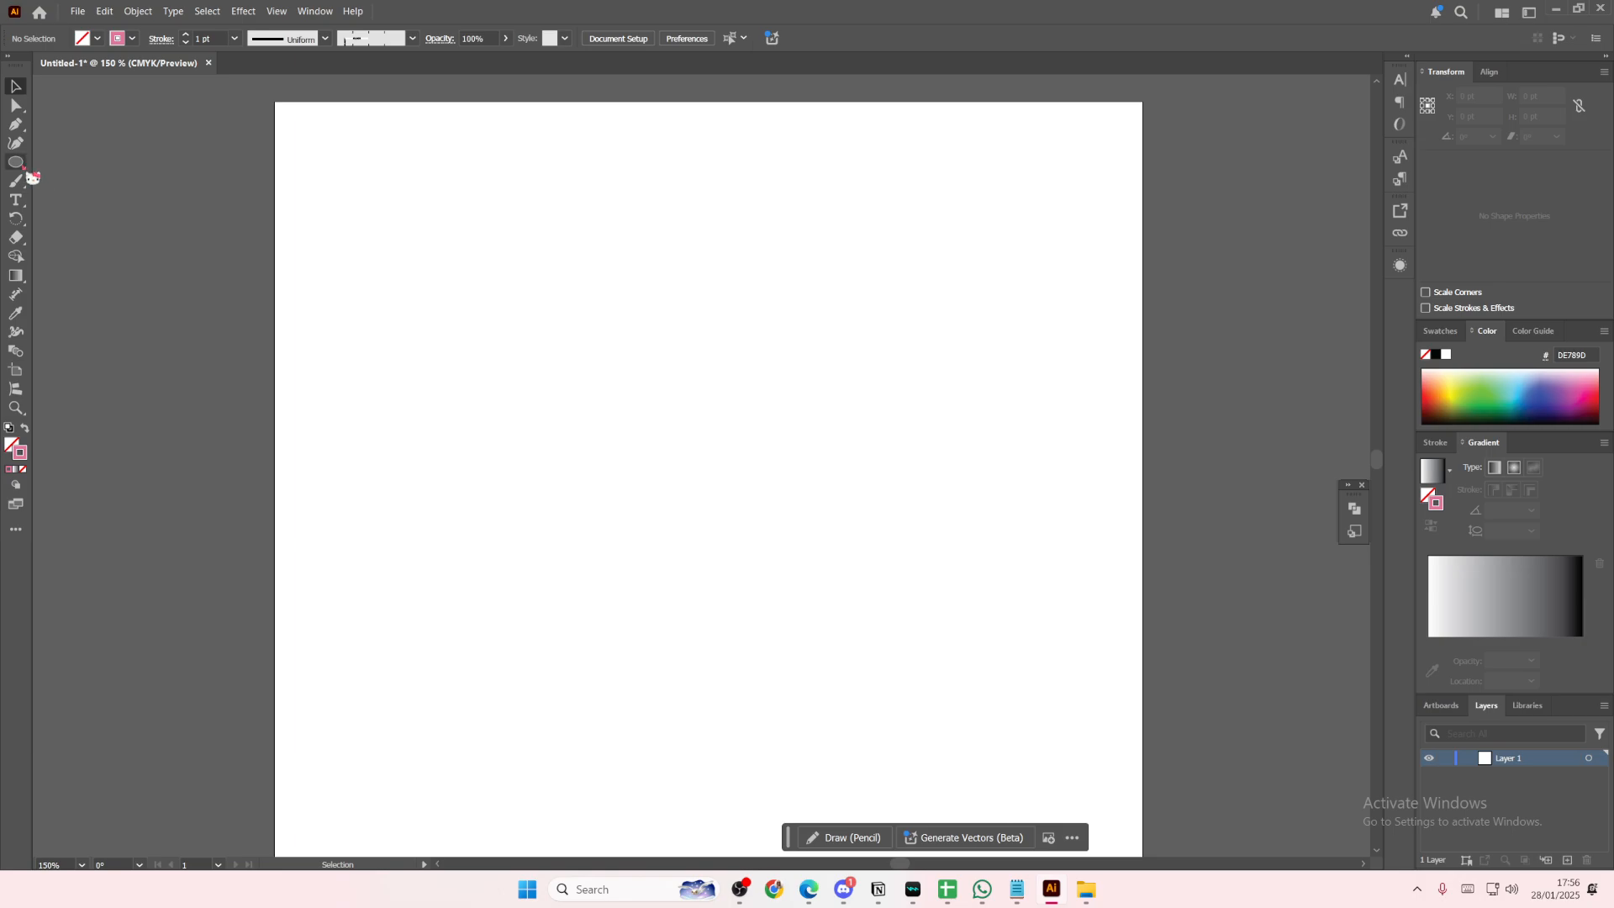
Draw a hexagon about 155 pt wide in the artboard's upper-left area and swap its fill and stroke for a solid pink fill
left_click(17, 163)
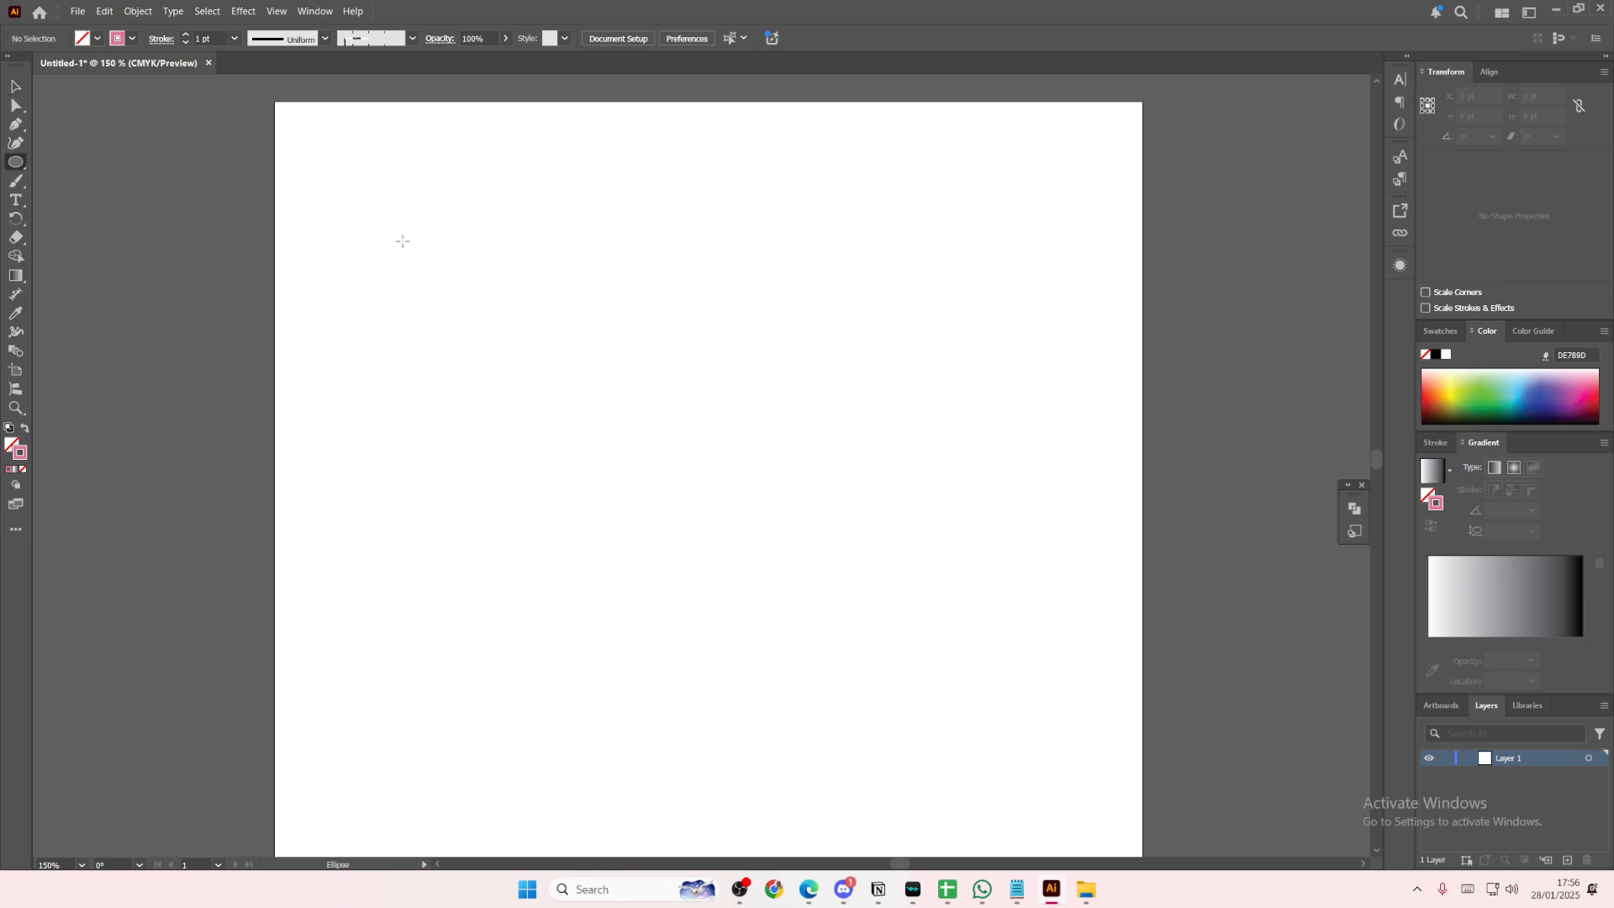
left_click_drag(17, 163, 84, 201)
left_click_drag(502, 318, 618, 394)
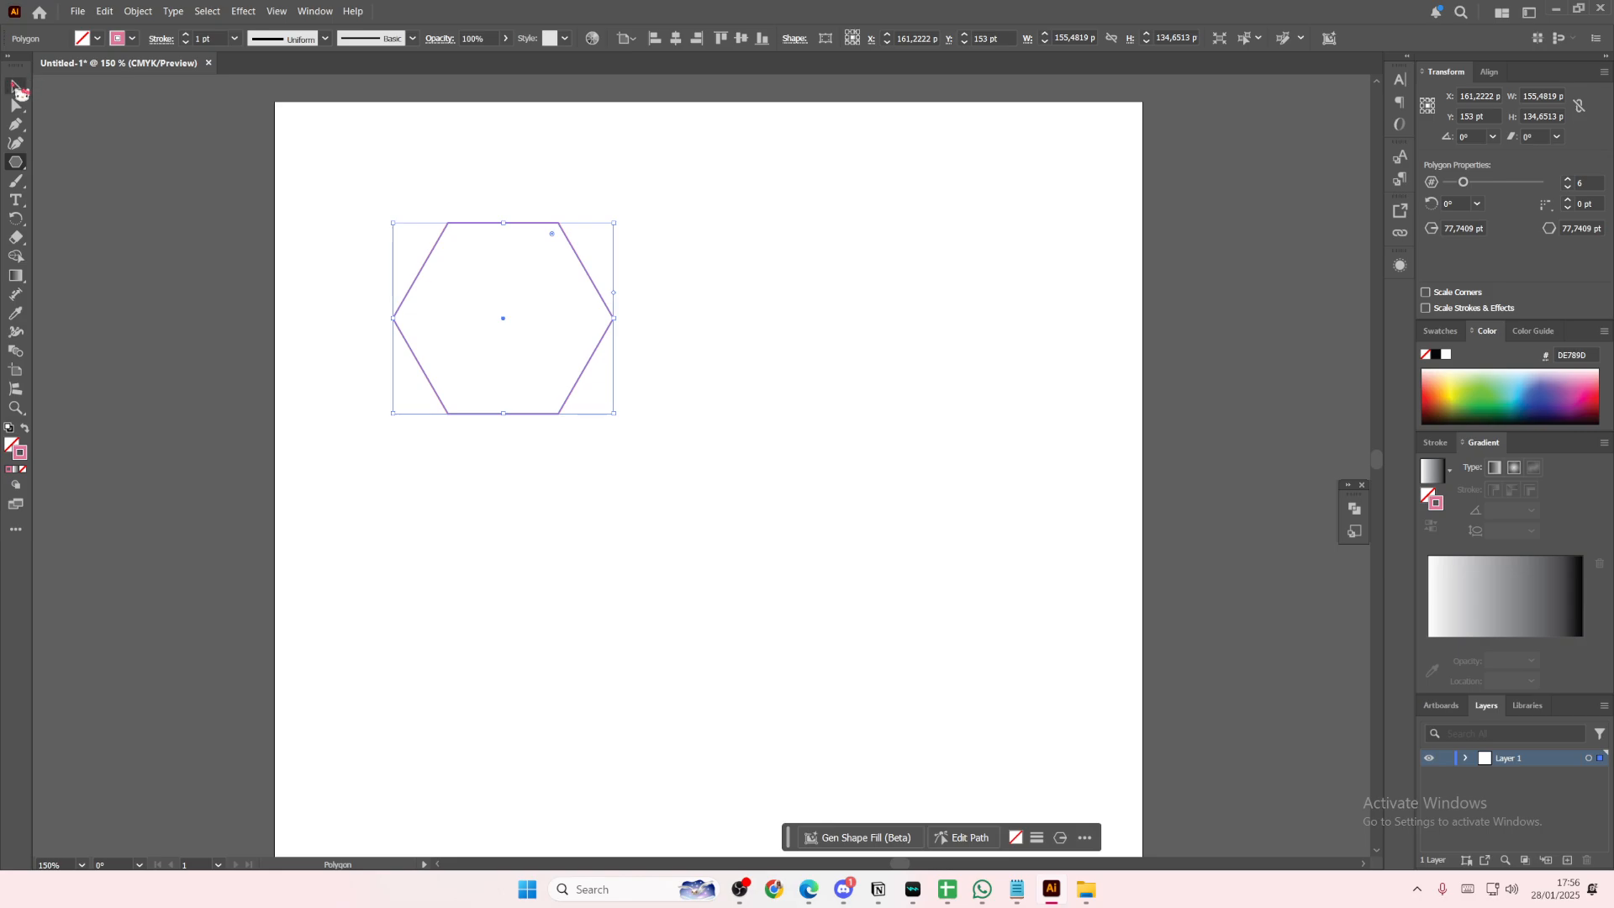
left_click(16, 87)
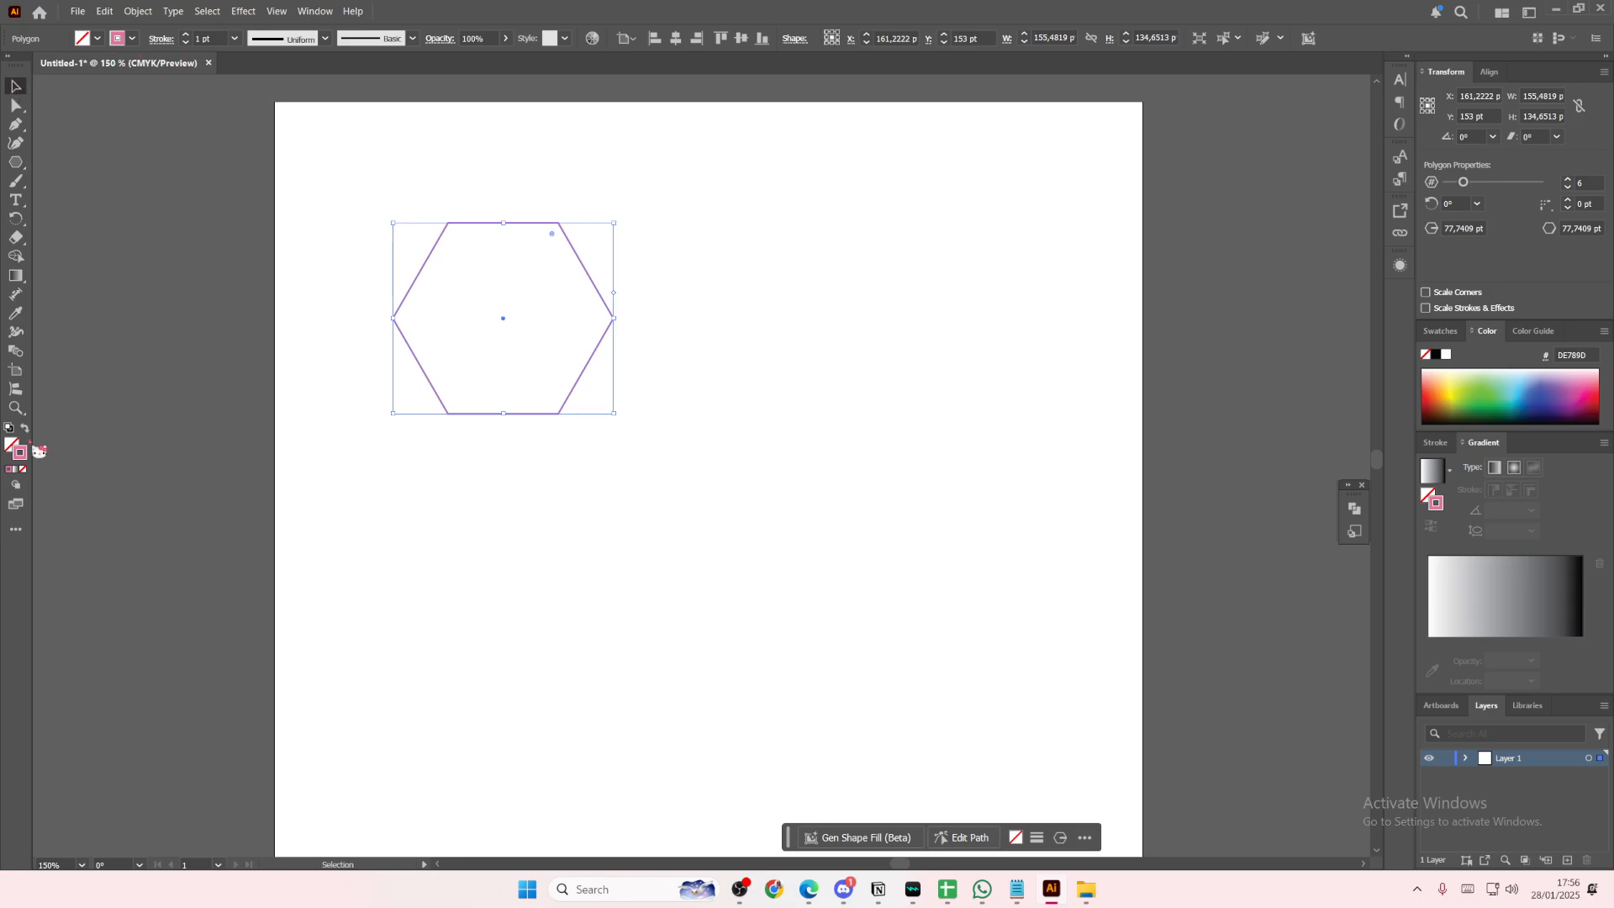
key("shift+x")
Bloat the hexagon into a six-petal flower with the Pucker & Bloat effect
left_click(242, 10)
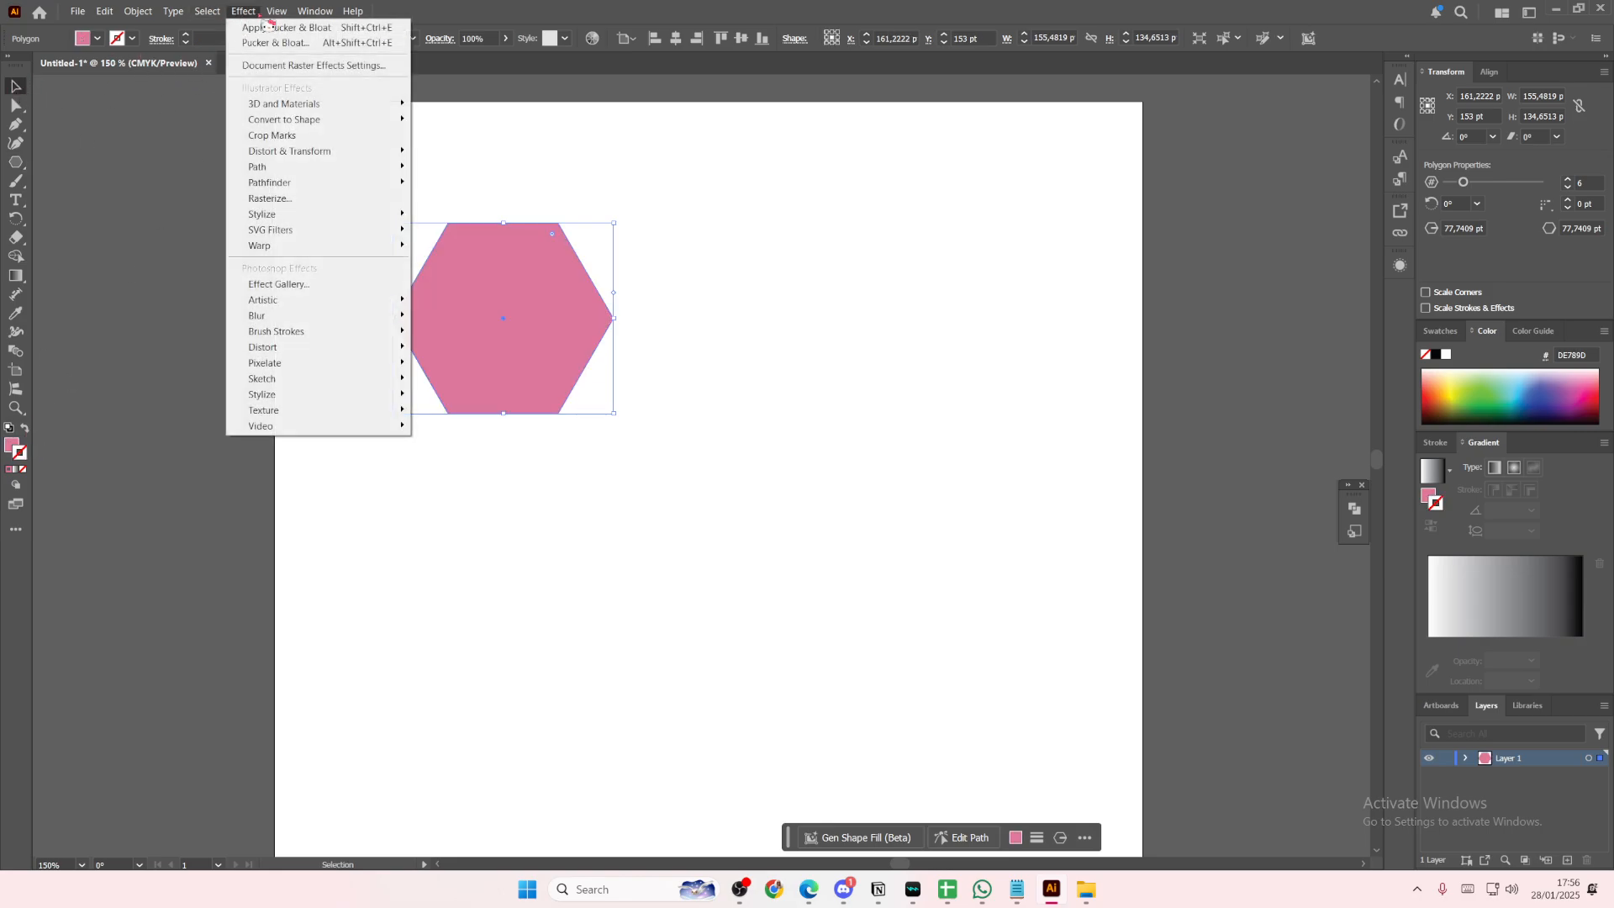
mouse_move(305, 152)
left_click(471, 168)
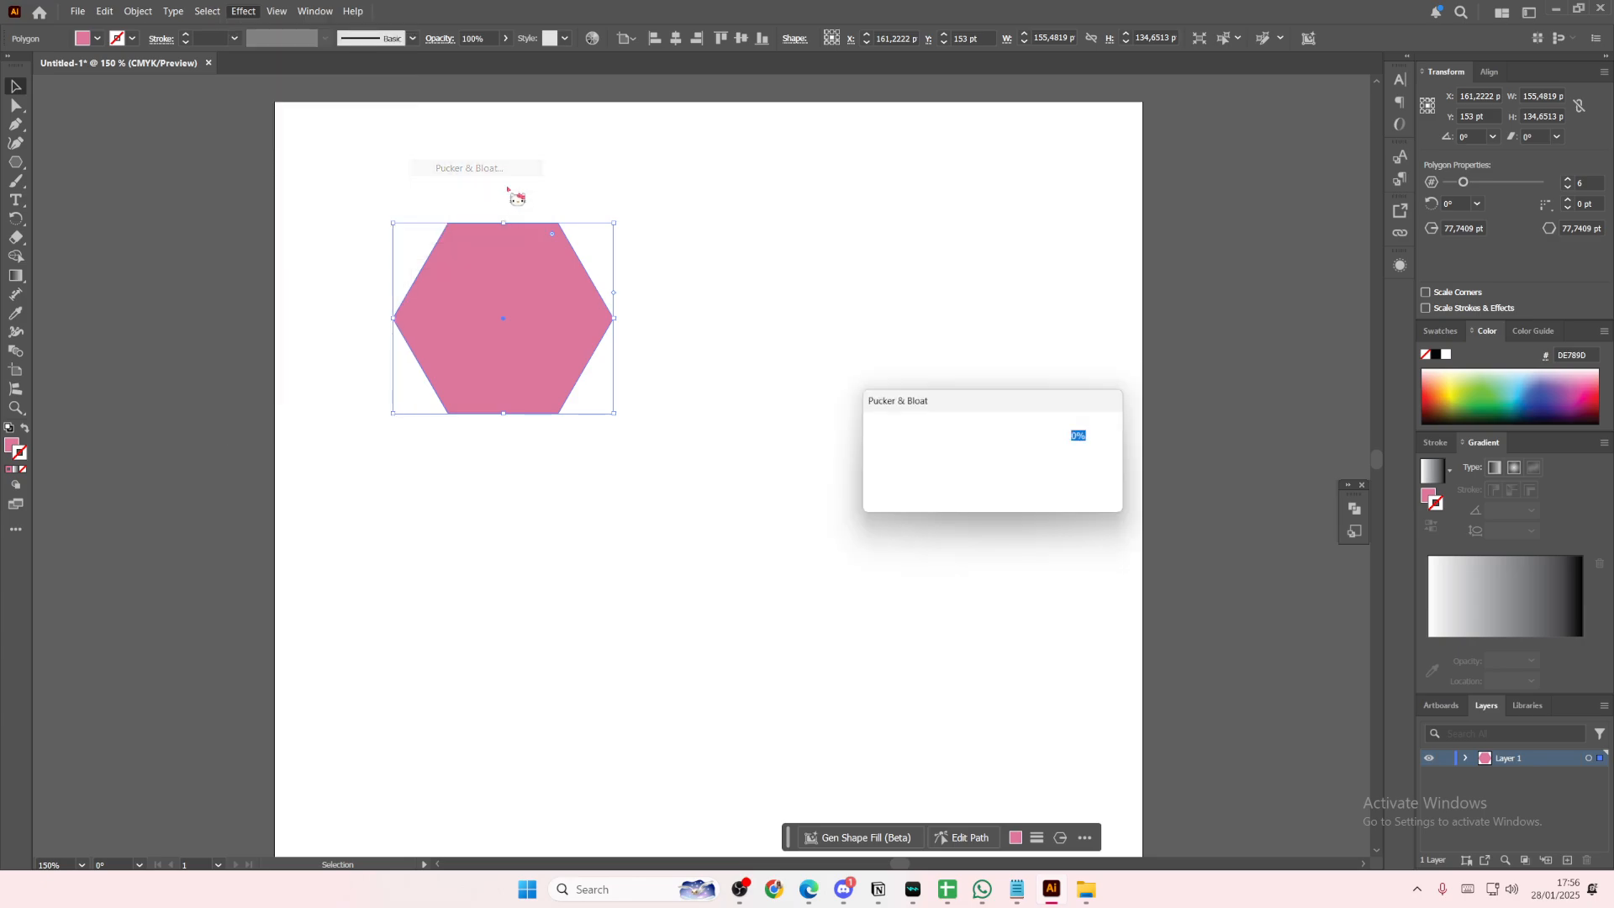
left_click_drag(970, 437, 1011, 443)
left_click(1018, 481)
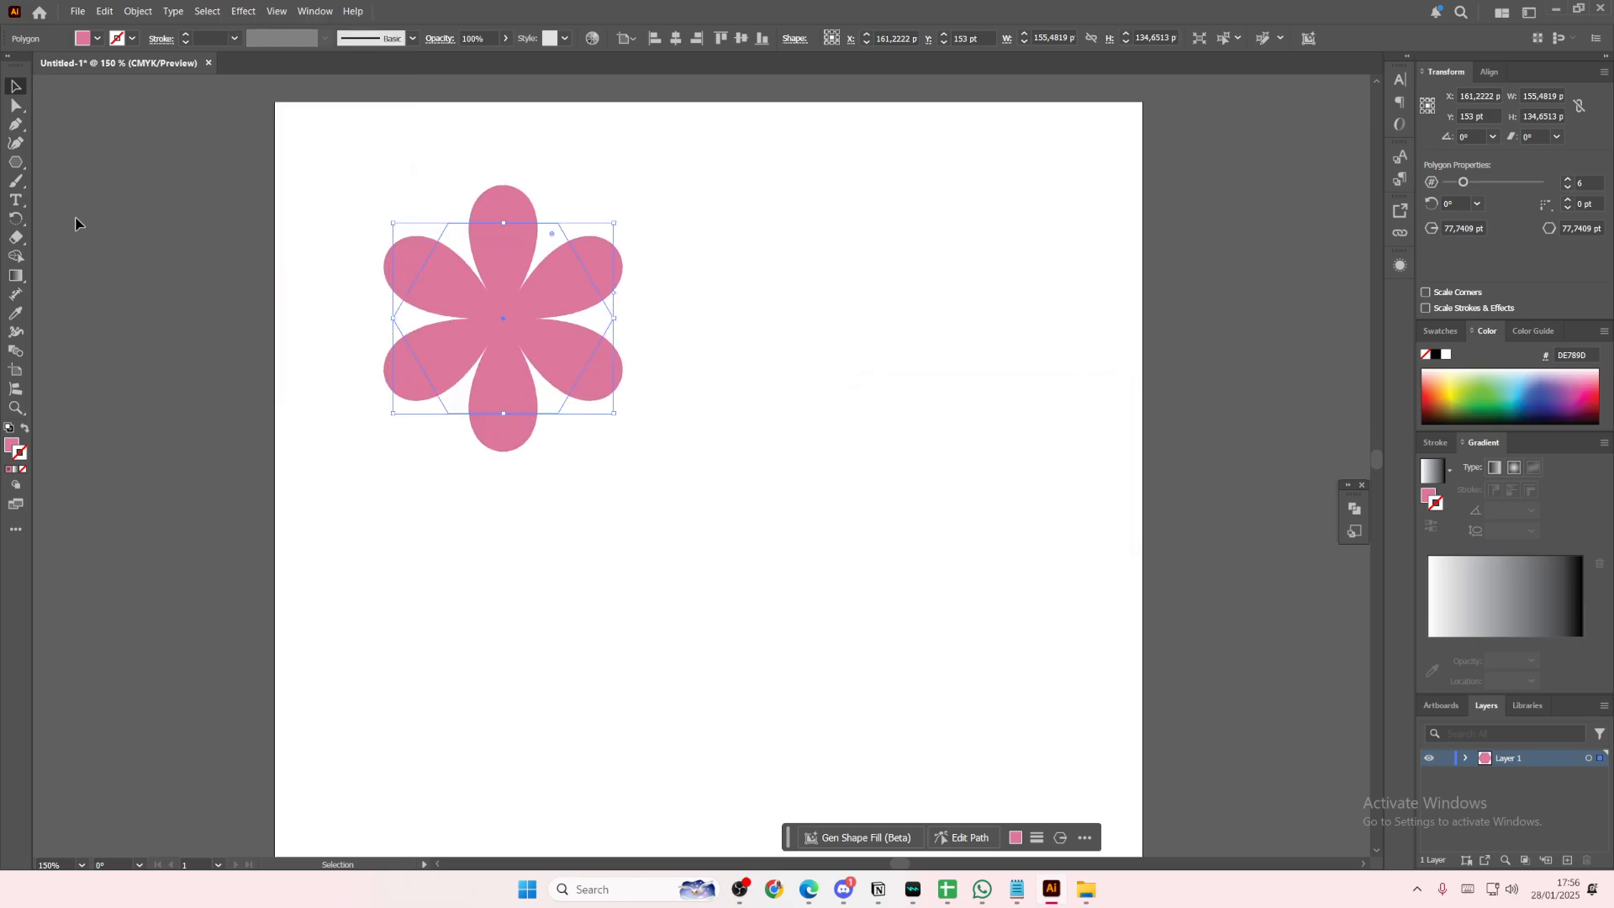
left_click(15, 161)
mouse_move(478, 286)
left_mouse_down()
mouse_move(534, 304)
mouse_move(528, 287)
left_mouse_up()
key("ctrl+z")
Draw a circle about 36 pt across at the flower's center and fill it light orange
left_click_drag(15, 162, 52, 184)
left_click_drag(503, 317, 529, 343)
left_click(98, 39)
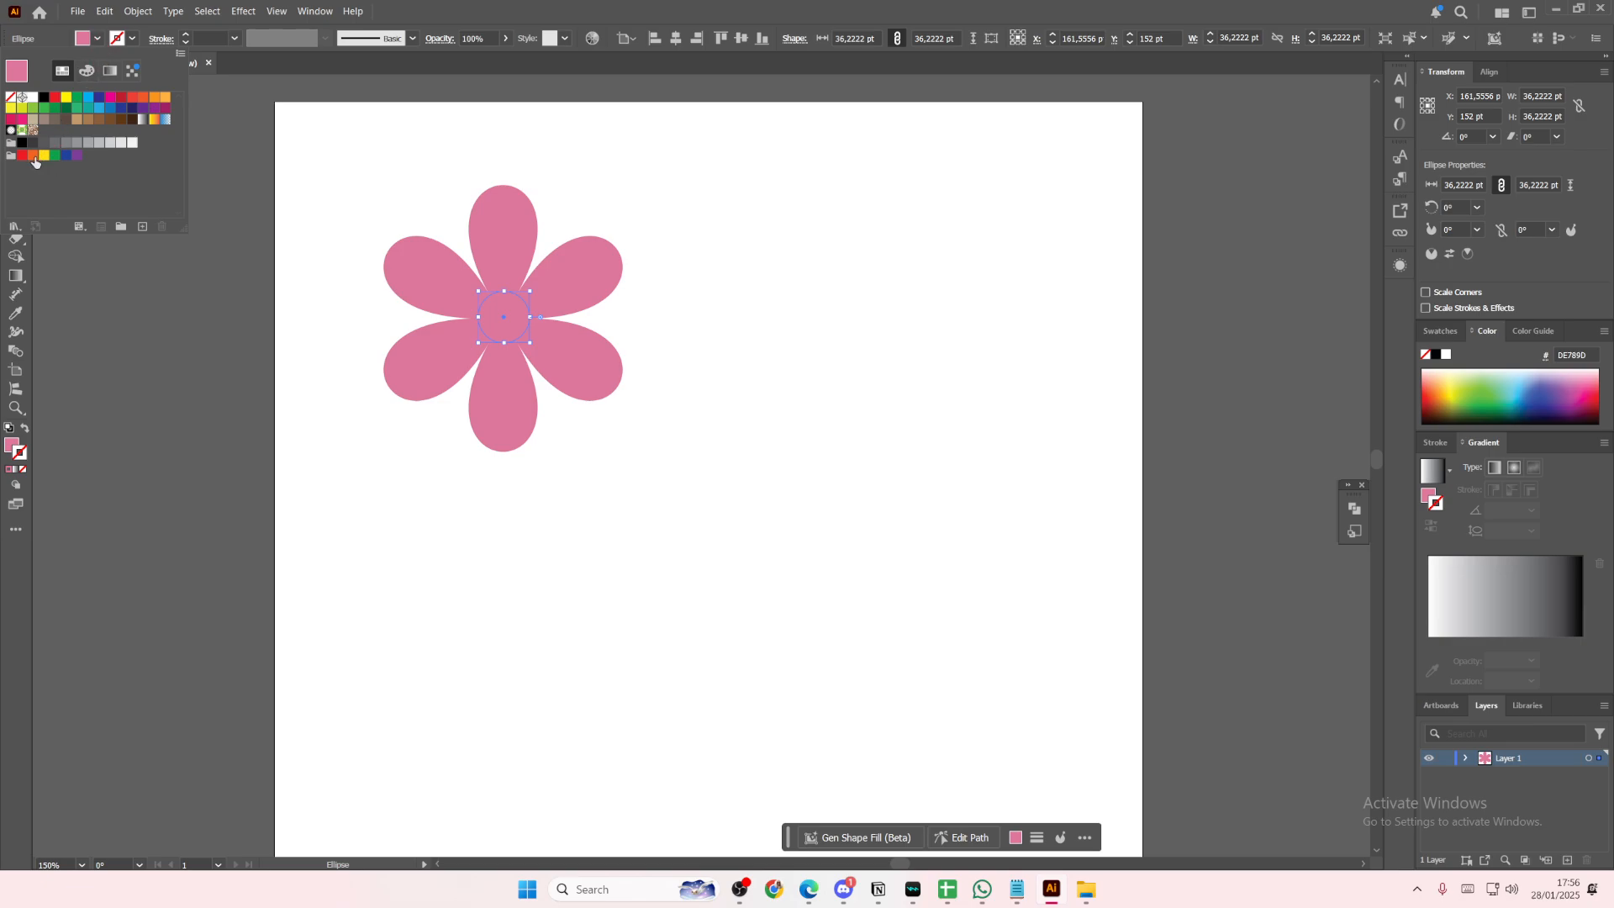
left_click(34, 157)
left_click(98, 39)
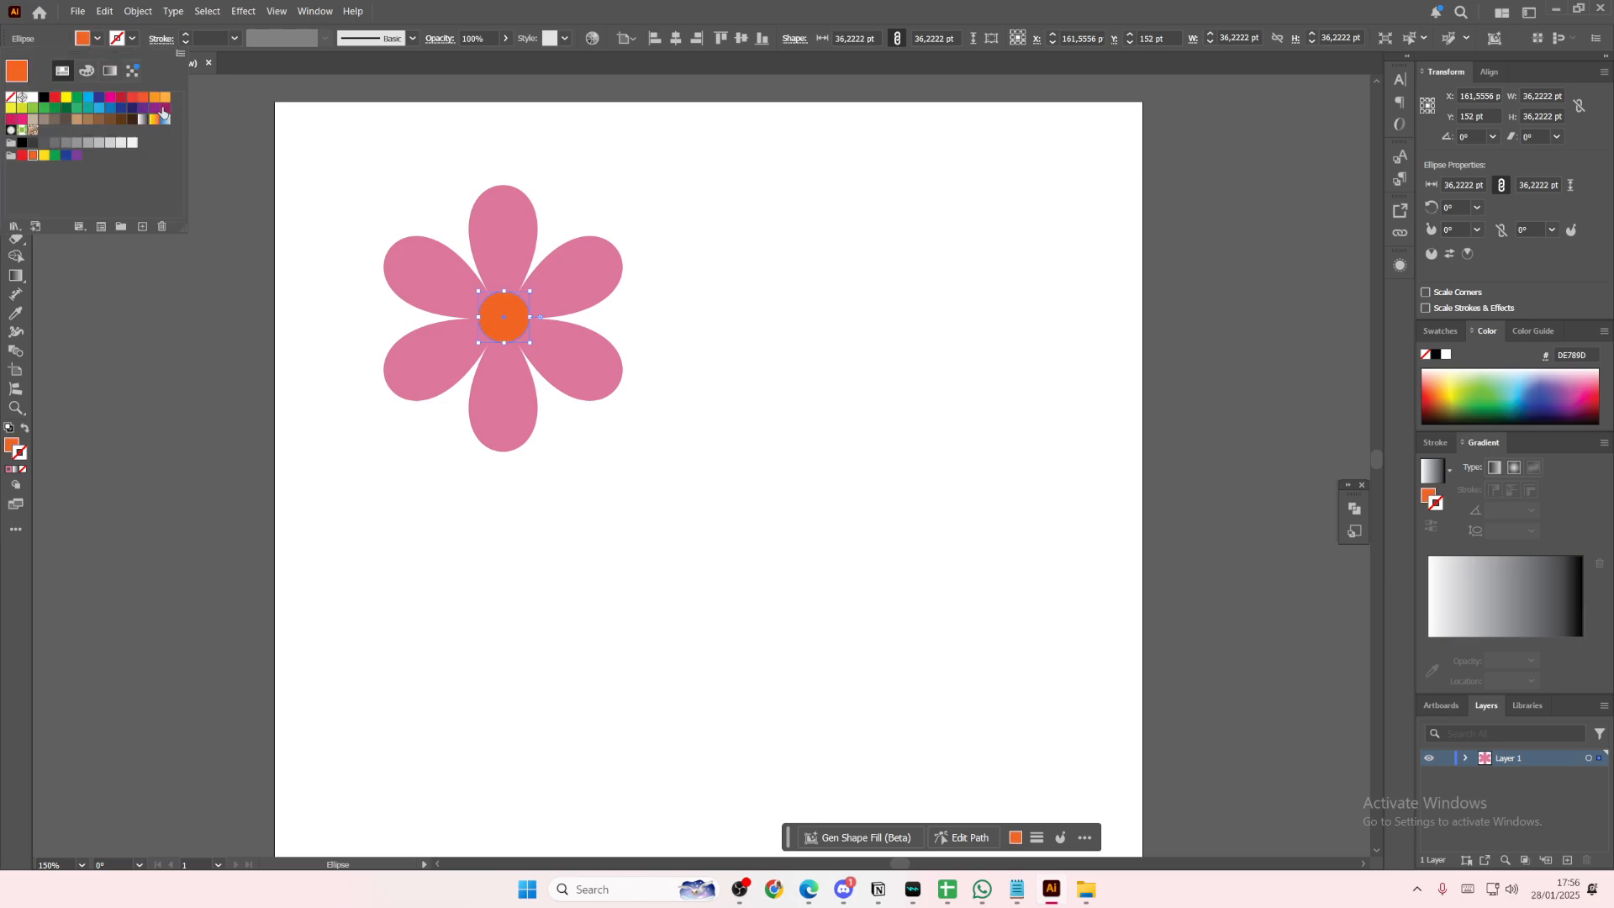
left_click(162, 107)
key("v")
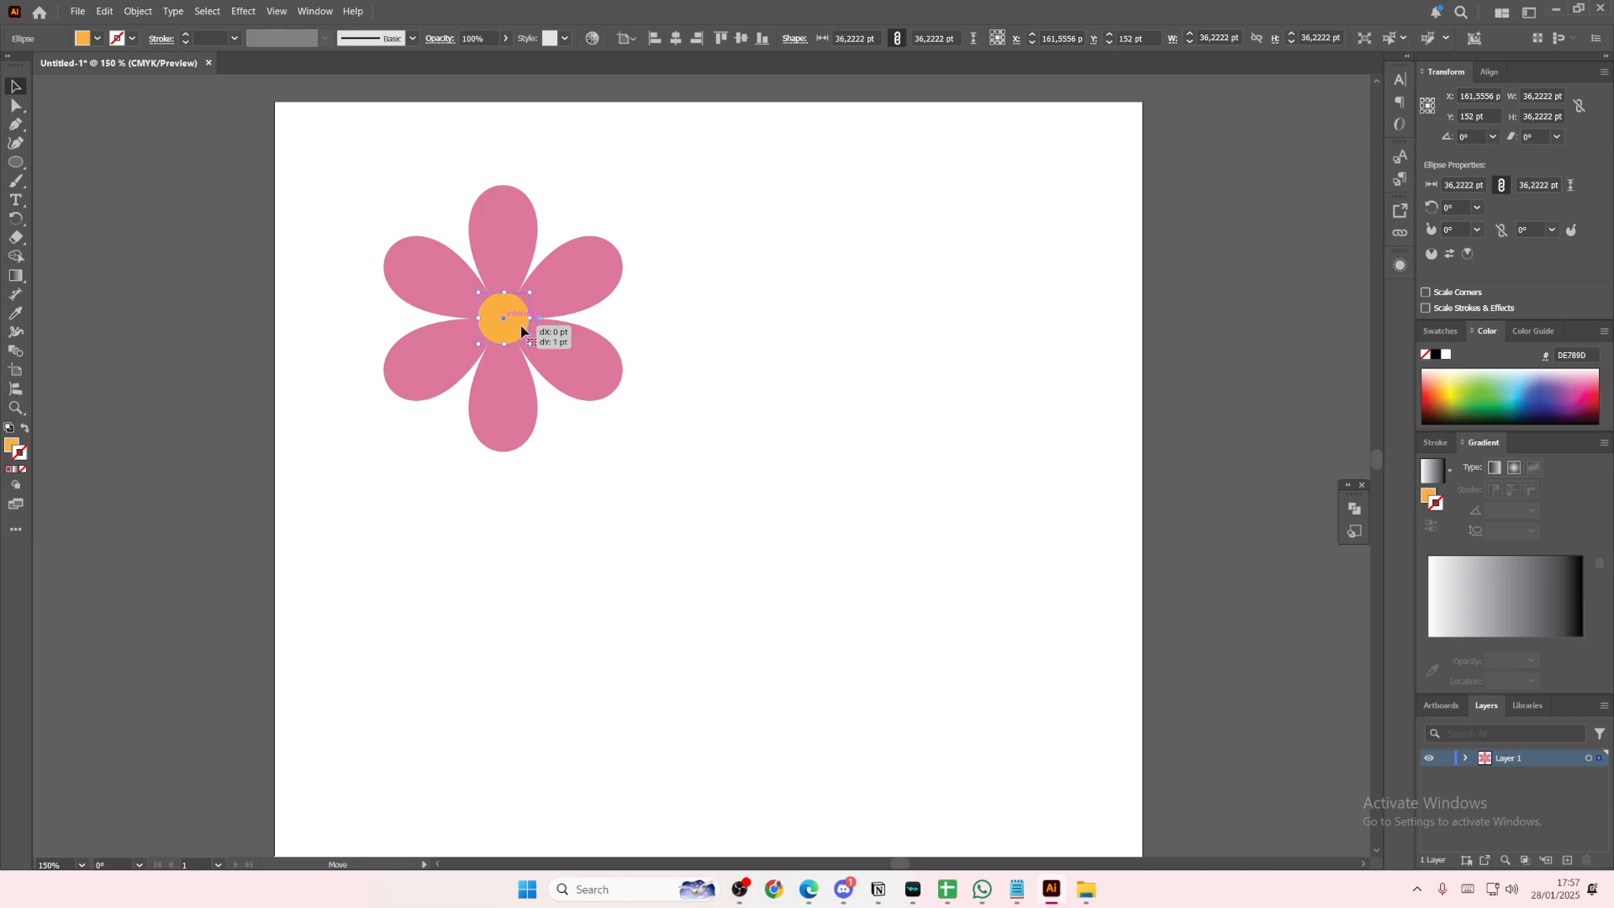
left_click(407, 222)
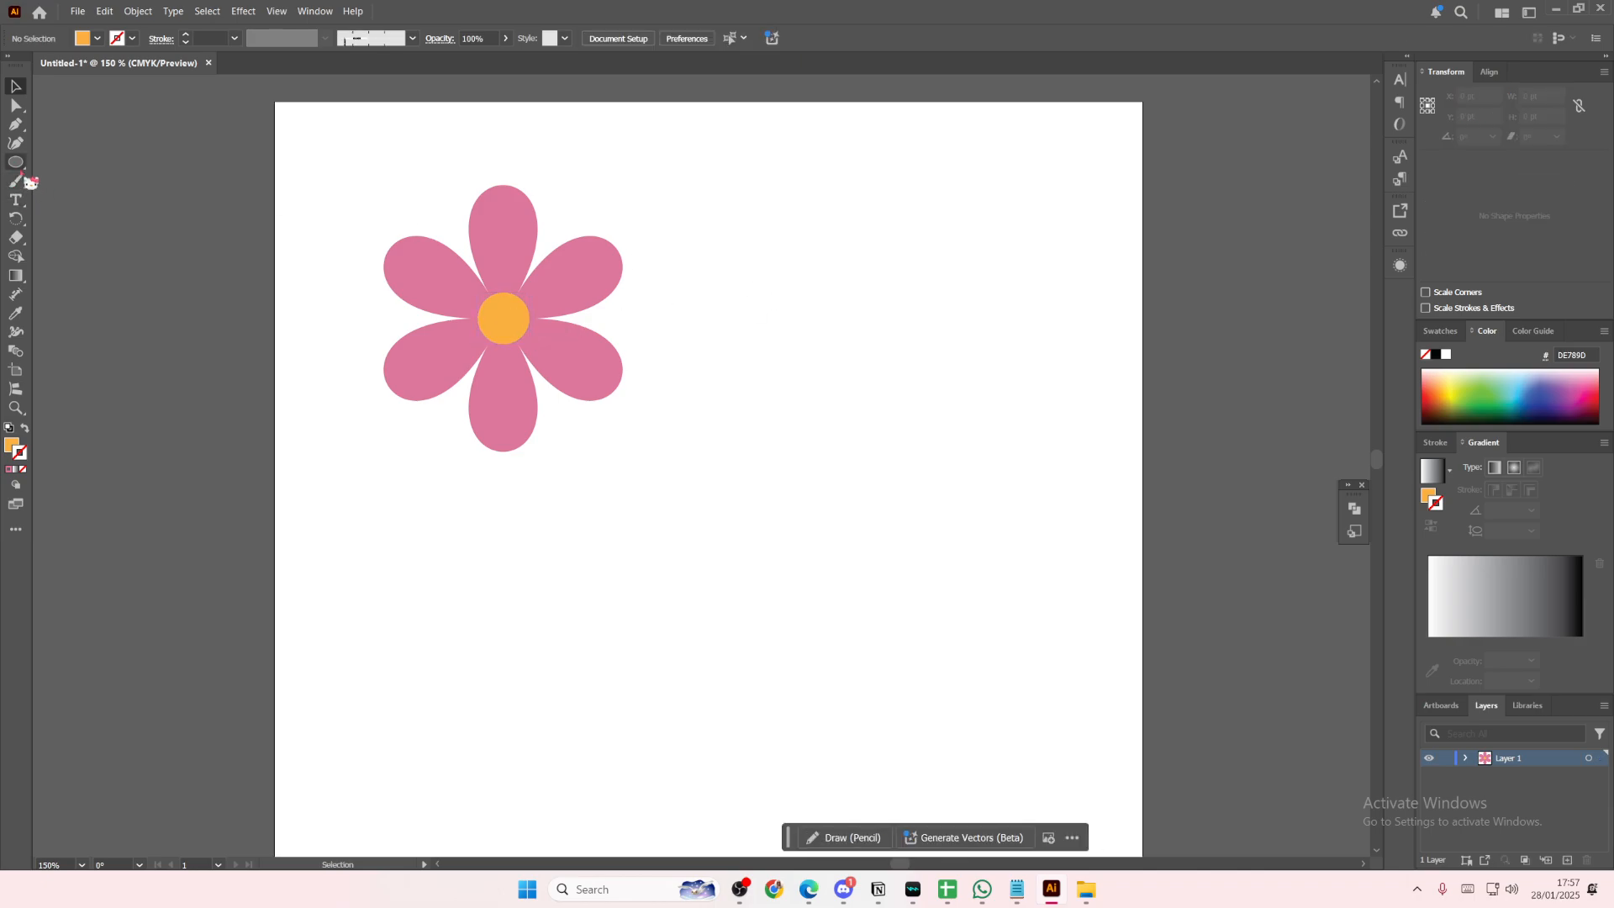
Draw an upright ellipse about 101 by 166 pt to the right of the flower and fill it golden yellow
key("l")
left_click_drag(739, 228, 885, 463)
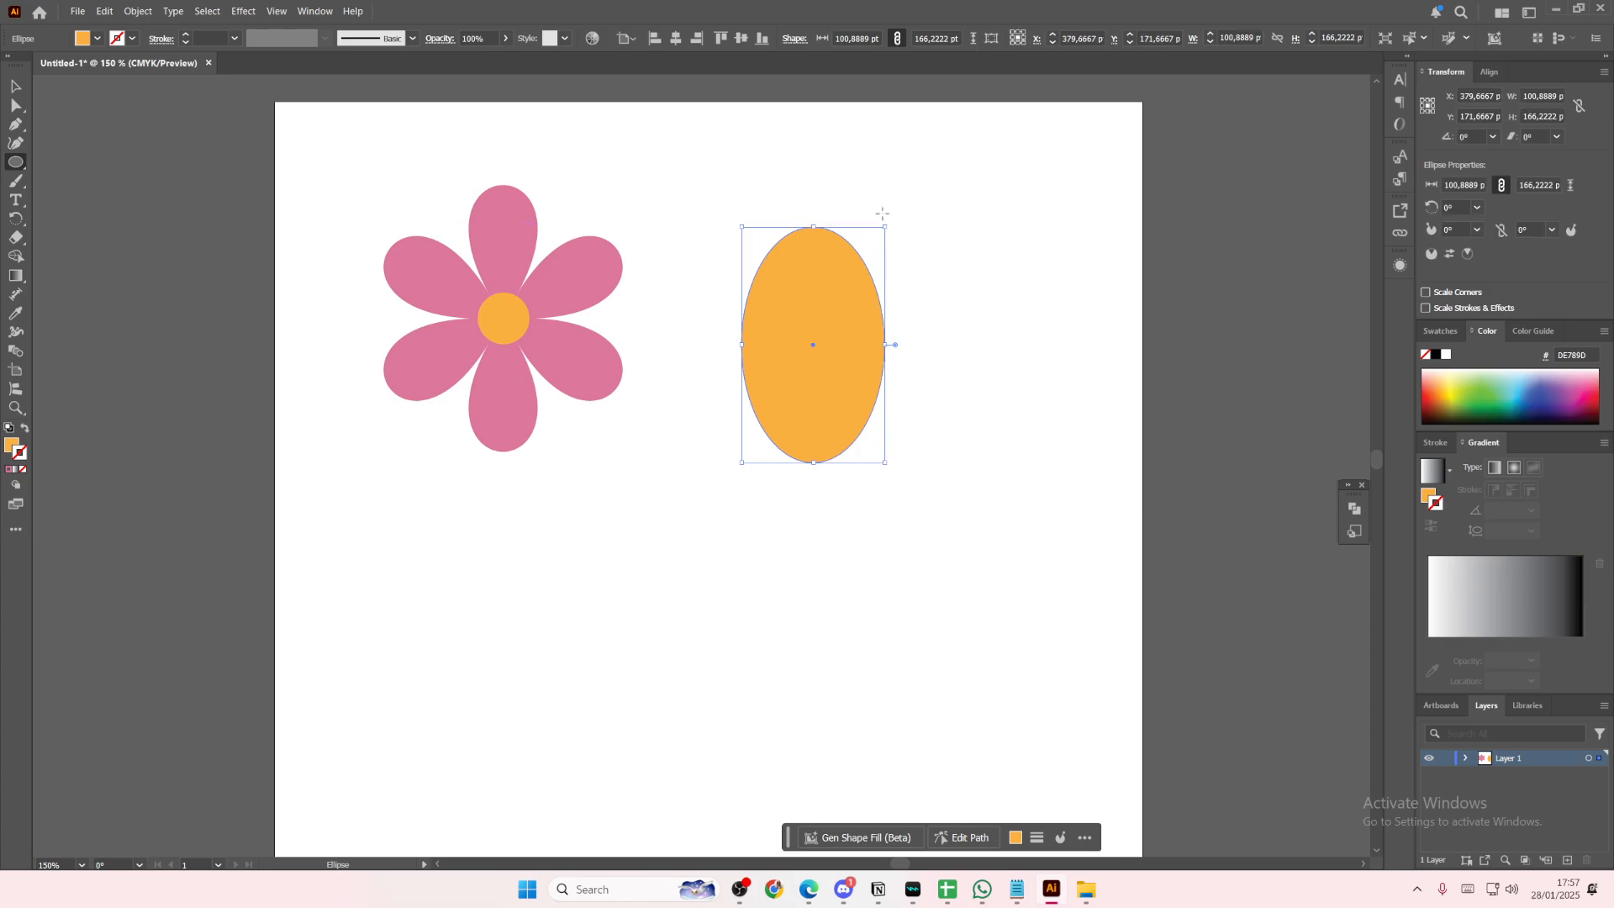
left_click(116, 39)
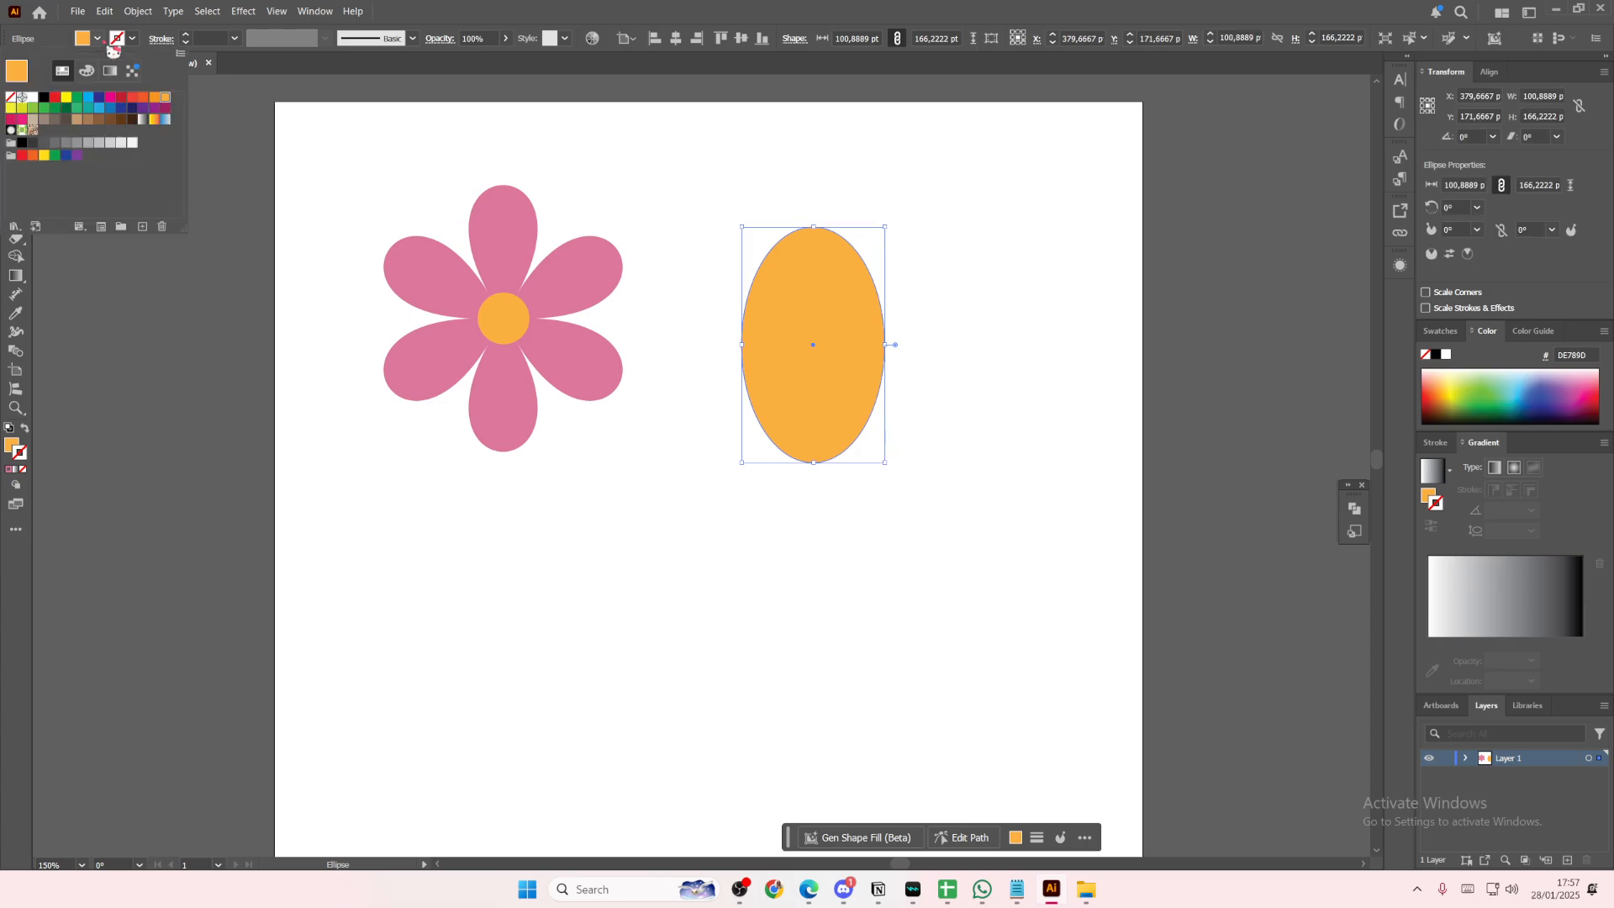
left_click(65, 97)
left_click(98, 39)
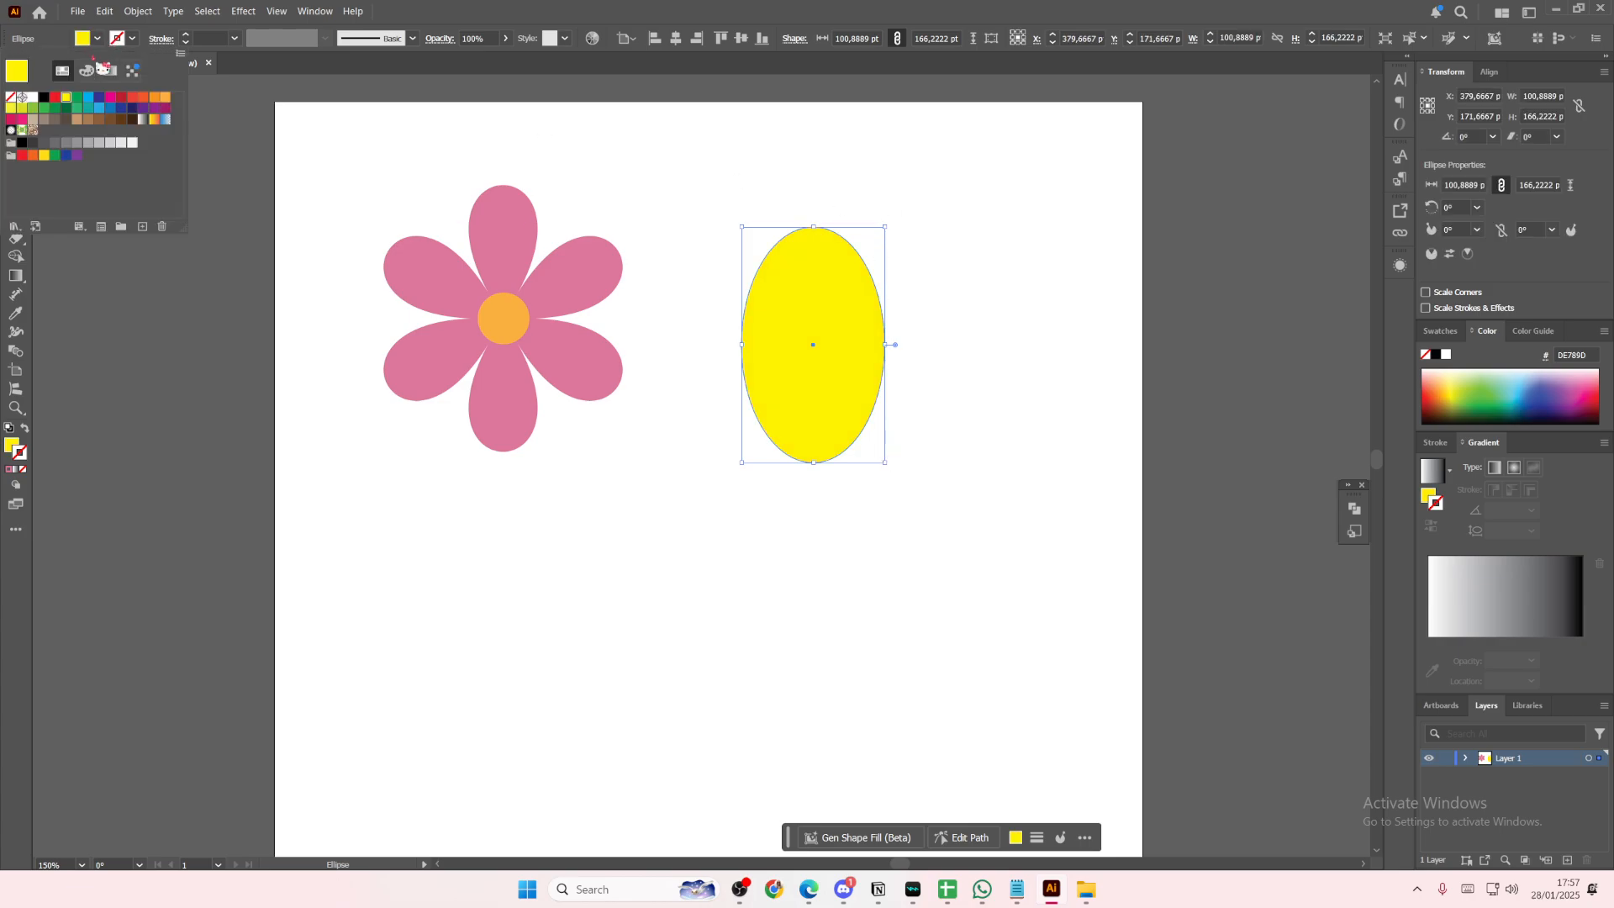
left_click(165, 99)
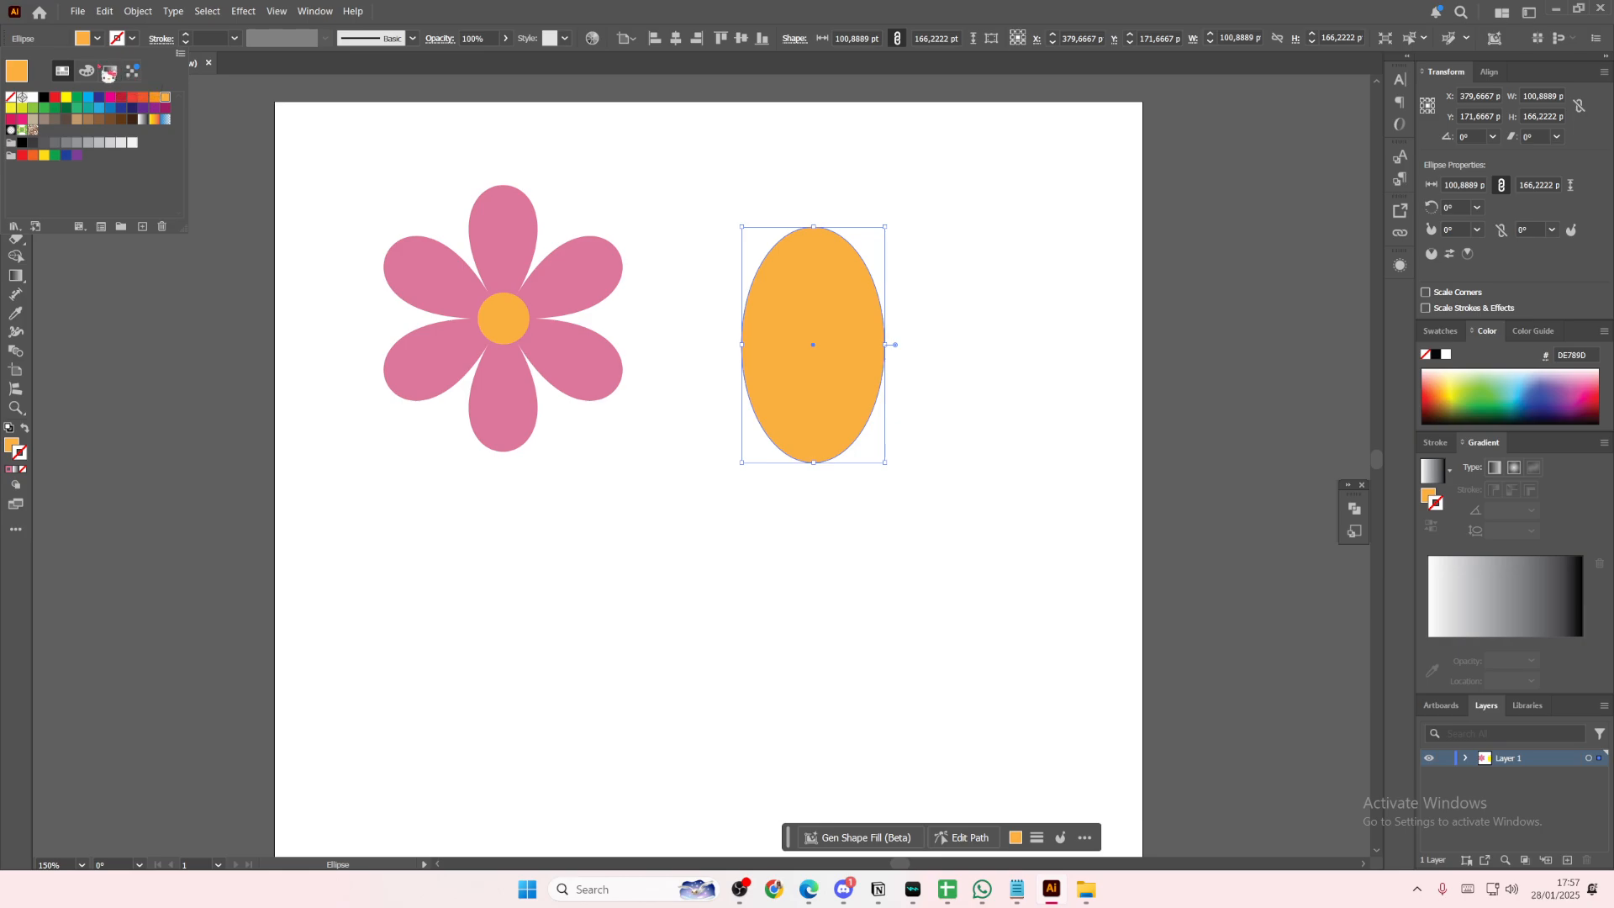
left_click(43, 155)
left_click(127, 34)
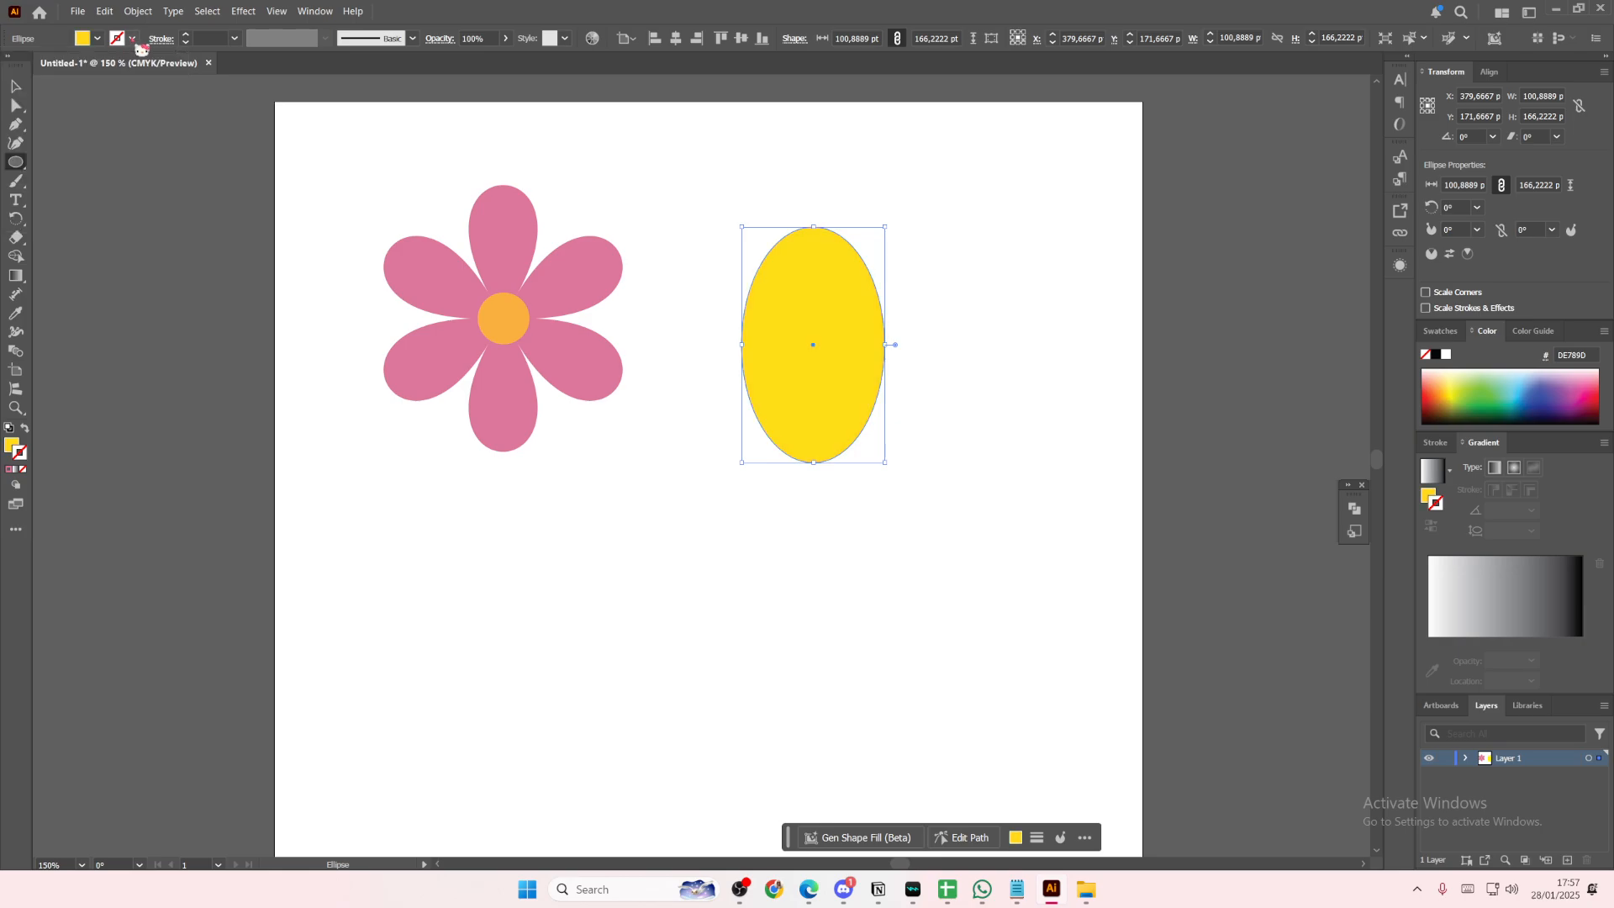
Draw a small yellow rounded rectangle overlapping the top end of the ellipse
left_click(24, 163)
left_click(91, 162)
mouse_move(799, 212)
left_mouse_down()
mouse_move(830, 244)
mouse_move(811, 227)
left_mouse_up()
key("v")
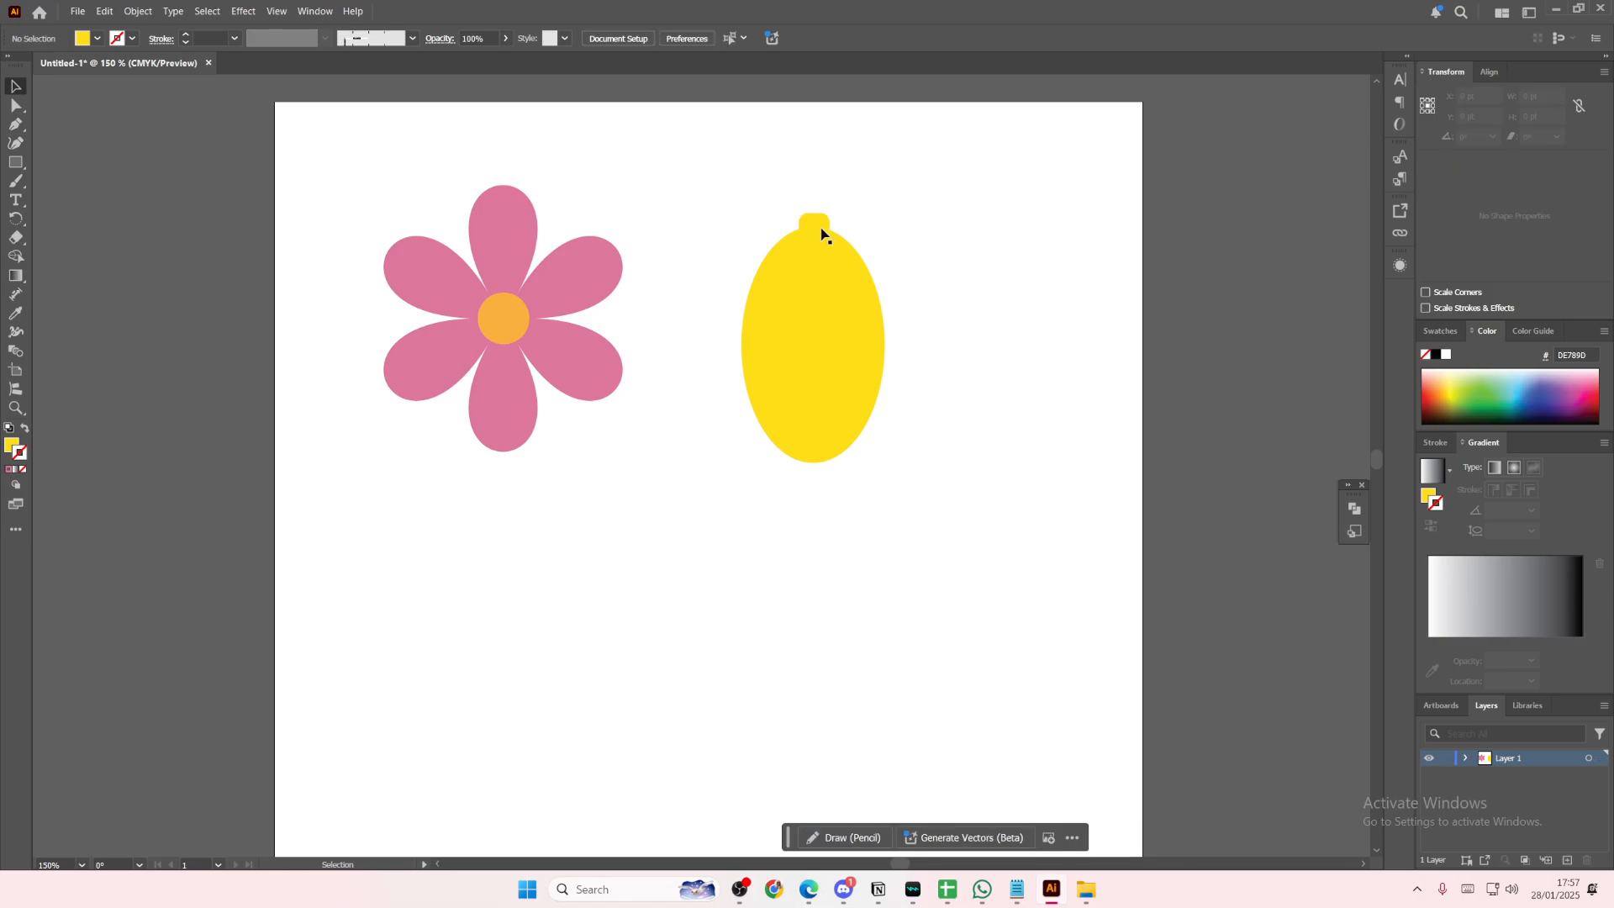
Paste a copy of the small rounded rectangle and place it at the bottom end of the ellipse
key("ctrl+v")
left_click_drag(689, 479, 807, 464)
left_click(931, 390)
Rotate the ellipse and both end caps together about 31° clockwise
left_click_drag(747, 193, 904, 539)
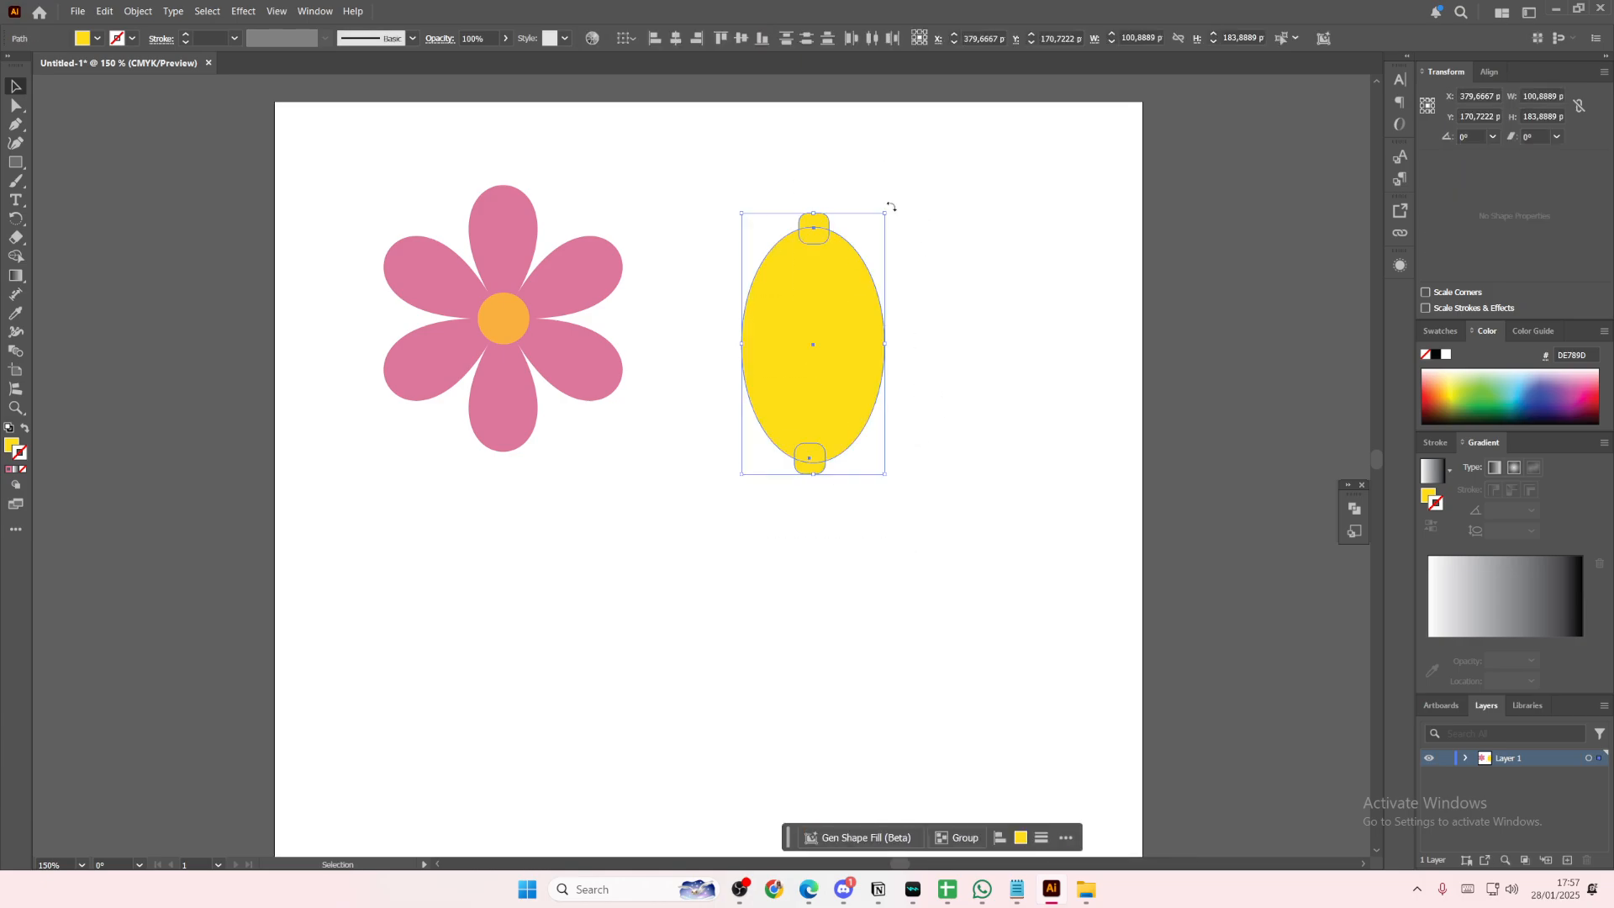
left_click_drag(890, 206, 991, 267)
left_click(1002, 291)
Widen the lemon's ellipse slightly and nudge it so it sits between its two end caps
left_click(837, 345)
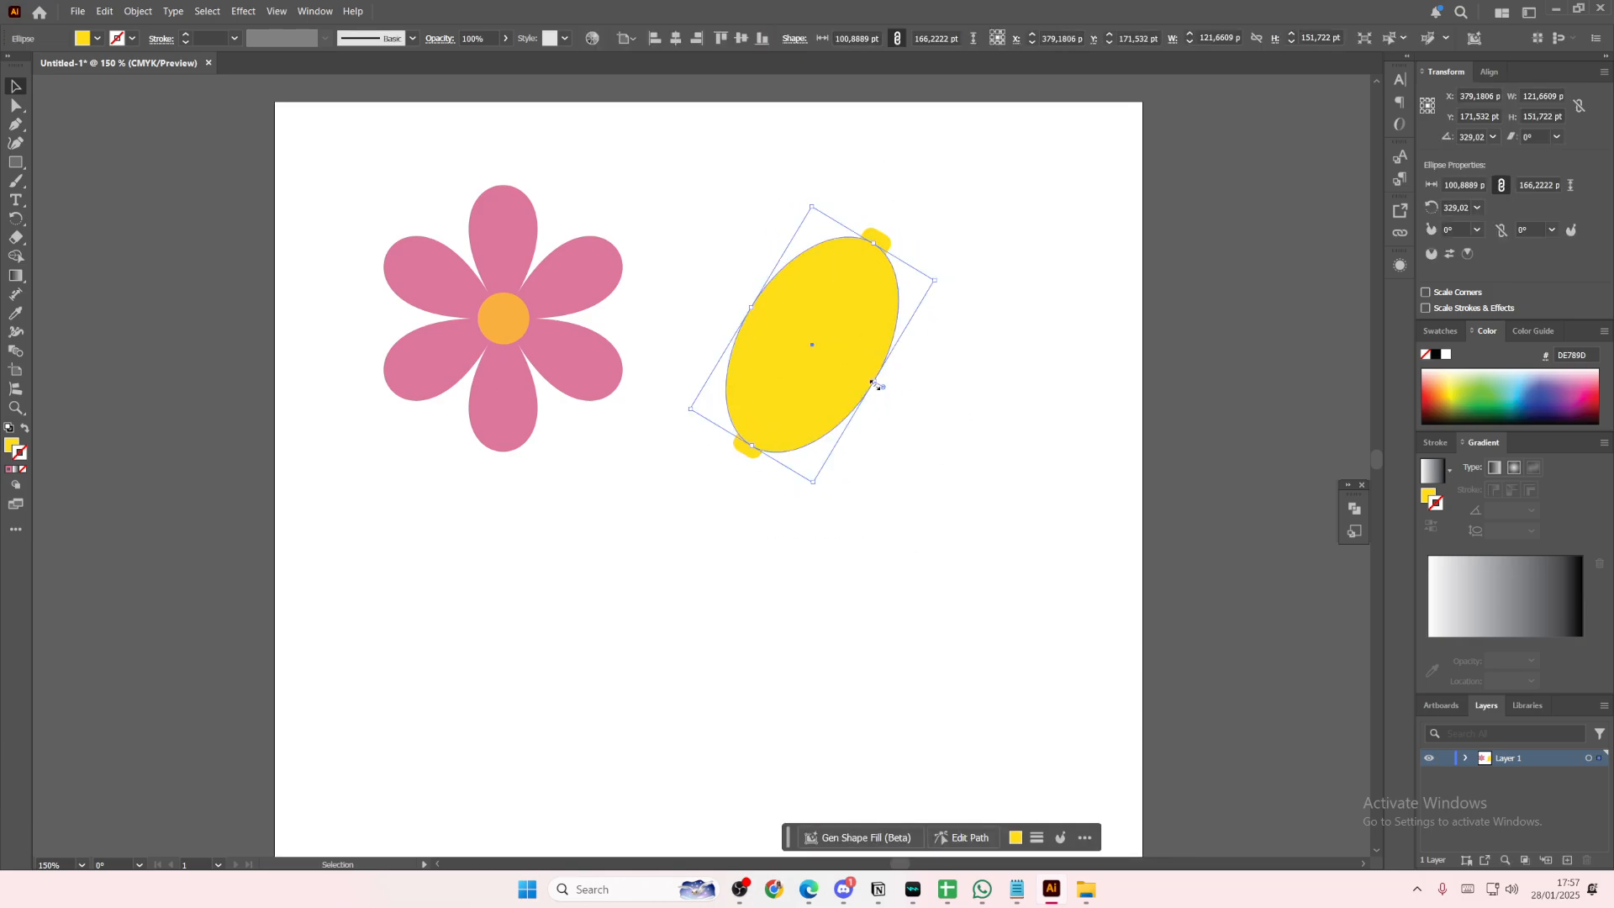
left_click_drag(876, 384, 895, 395)
left_click_drag(869, 384, 876, 390)
left_click(945, 343)
left_click(849, 342)
left_click_drag(834, 378, 838, 381)
left_click(988, 357)
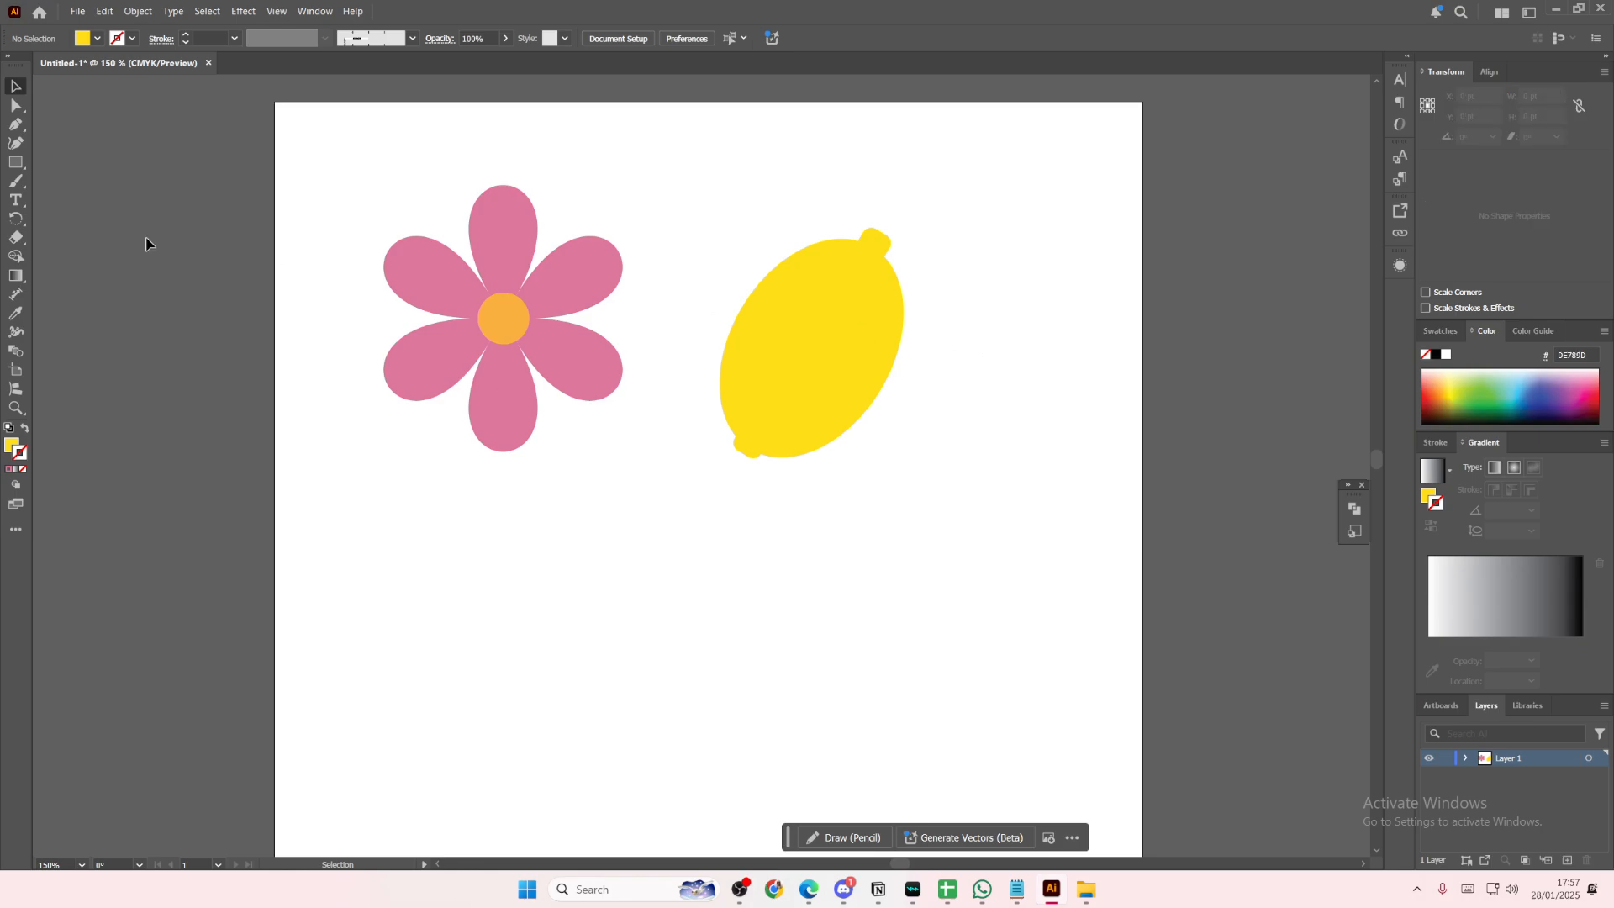
Draw a slanted straight path about 69 pt wide and 29 pt high to the right of the lemon with the Pen tool
key("p")
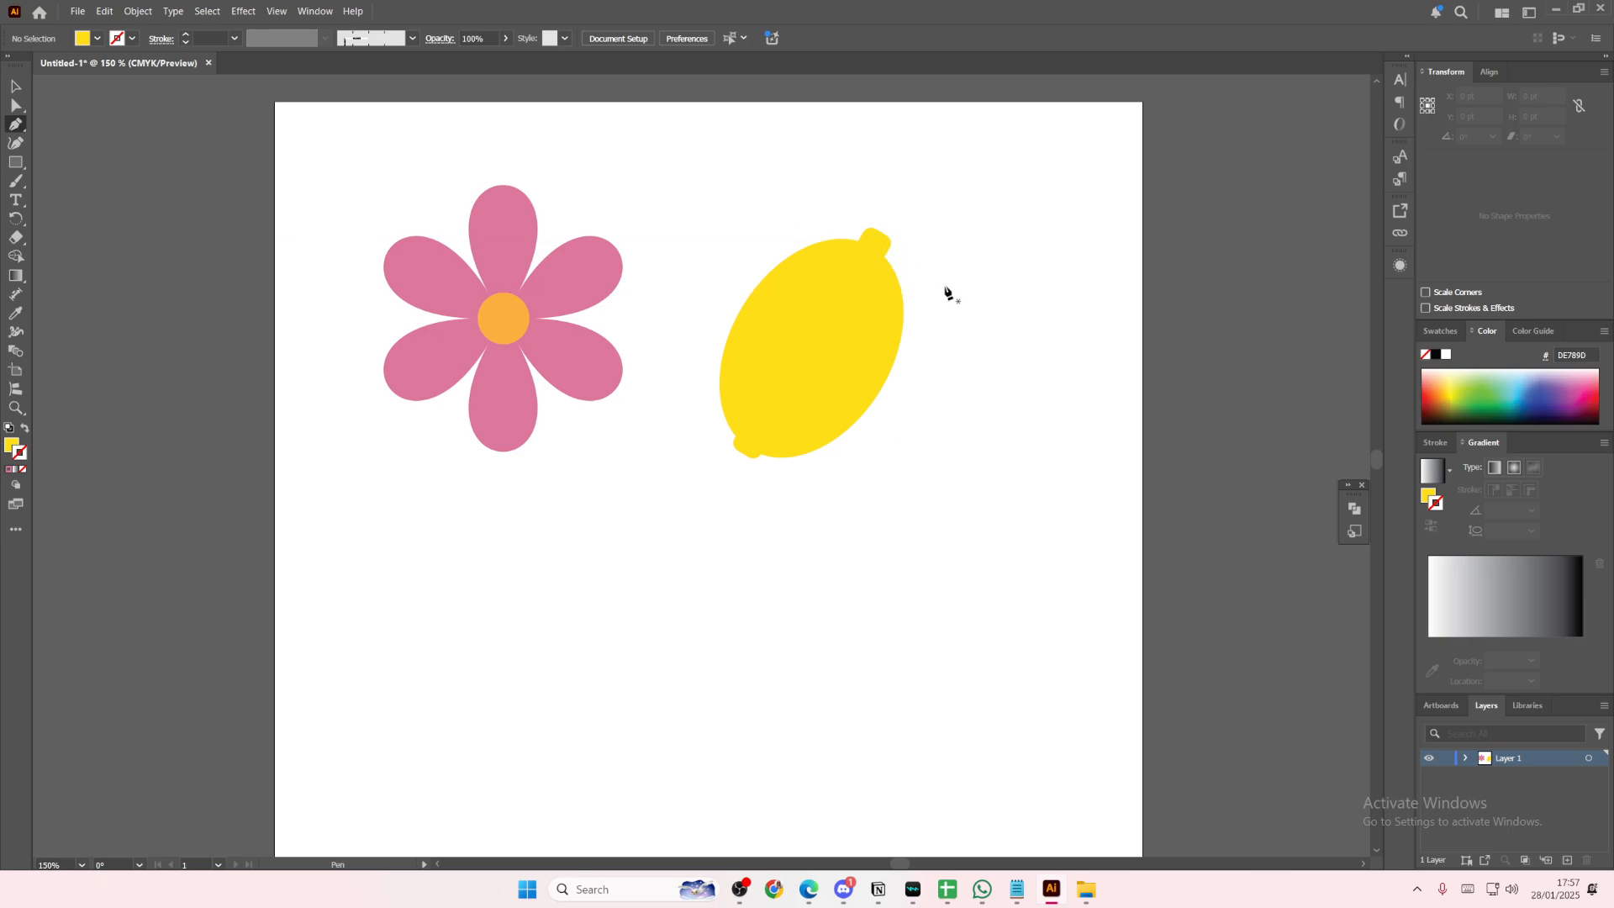
left_click_drag(944, 286, 1013, 218)
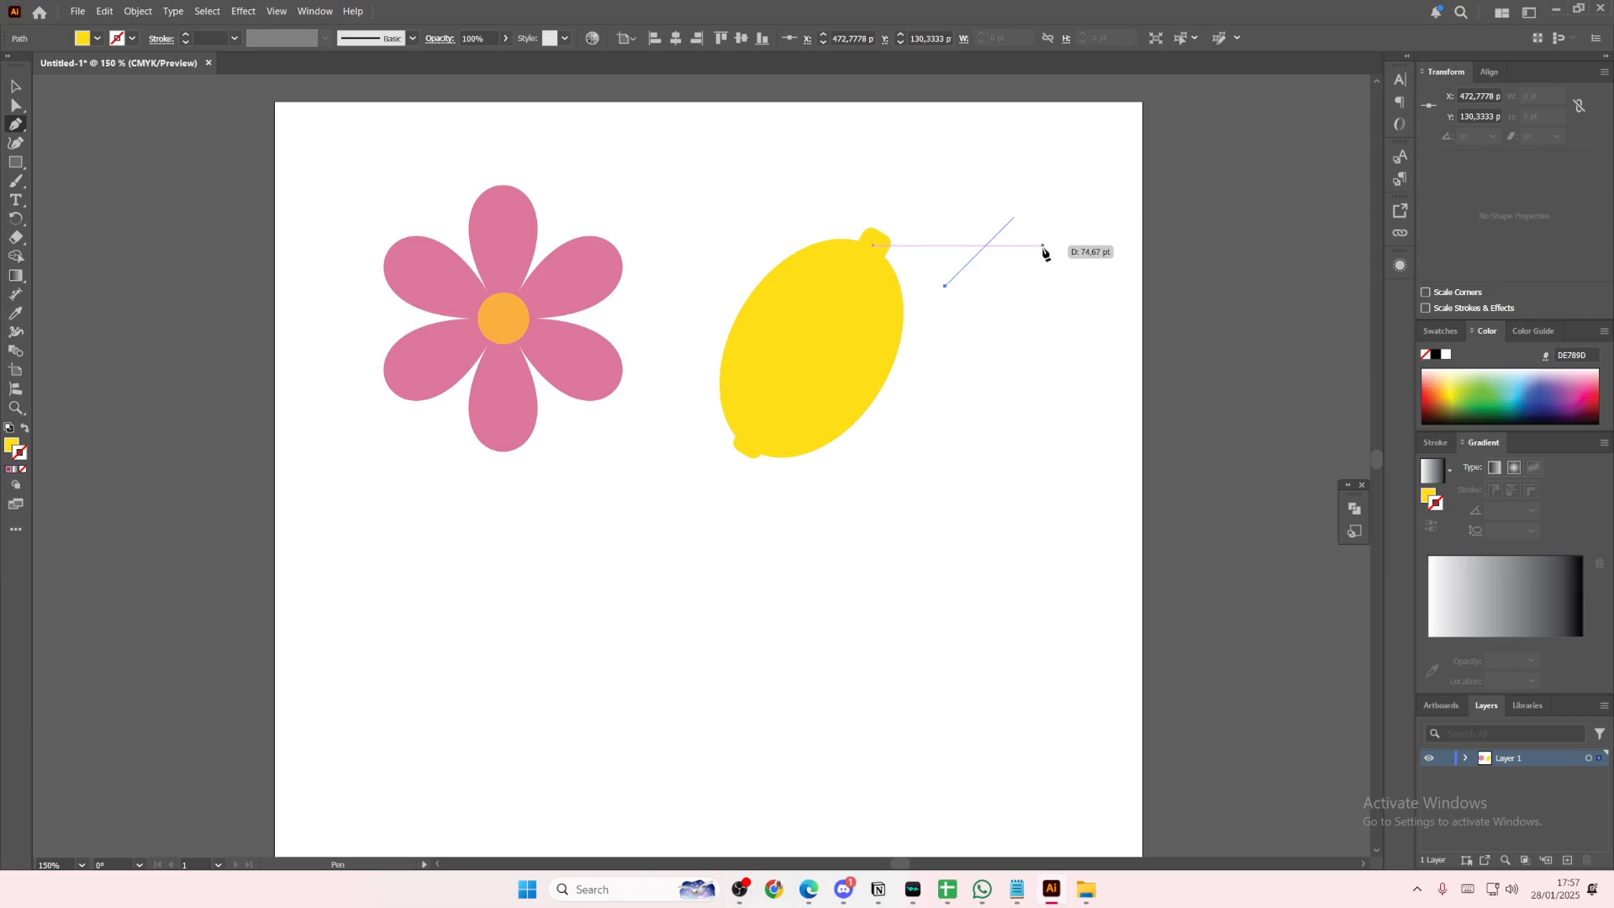
left_click(1042, 246)
left_click(22, 89)
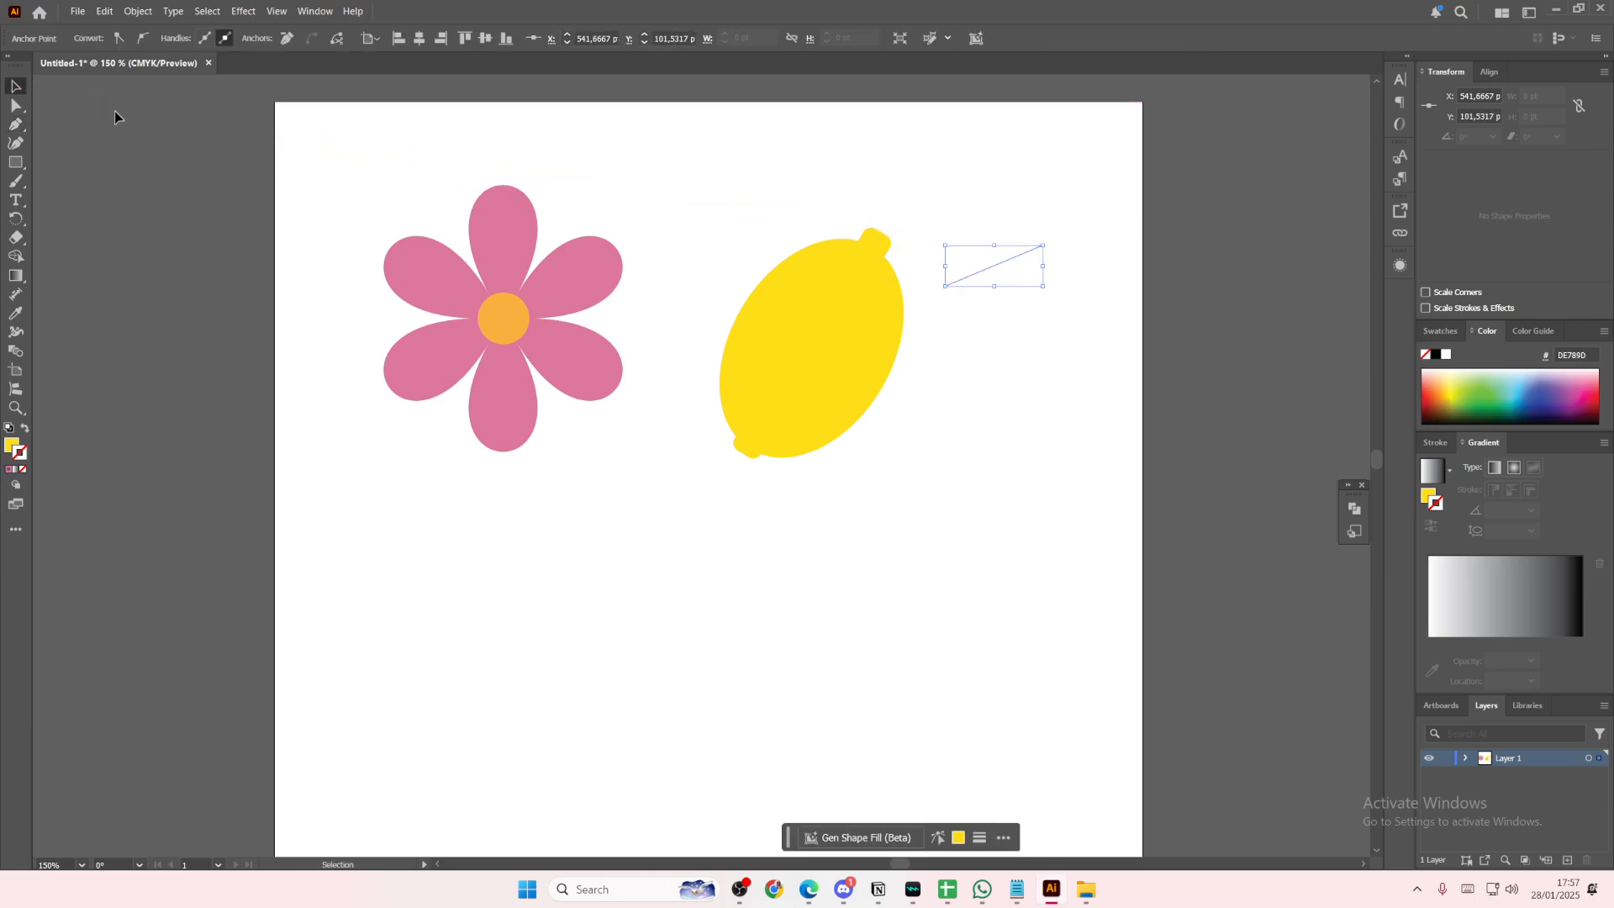
Give the slanted line a 2 pt dark green stroke (006838) and no fill
left_click(967, 277)
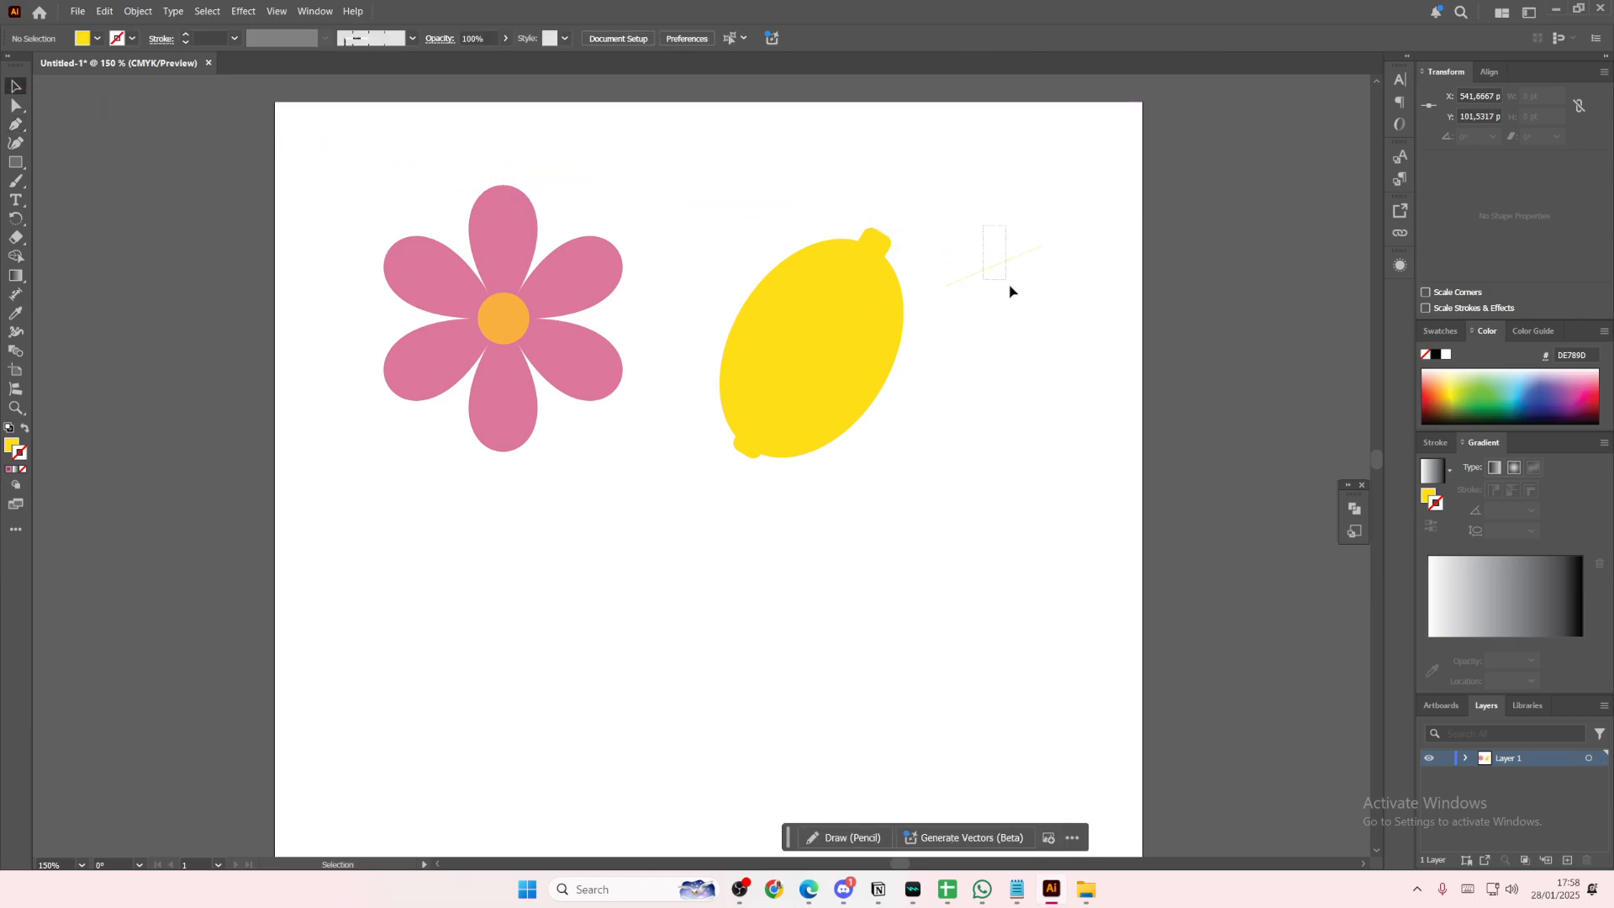
left_click(184, 37)
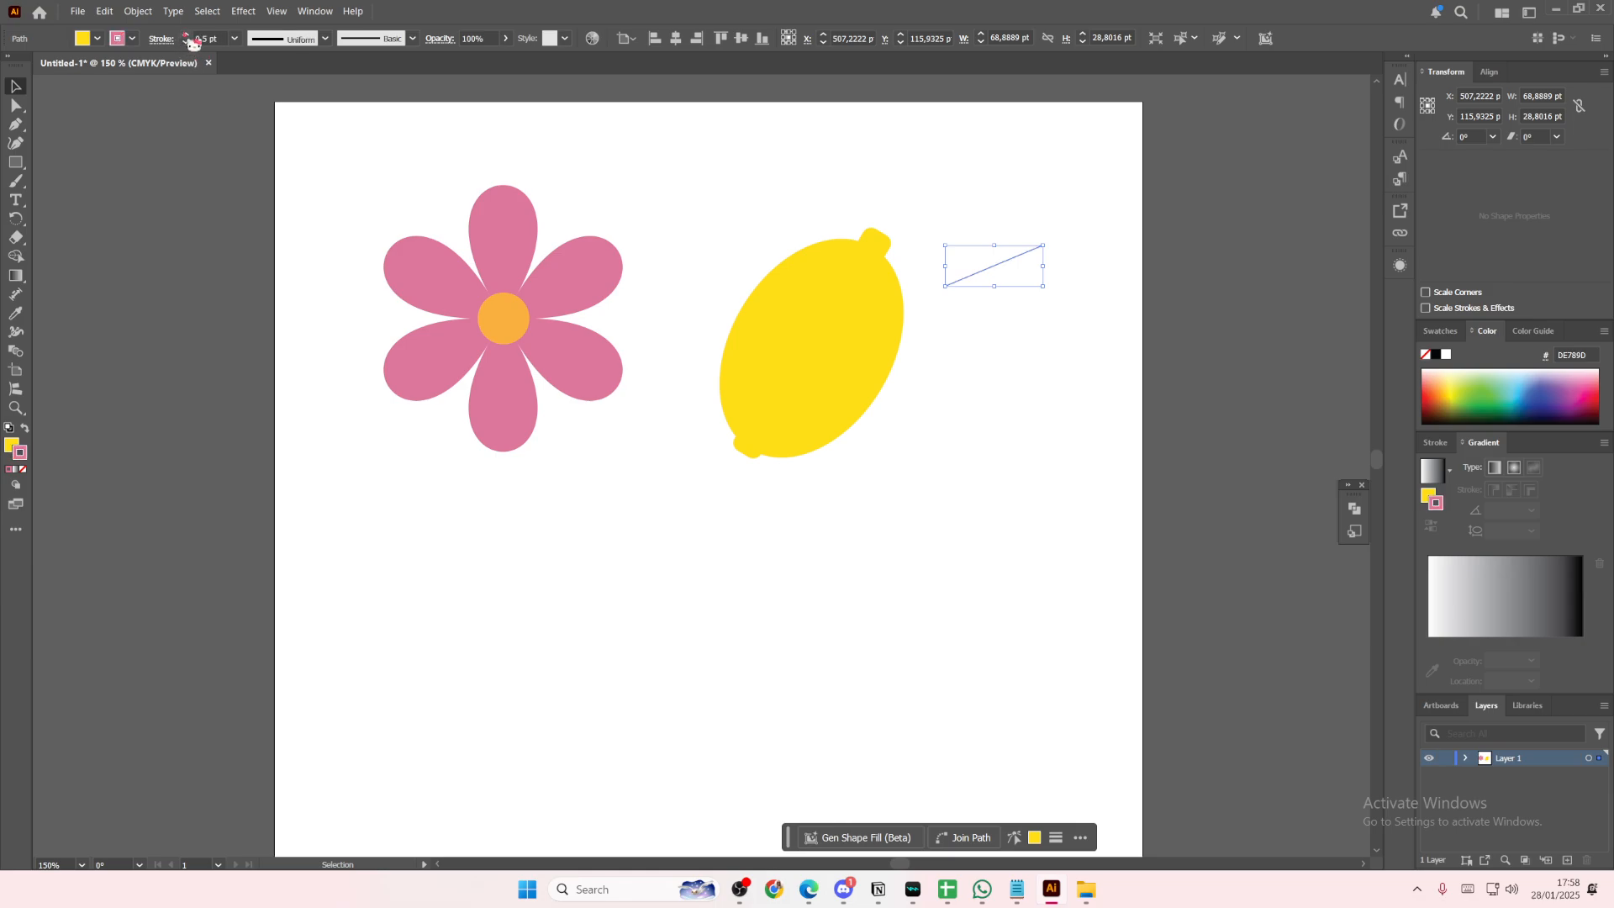
left_click(135, 39)
left_click(63, 110)
left_click(96, 39)
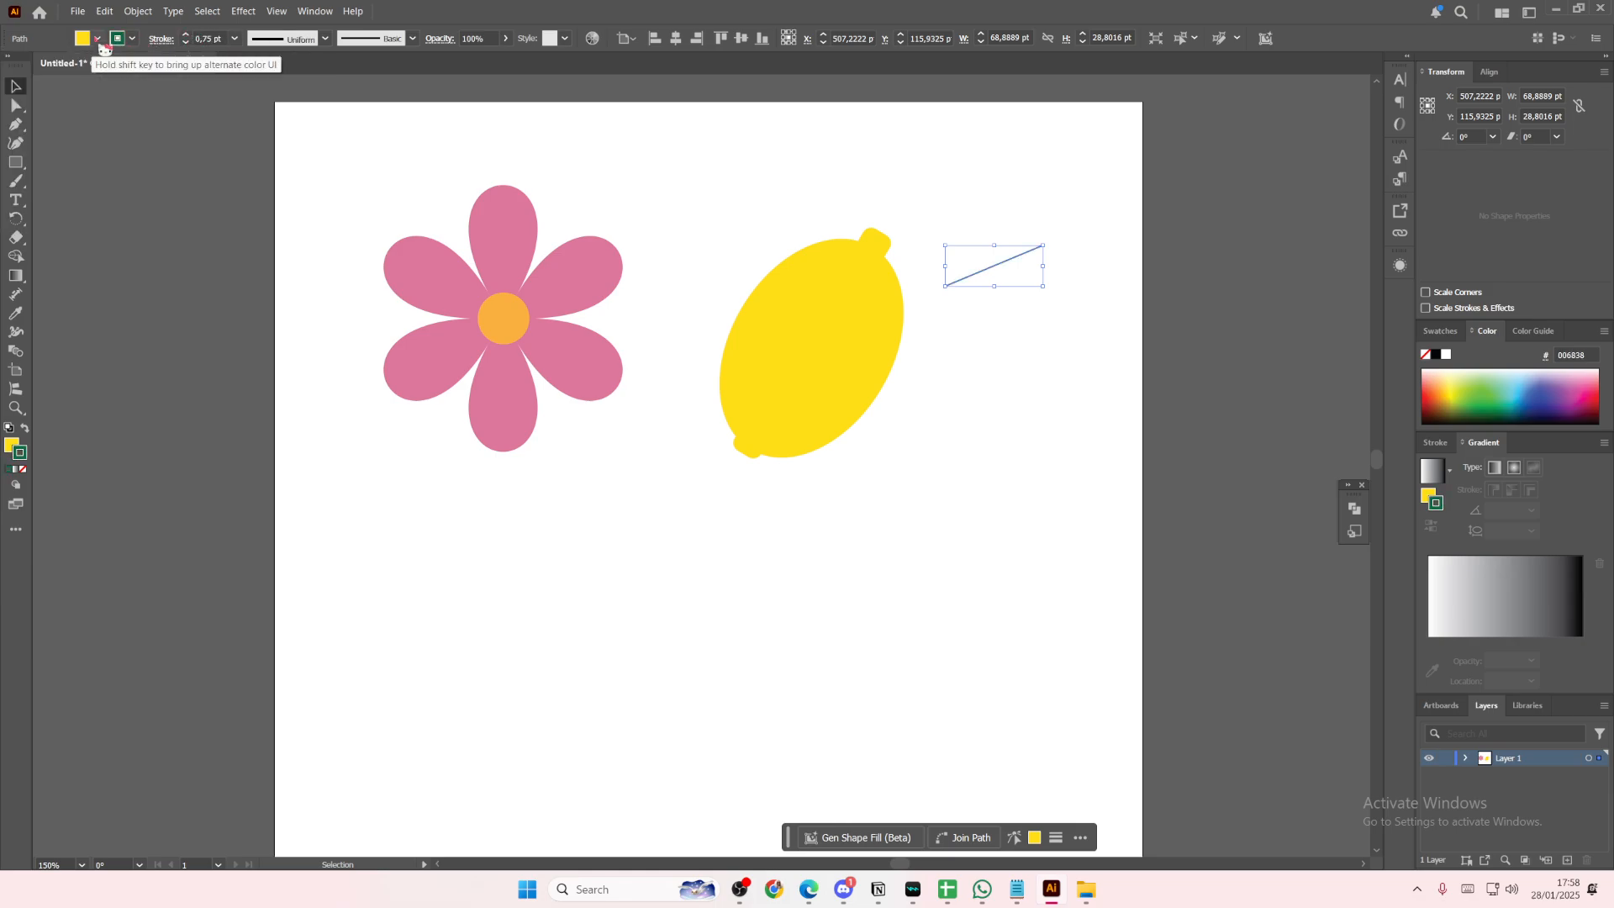
left_click(97, 38)
left_click(10, 96)
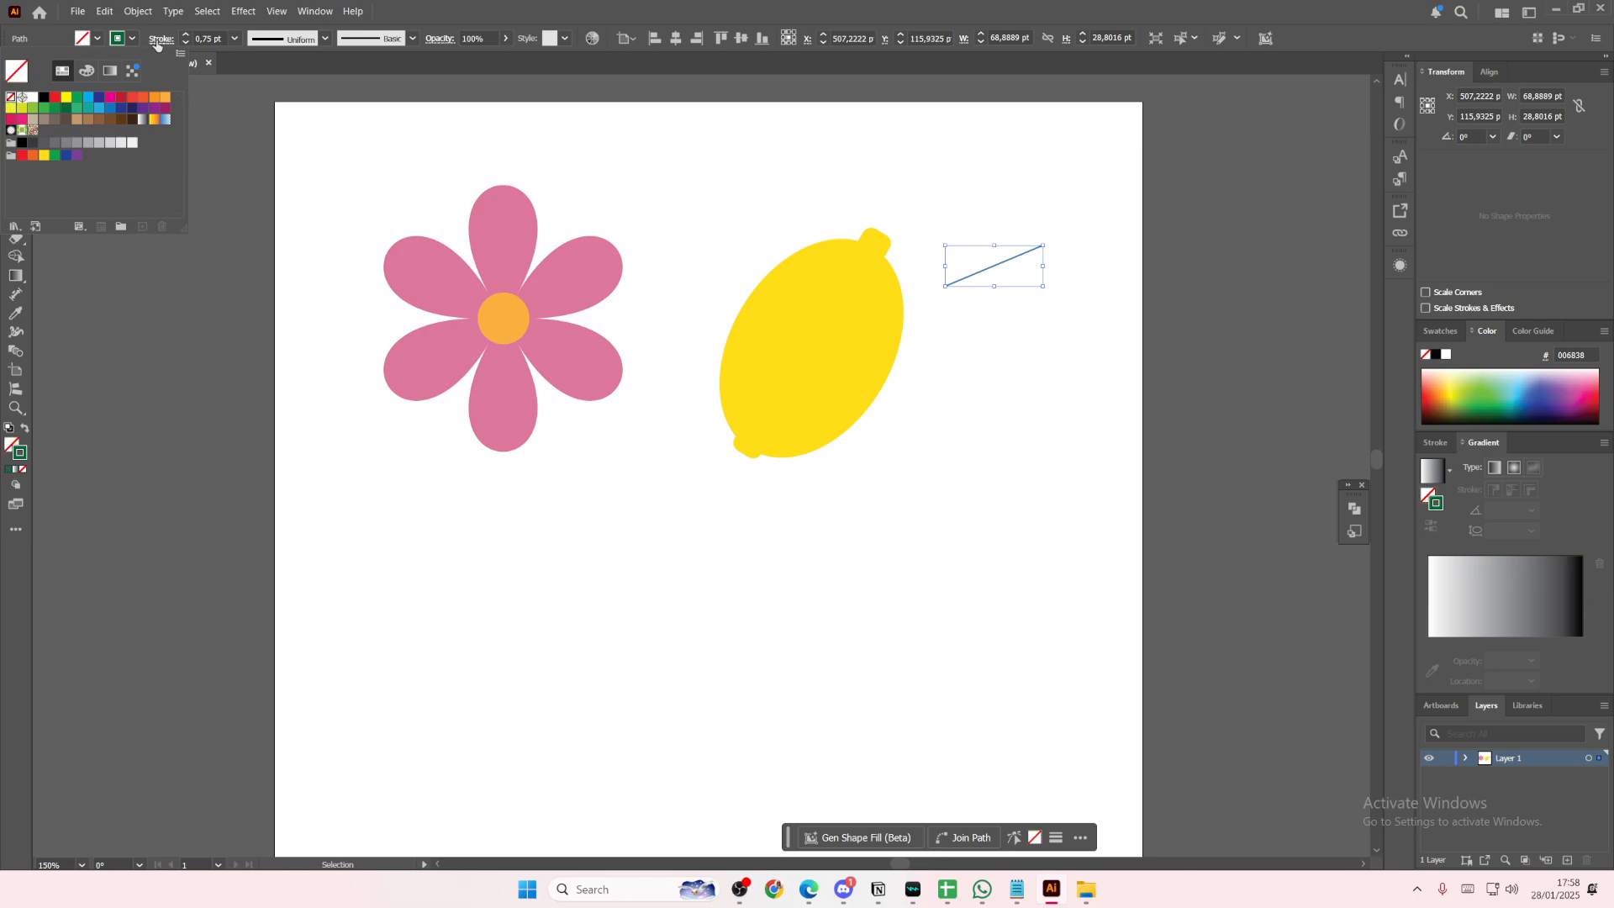
left_click(144, 49)
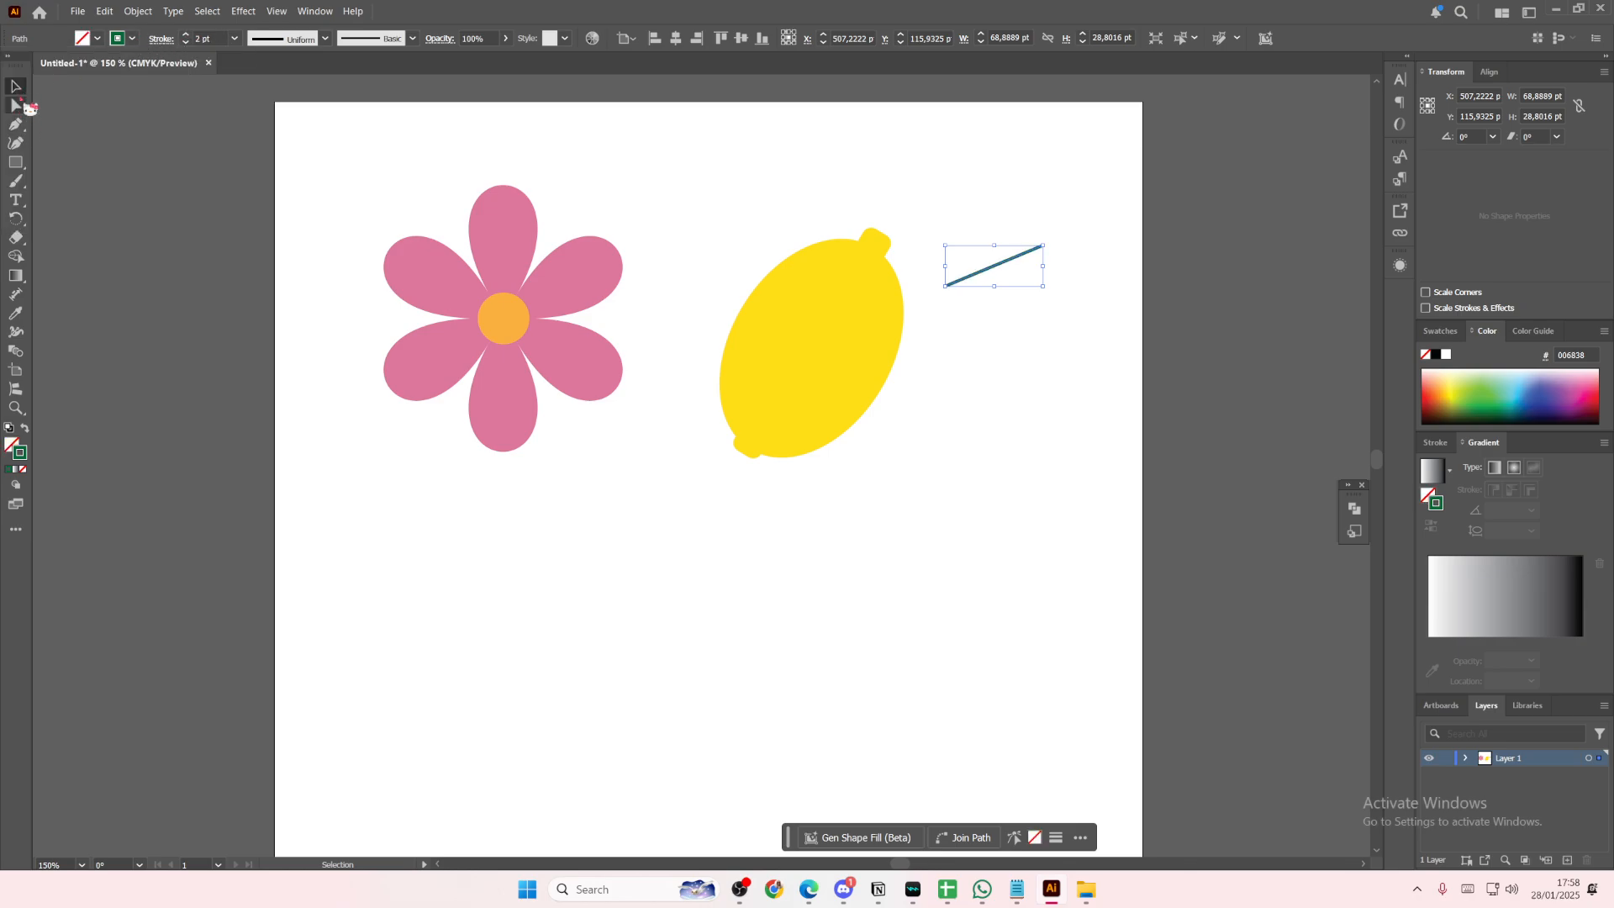
left_click(900, 238)
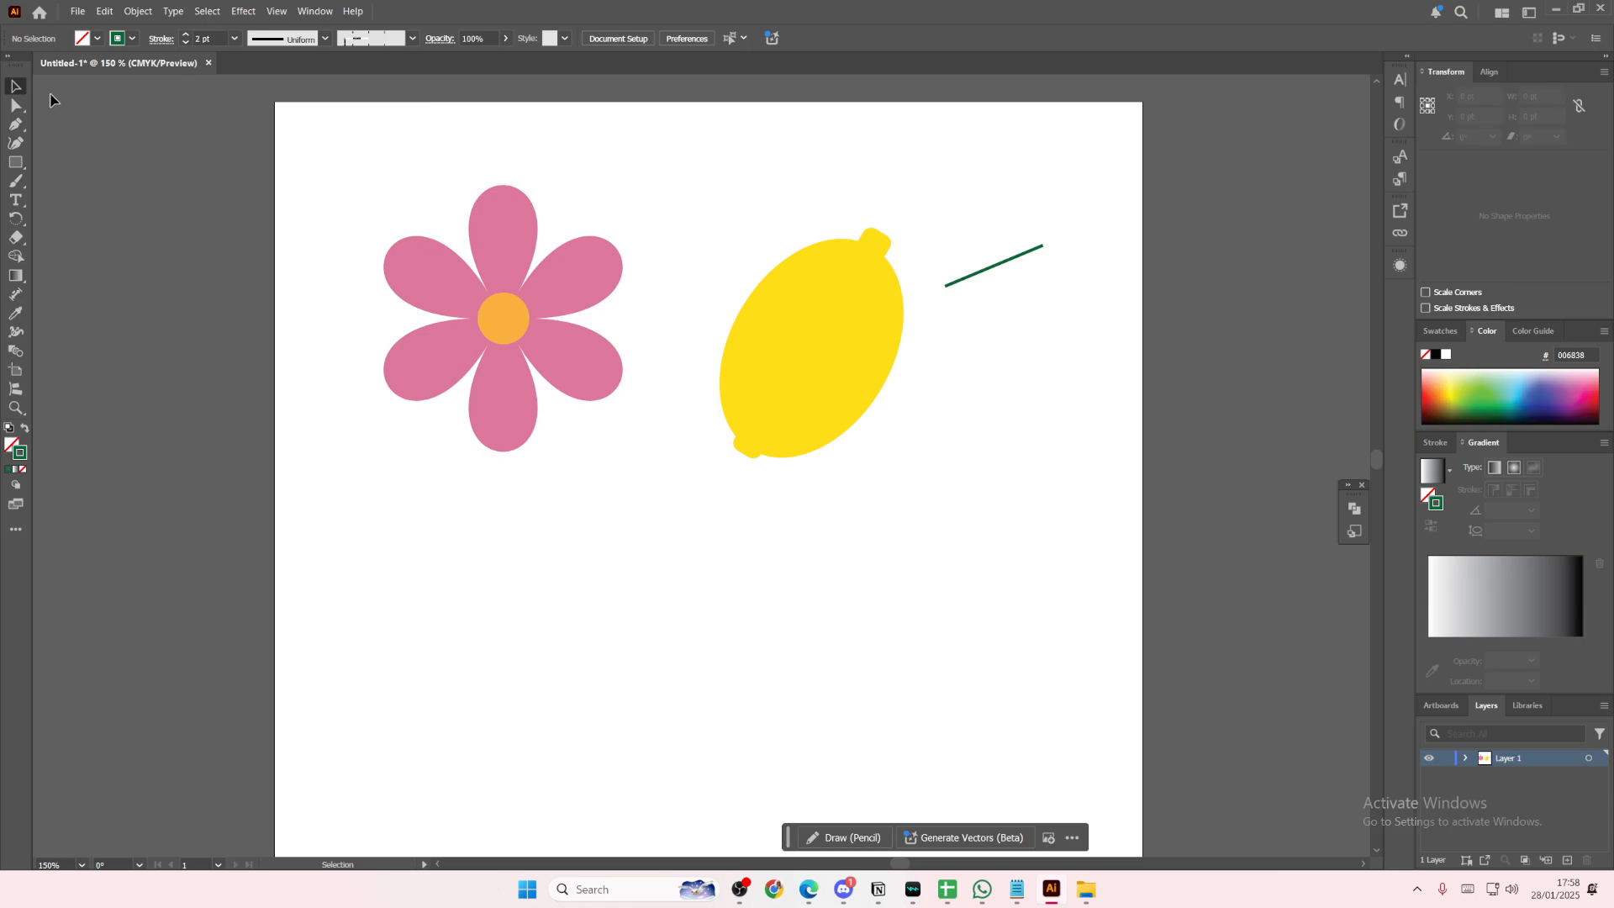
Try to place a new pen point at the middle of the green line, and delete the line with the added point
left_click(20, 127)
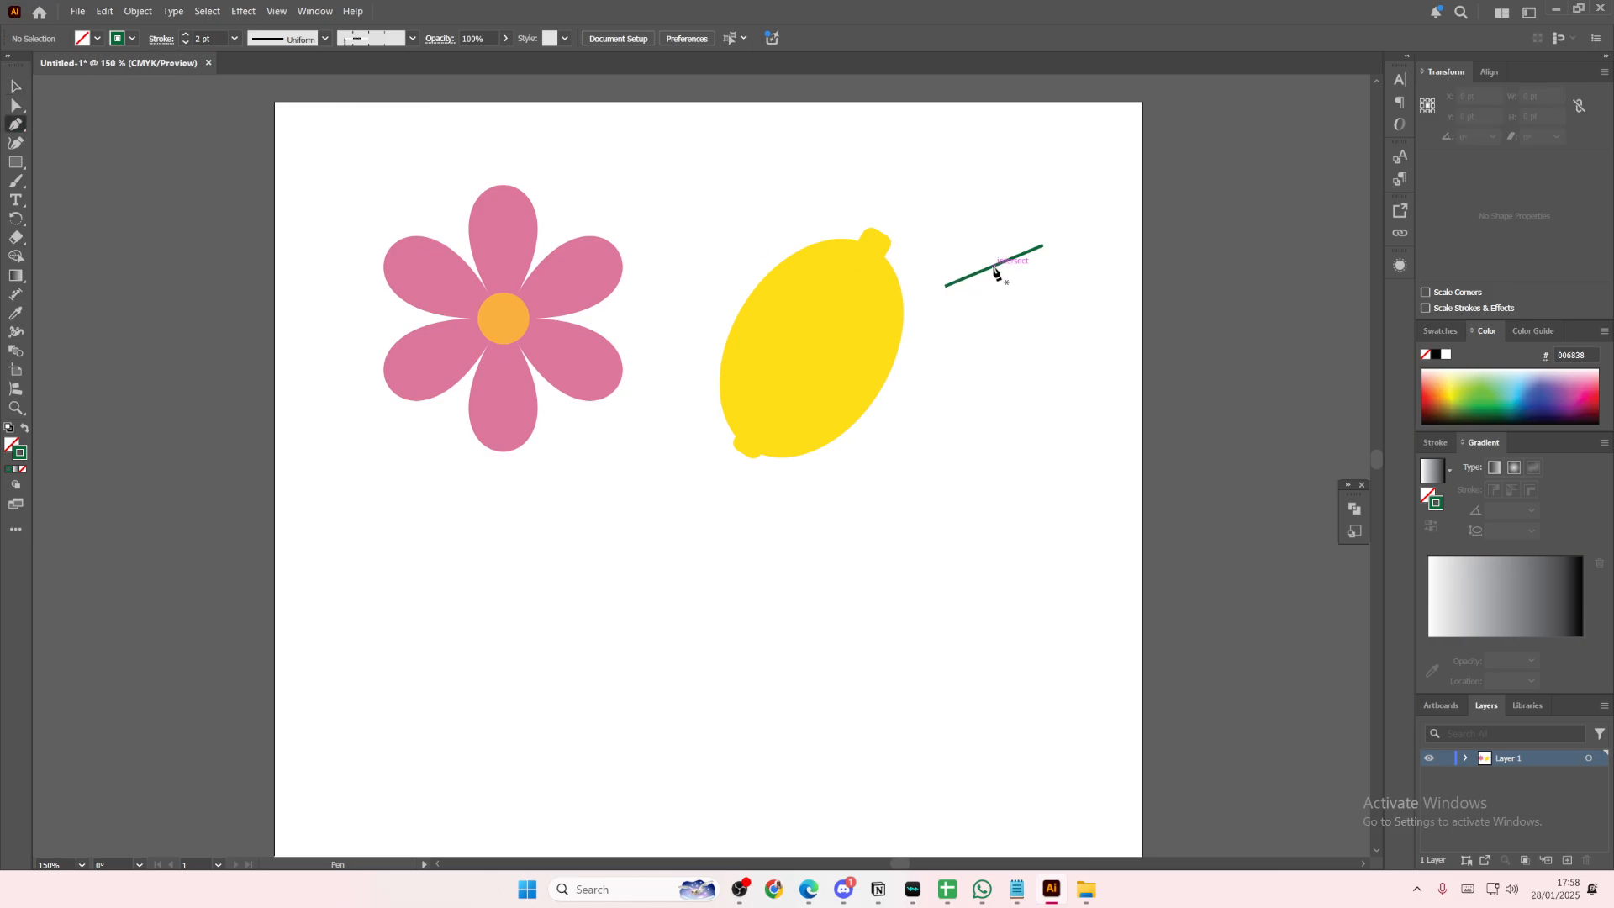
left_click(945, 286)
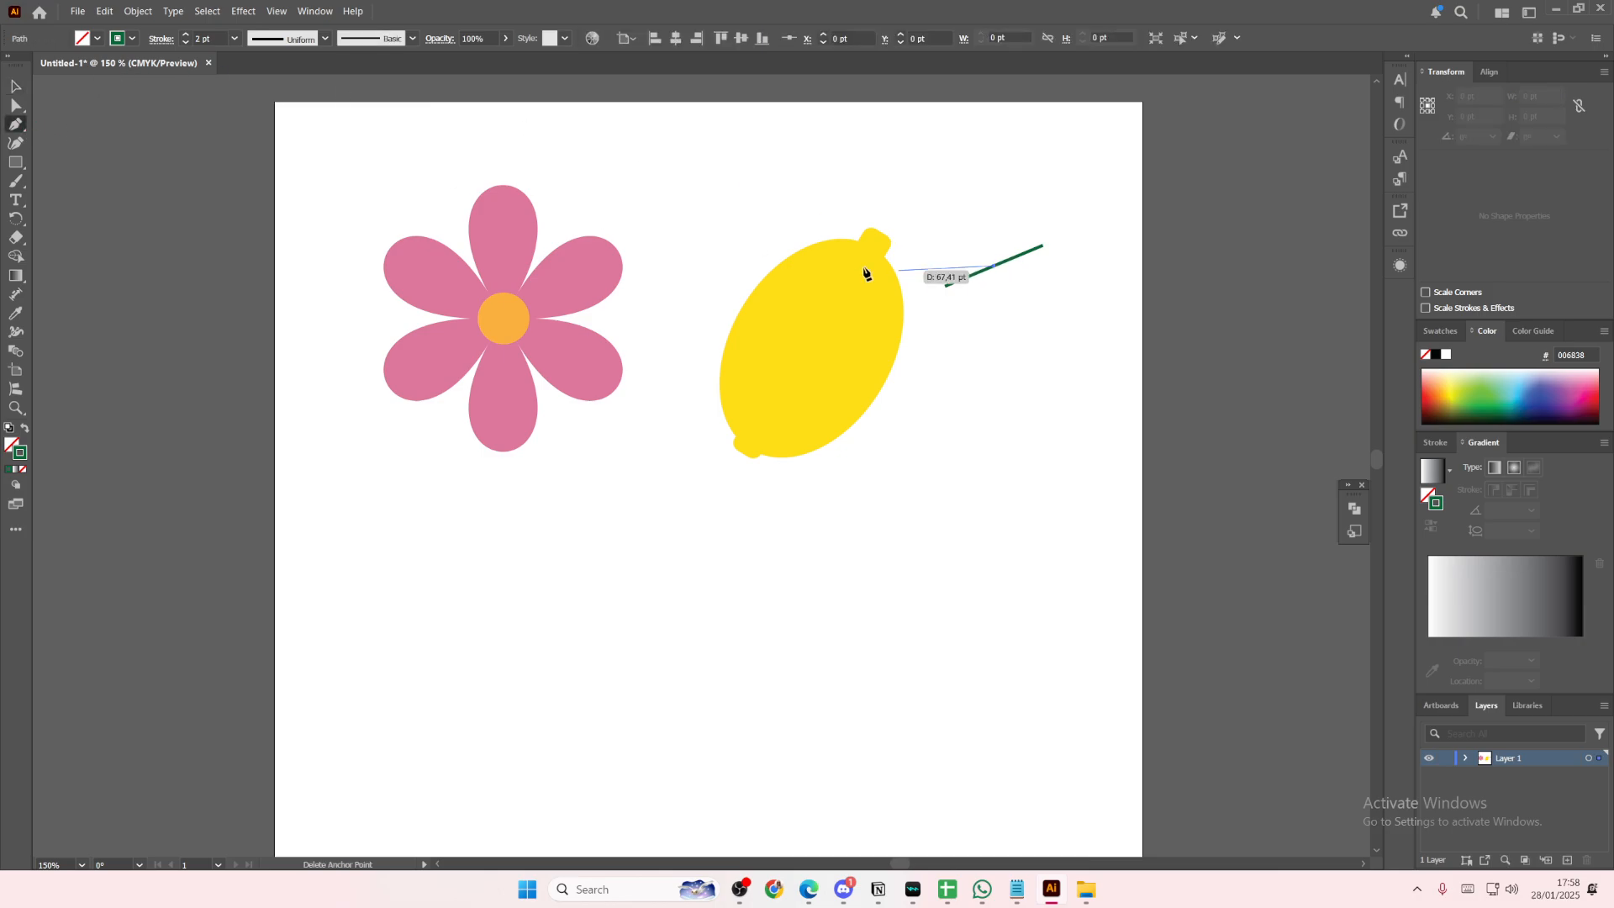
left_click(15, 86)
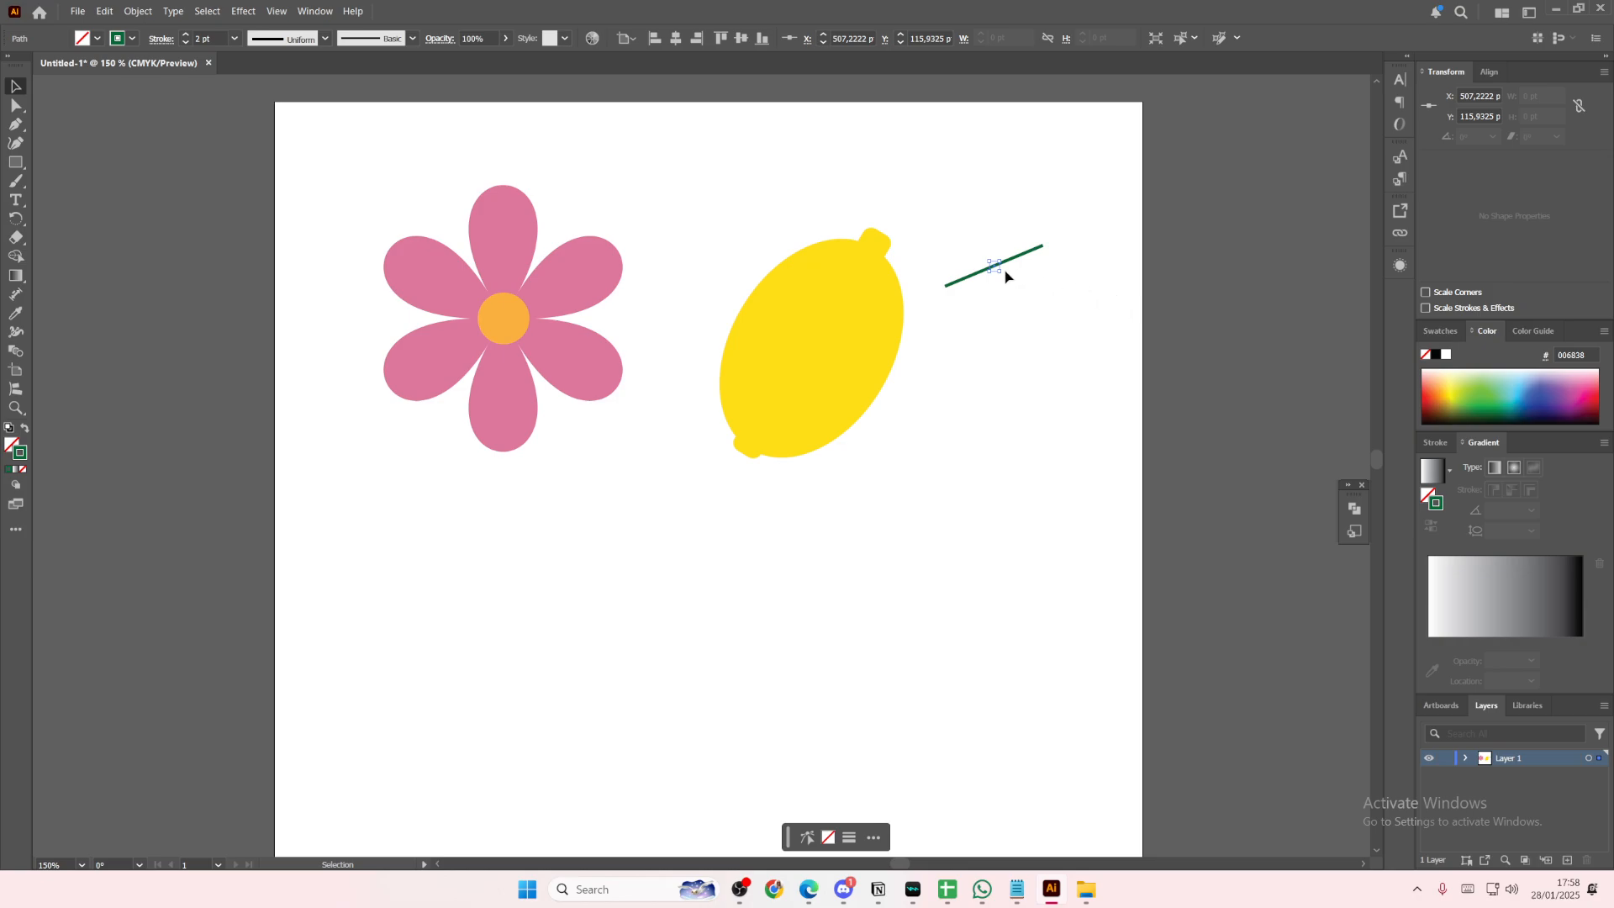
key("F12")
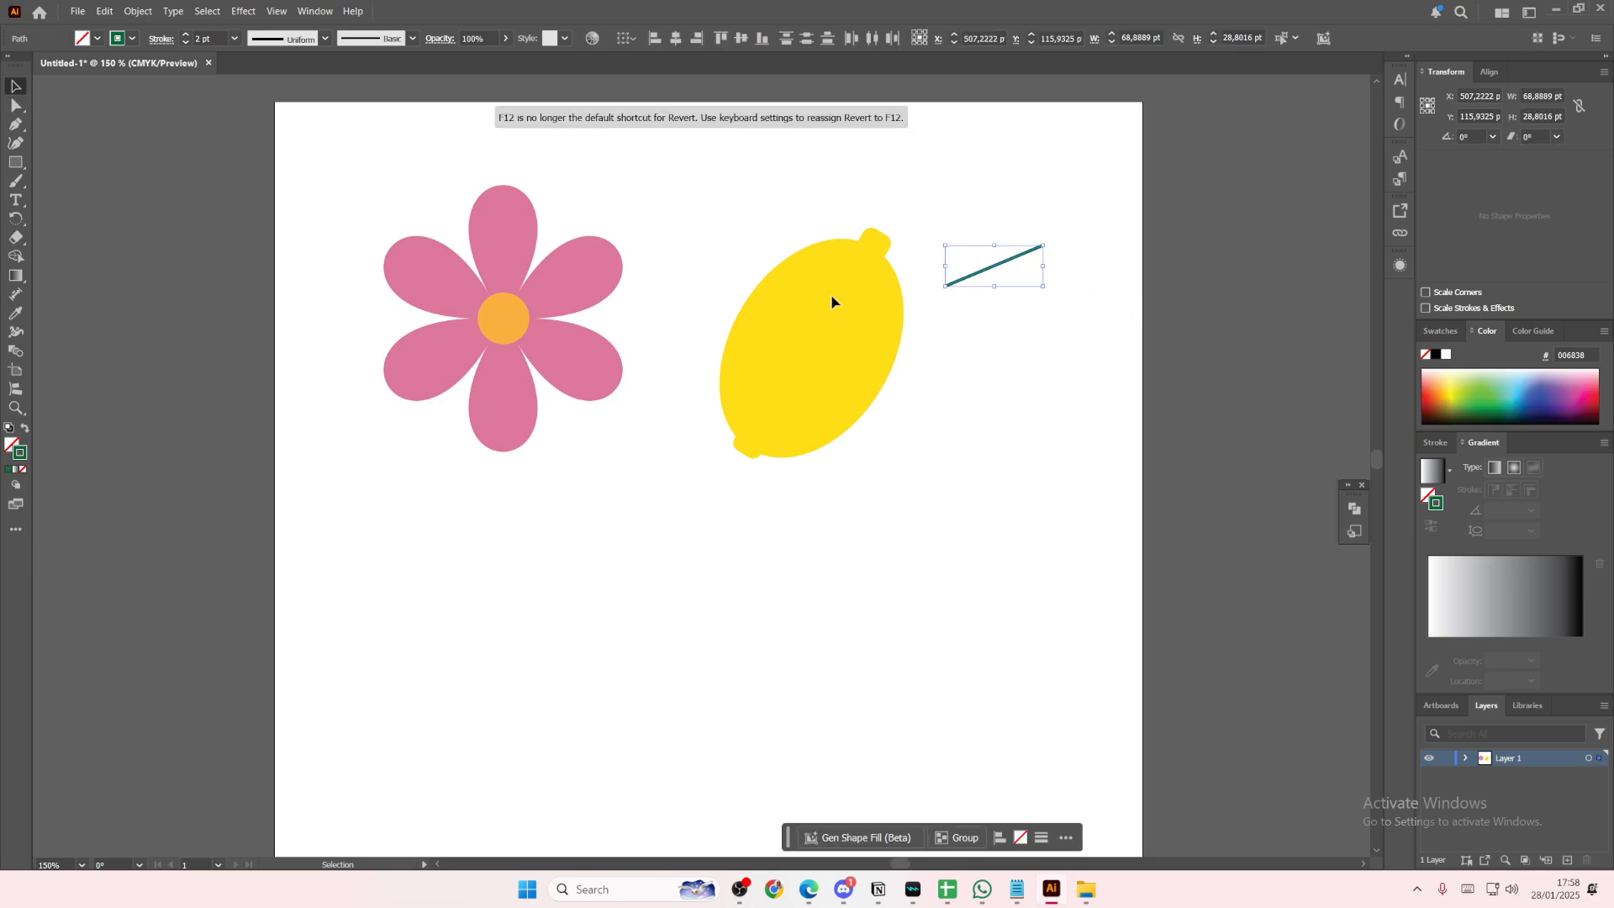
left_click_drag(1102, 323, 945, 248)
key("Delete")
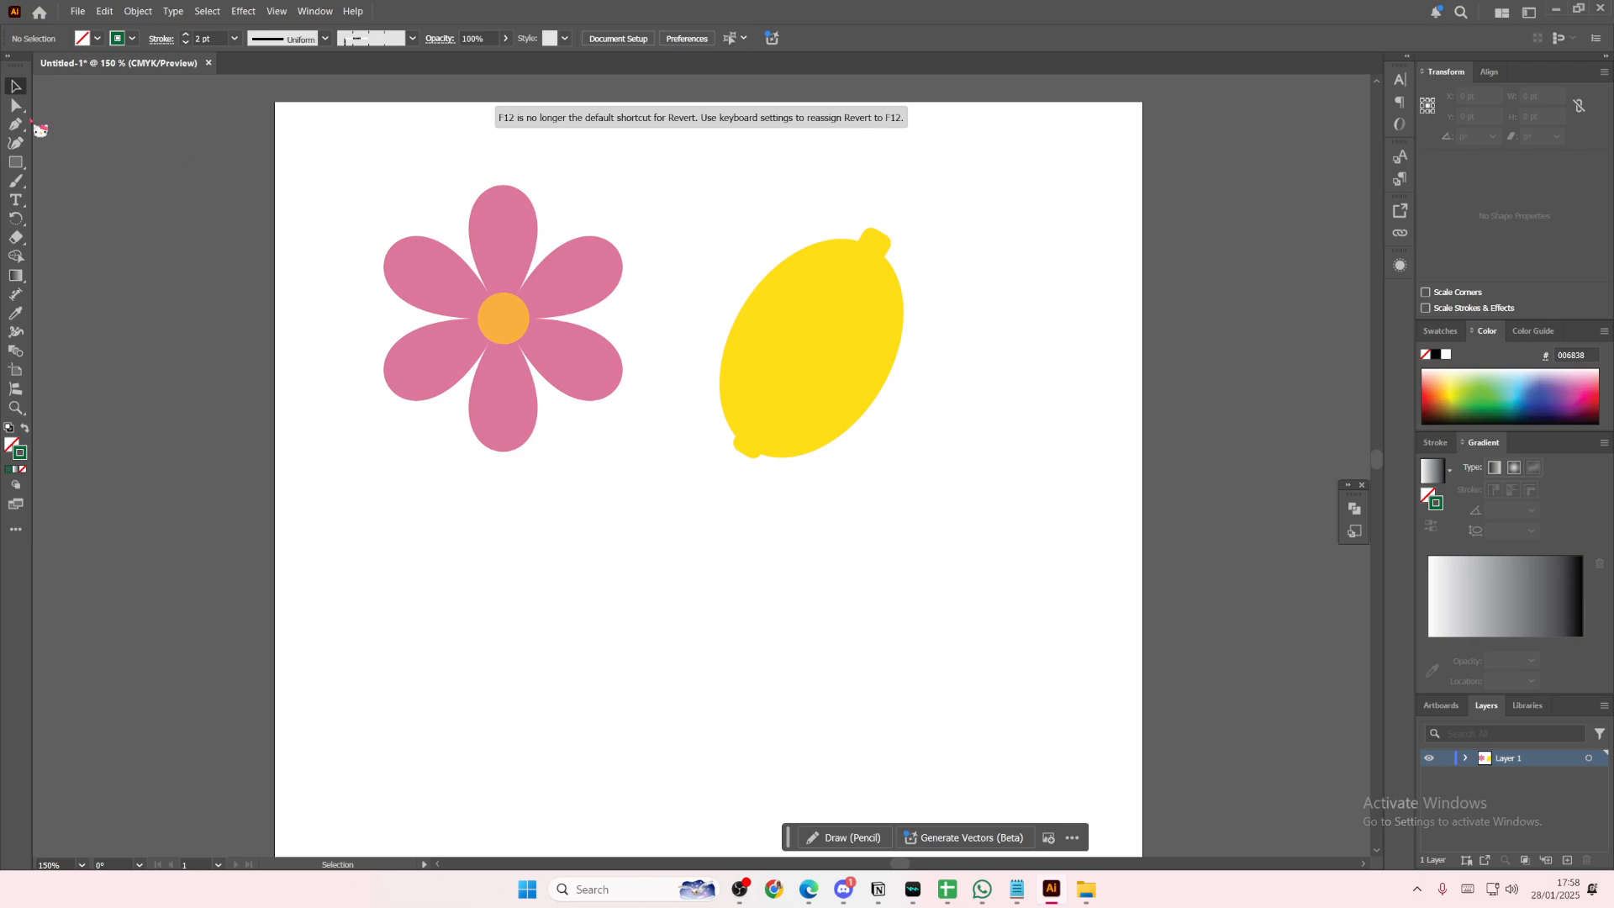
Draw a straight vertical path about 68 pt high with a middle anchor point to the right of the lemon
left_click(15, 123)
left_click(965, 299)
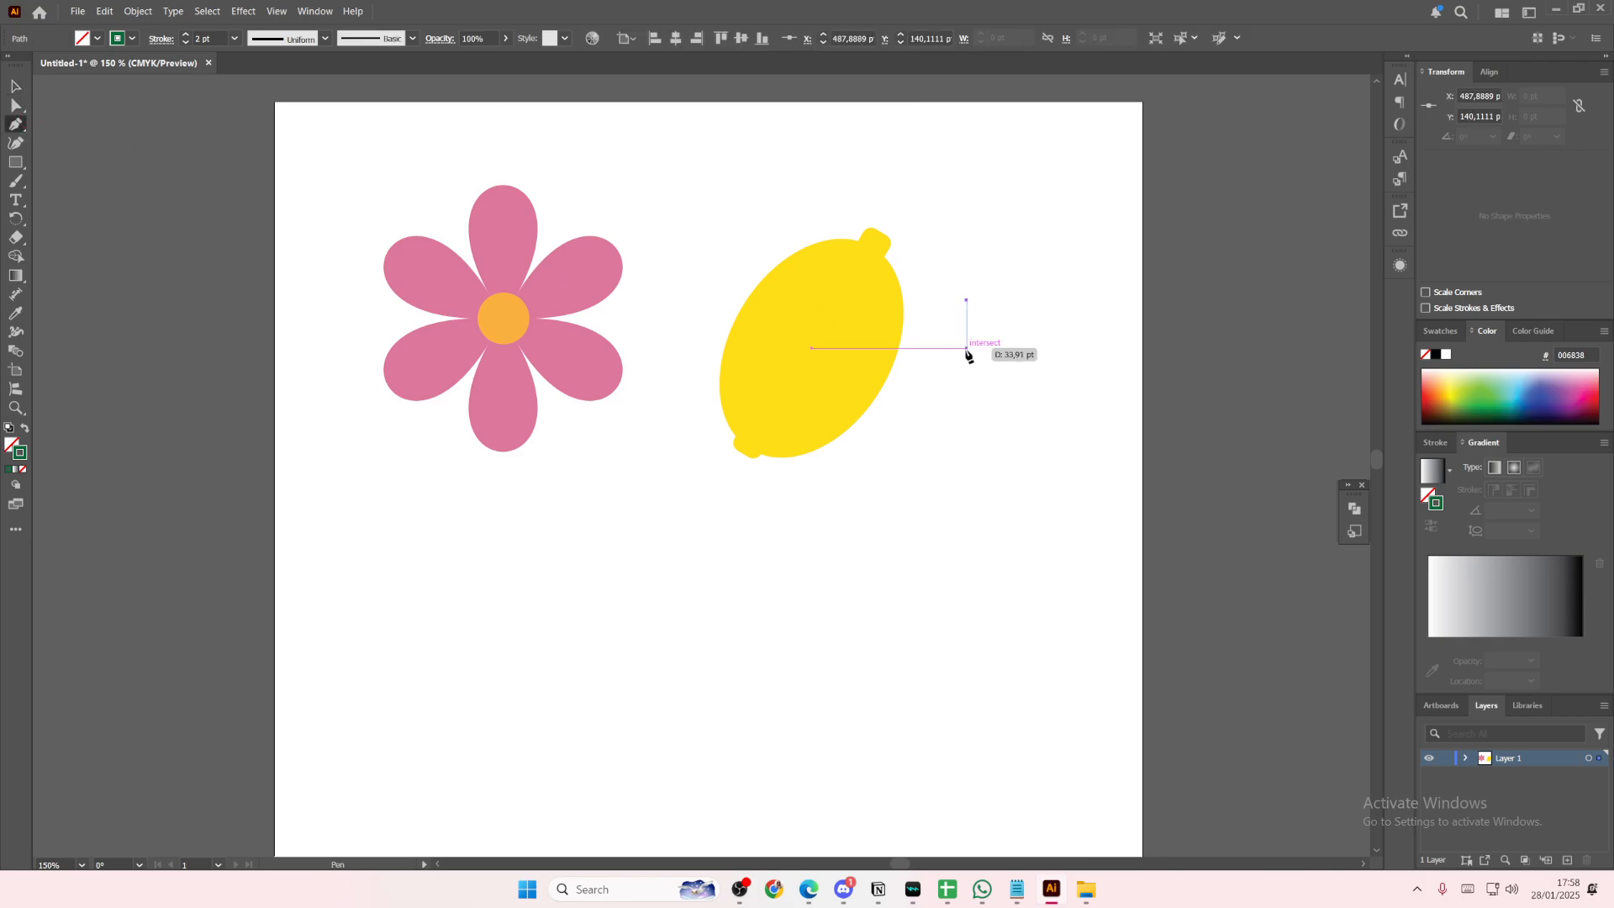
left_click(966, 348)
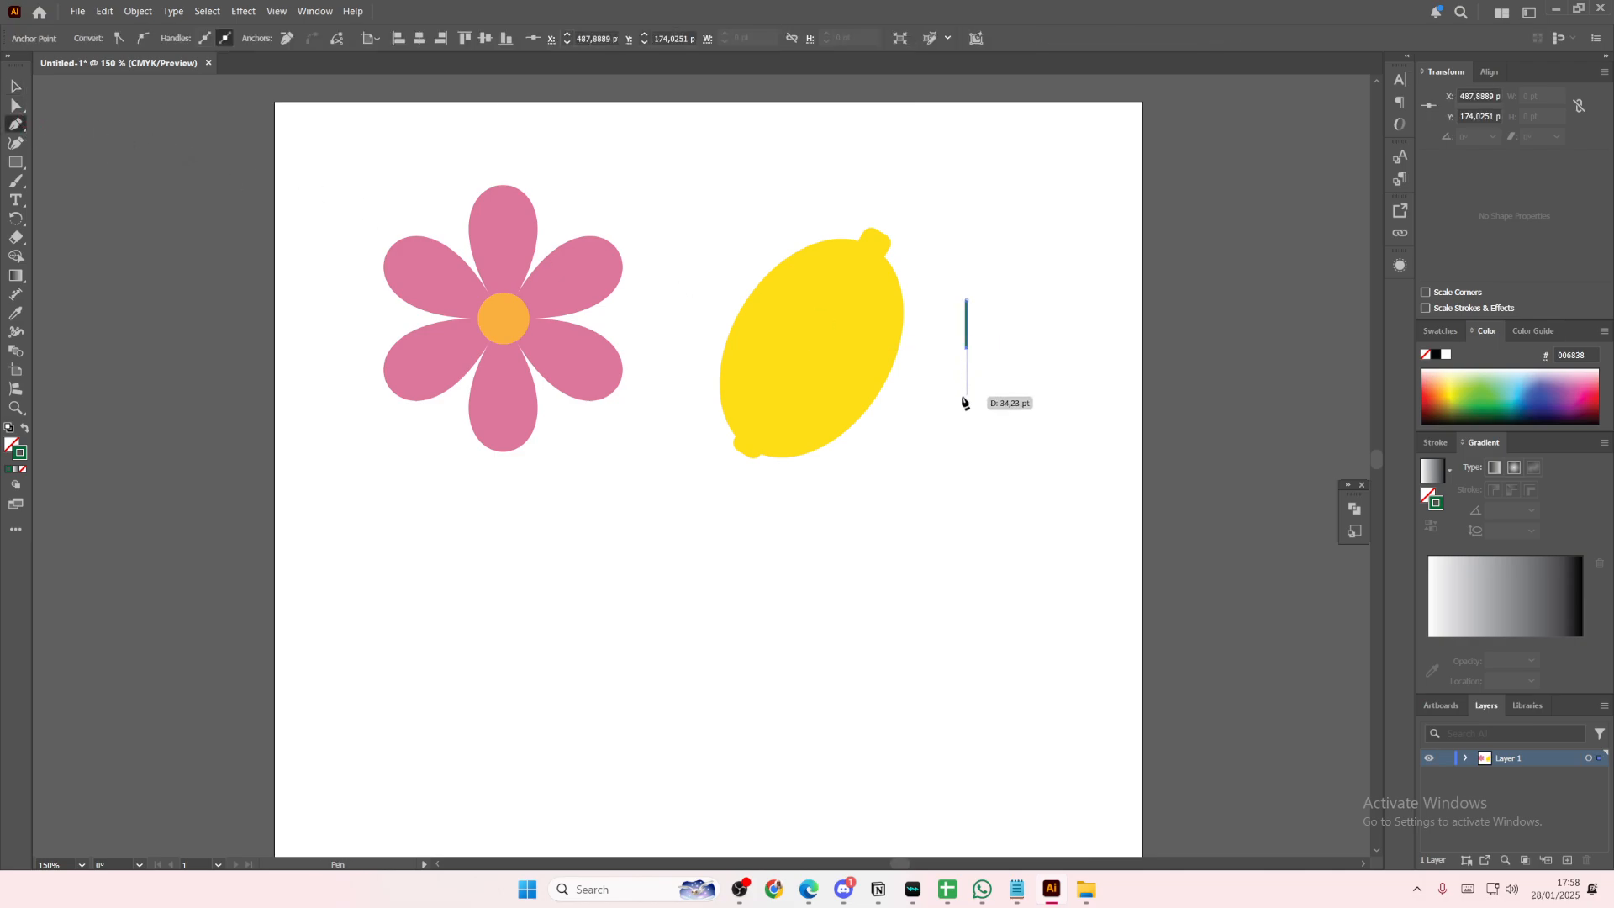
left_click(965, 396)
key("v")
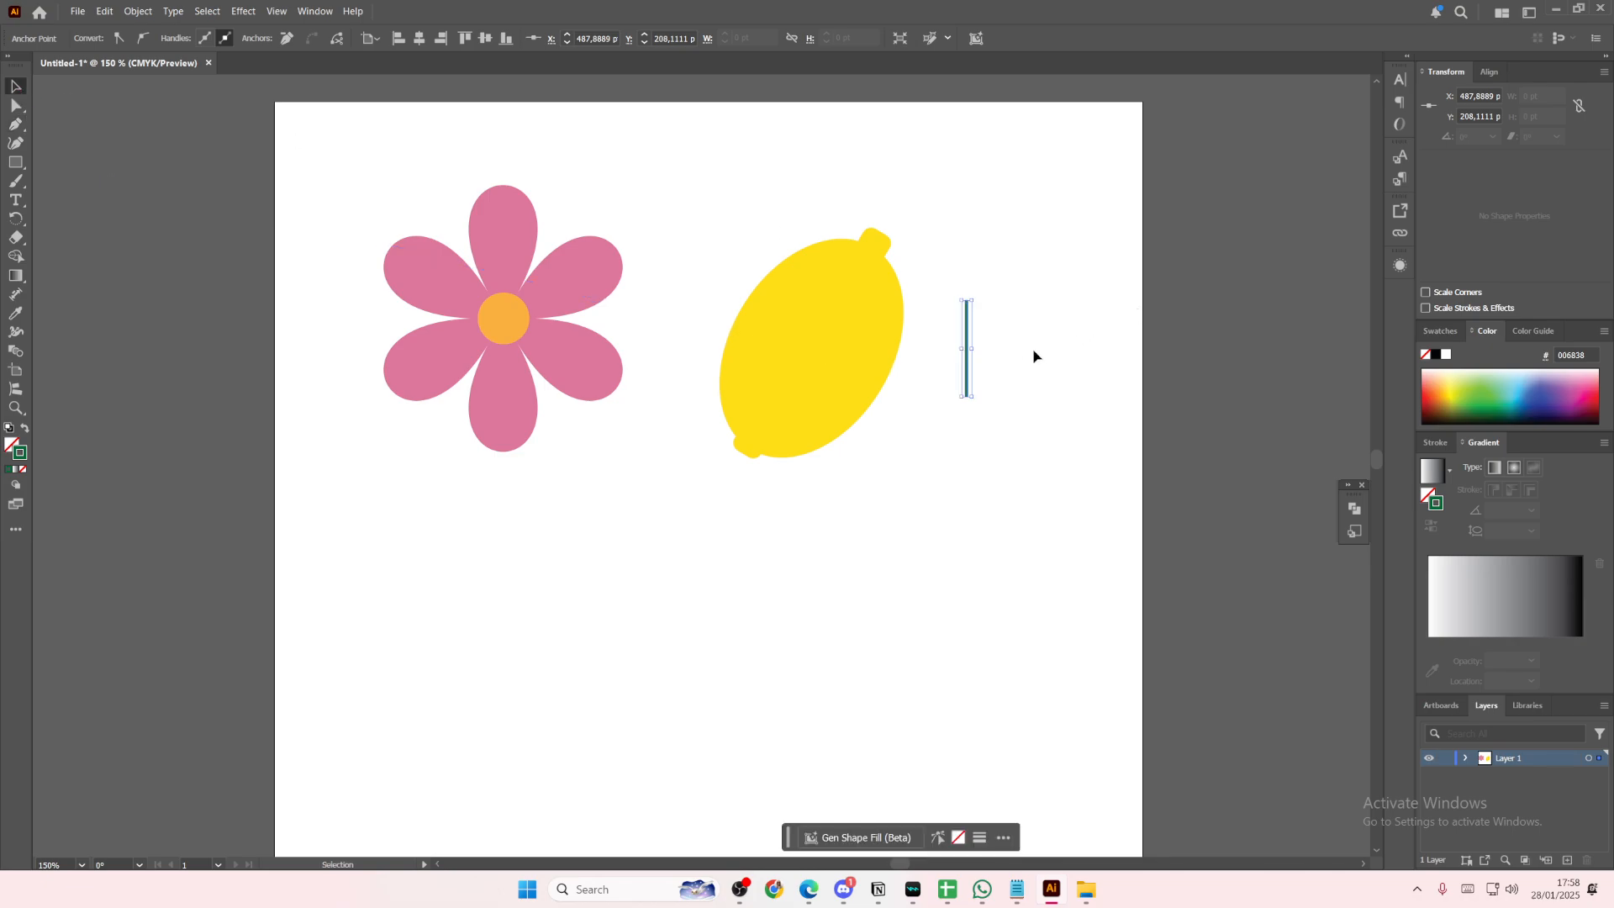
Pull the vertical path's middle anchor about 19 pt to the left and round its corner fully into a smooth curve
key("a")
key("ctrl+plus")
key("ctrl+plus")
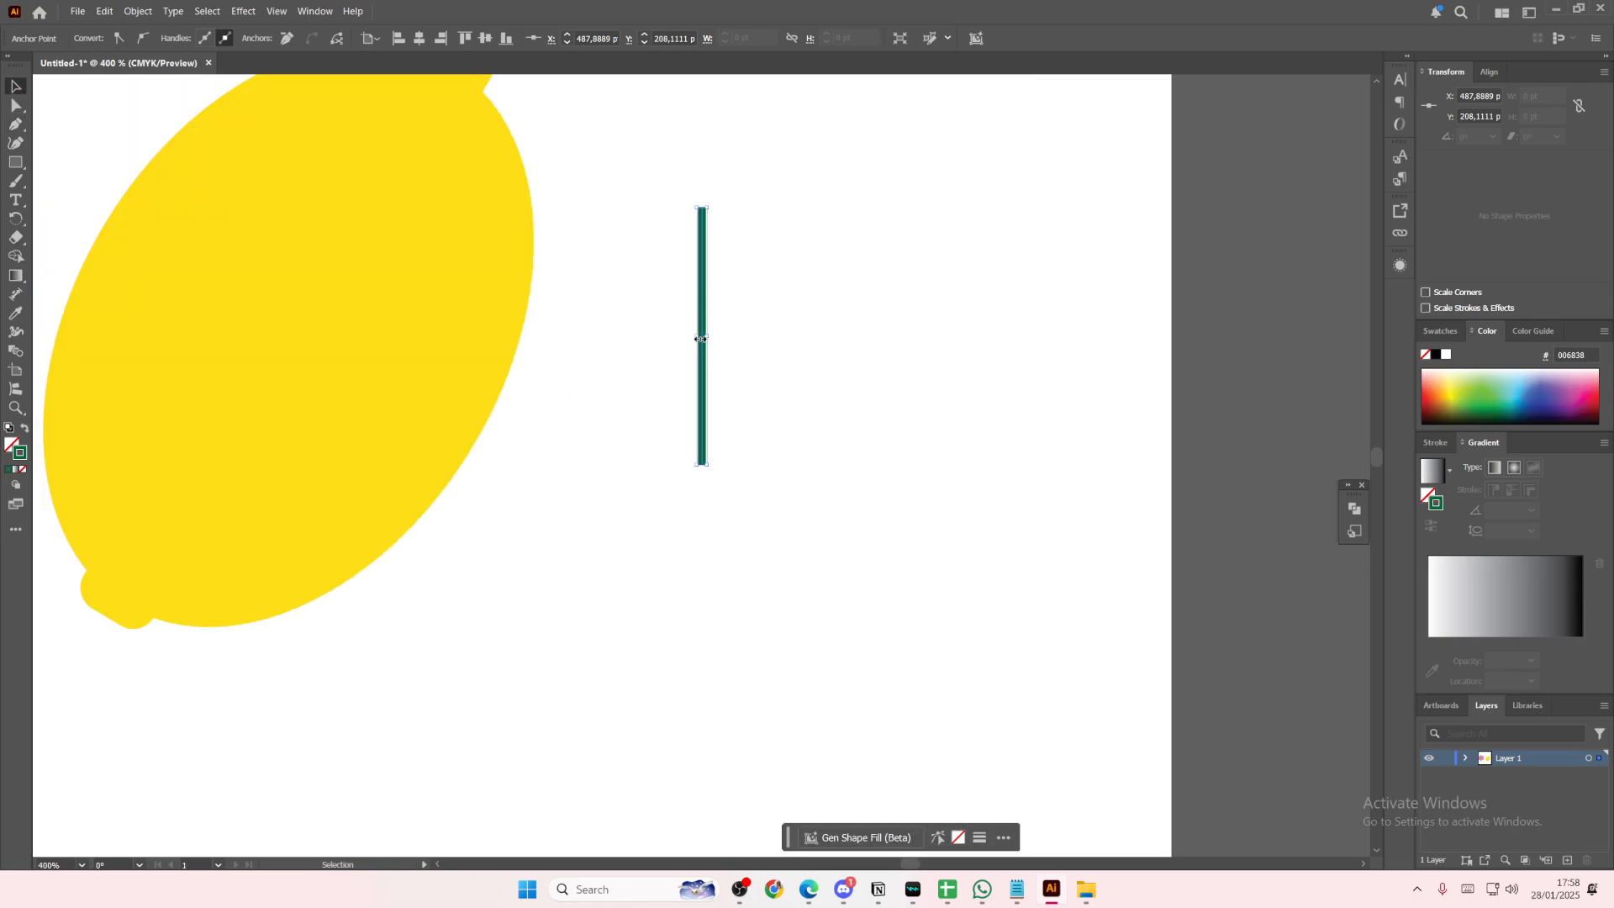
key("v")
key("a")
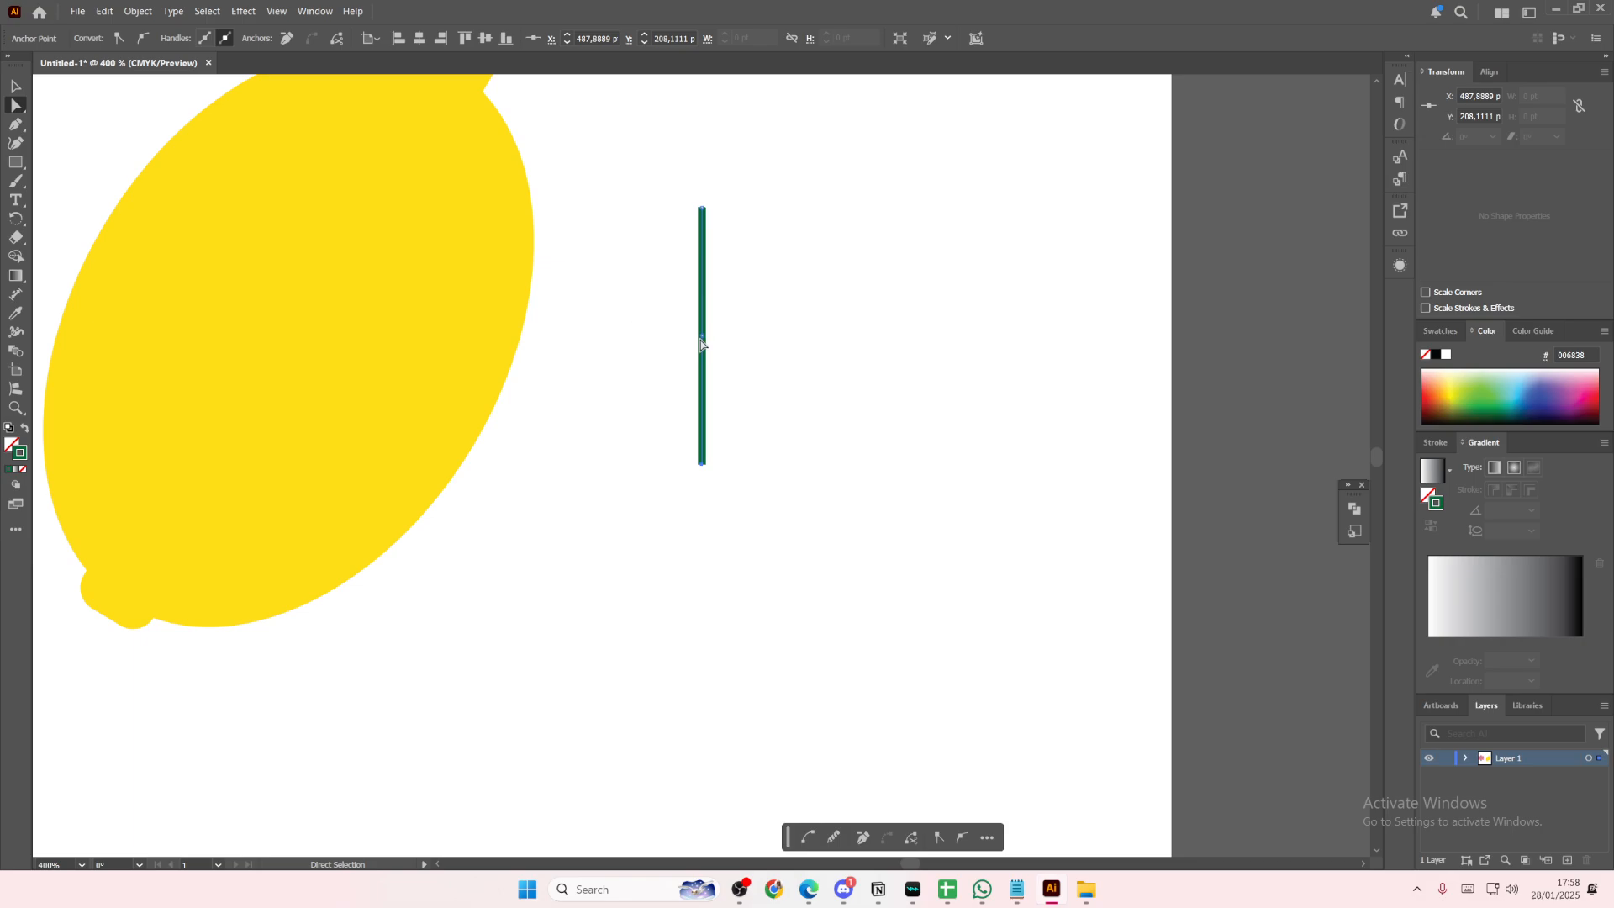
left_click_drag(702, 340, 629, 335)
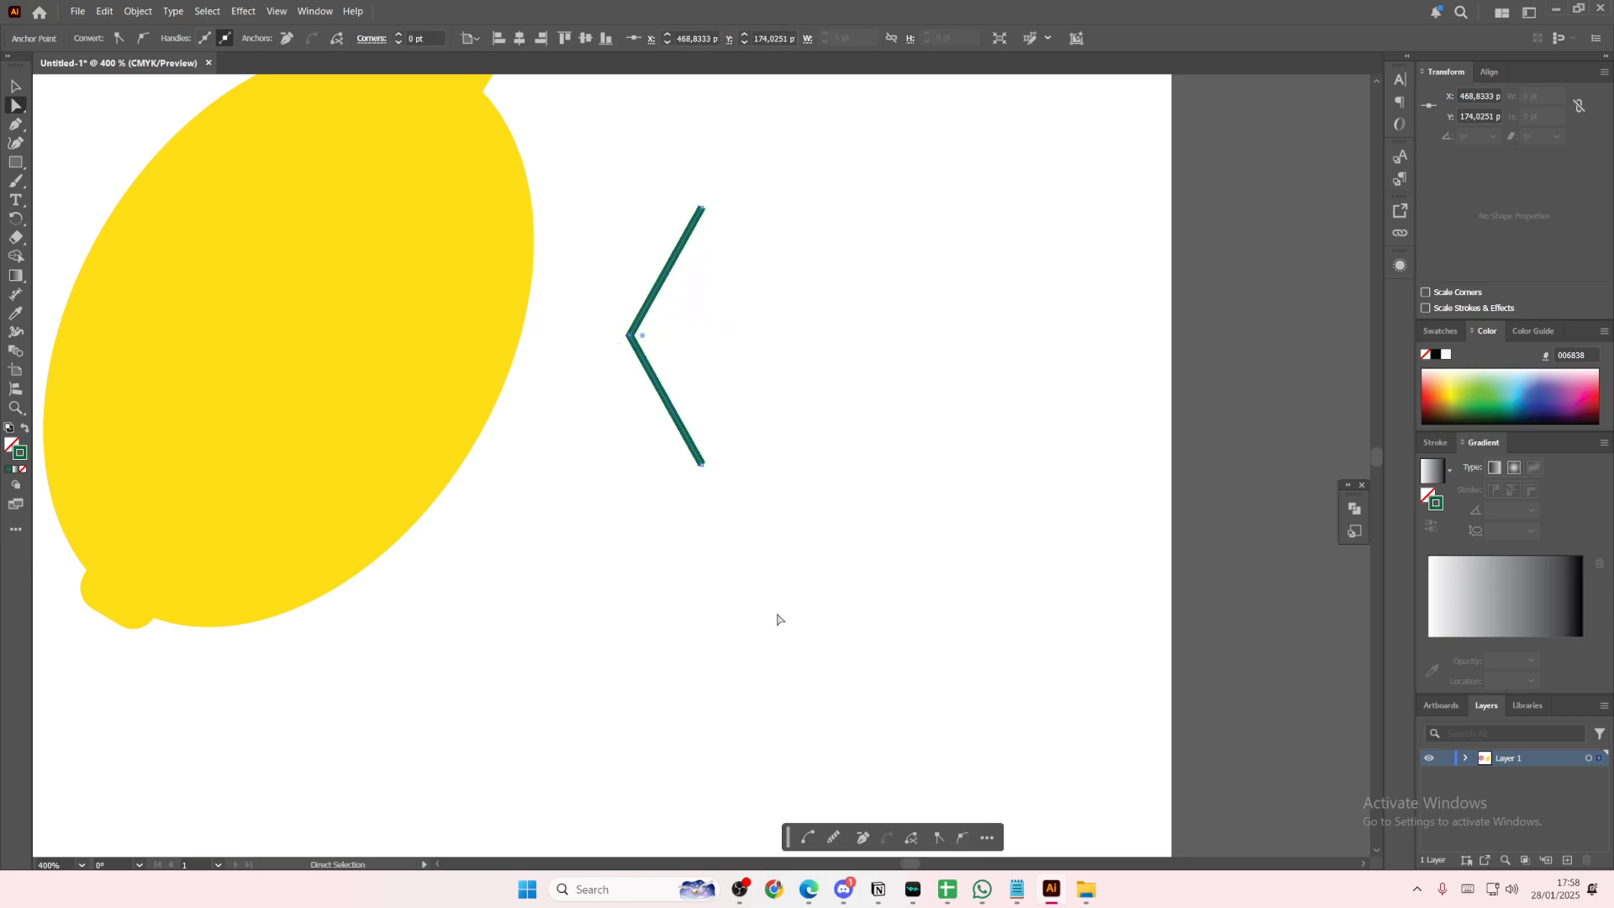
left_click(808, 837)
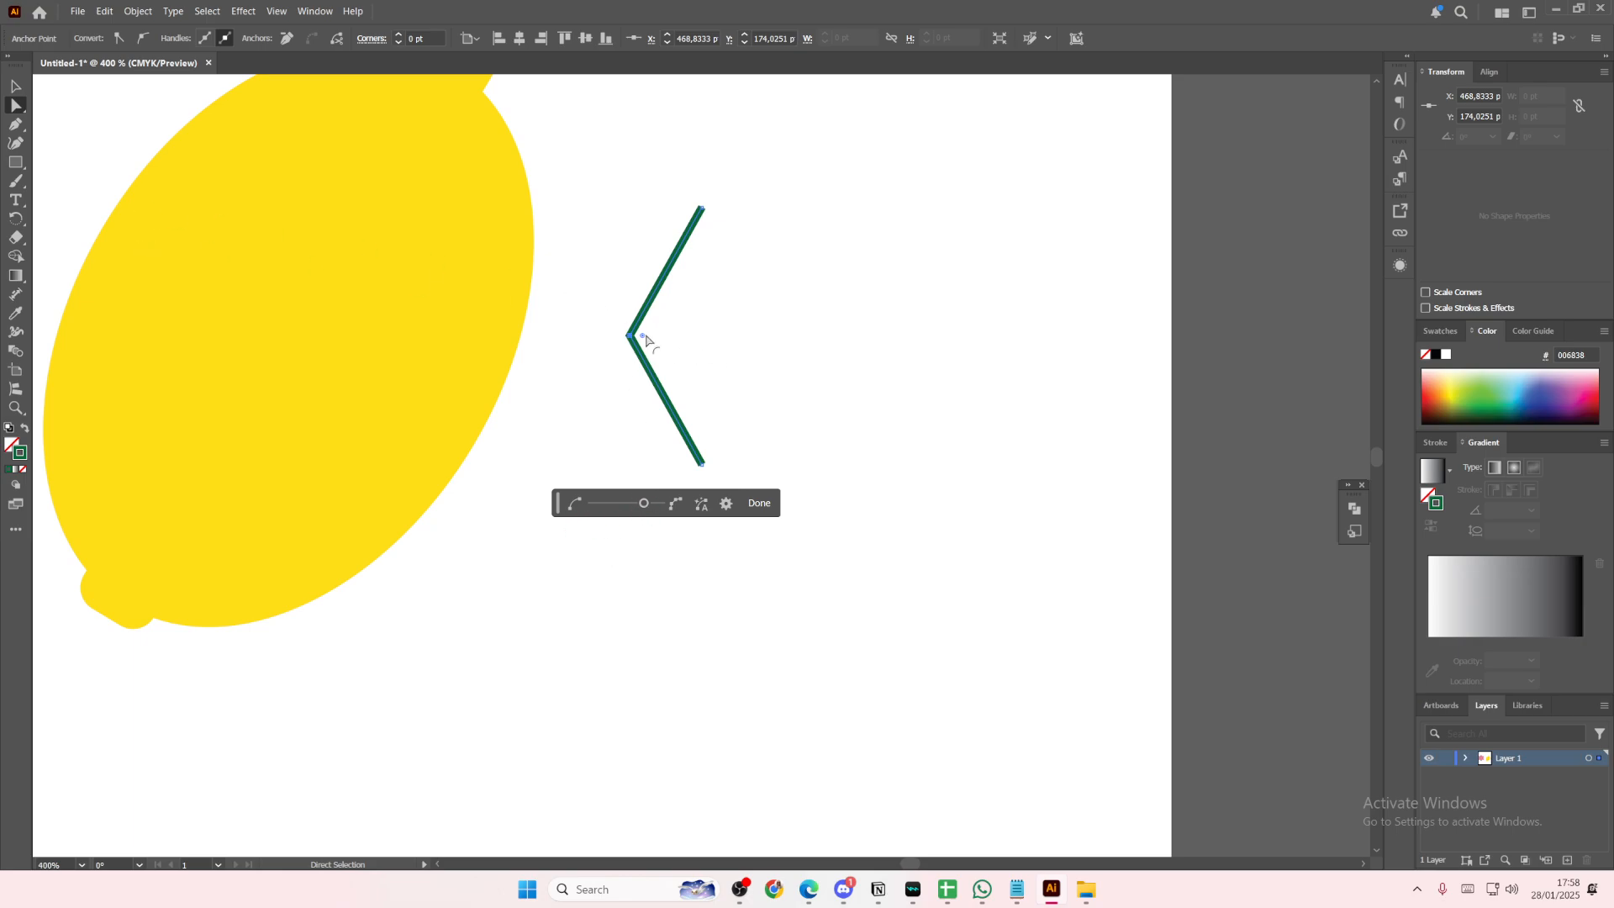
left_click_drag(646, 336, 847, 397)
left_click(16, 87)
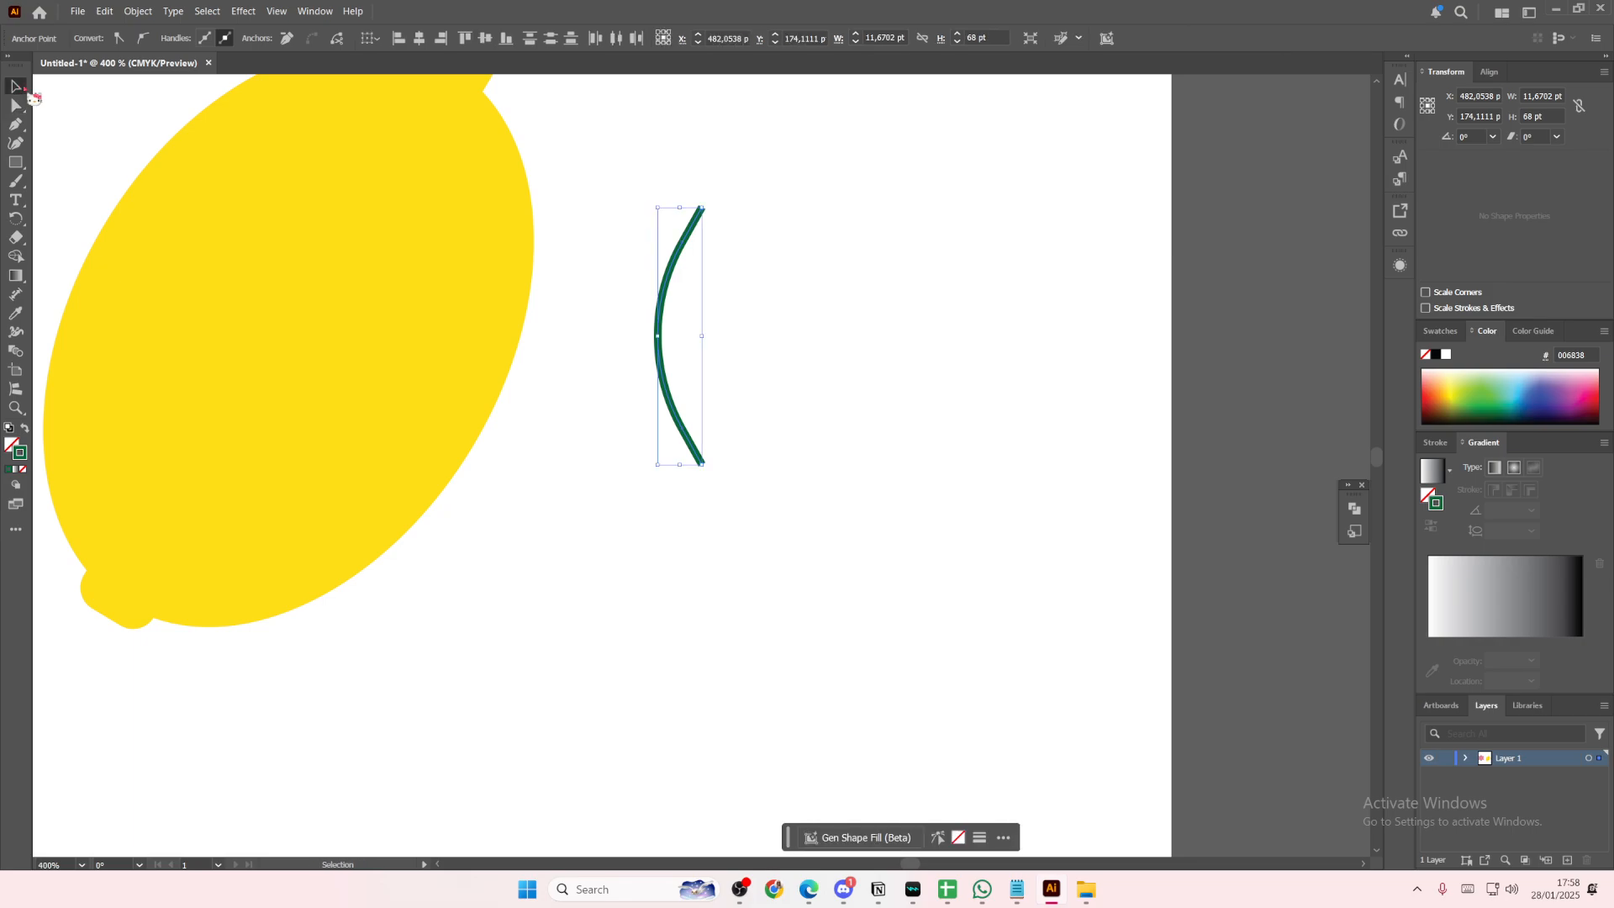
Copy the green curve and place the pasted duplicate just to the right of the original
right_click(686, 423)
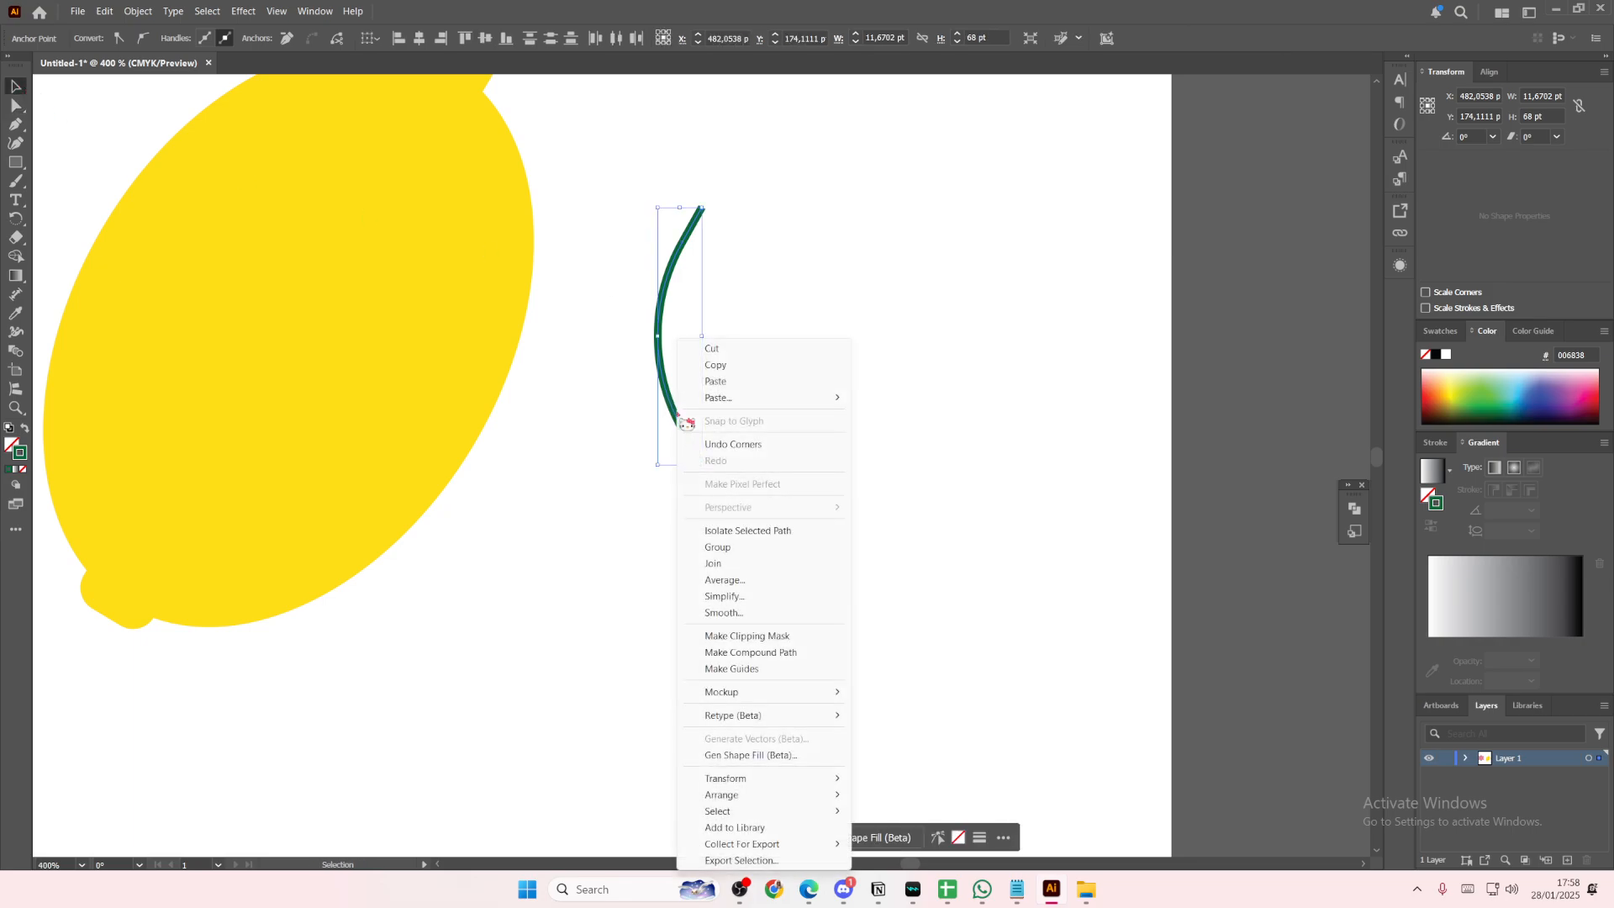
left_click(710, 368)
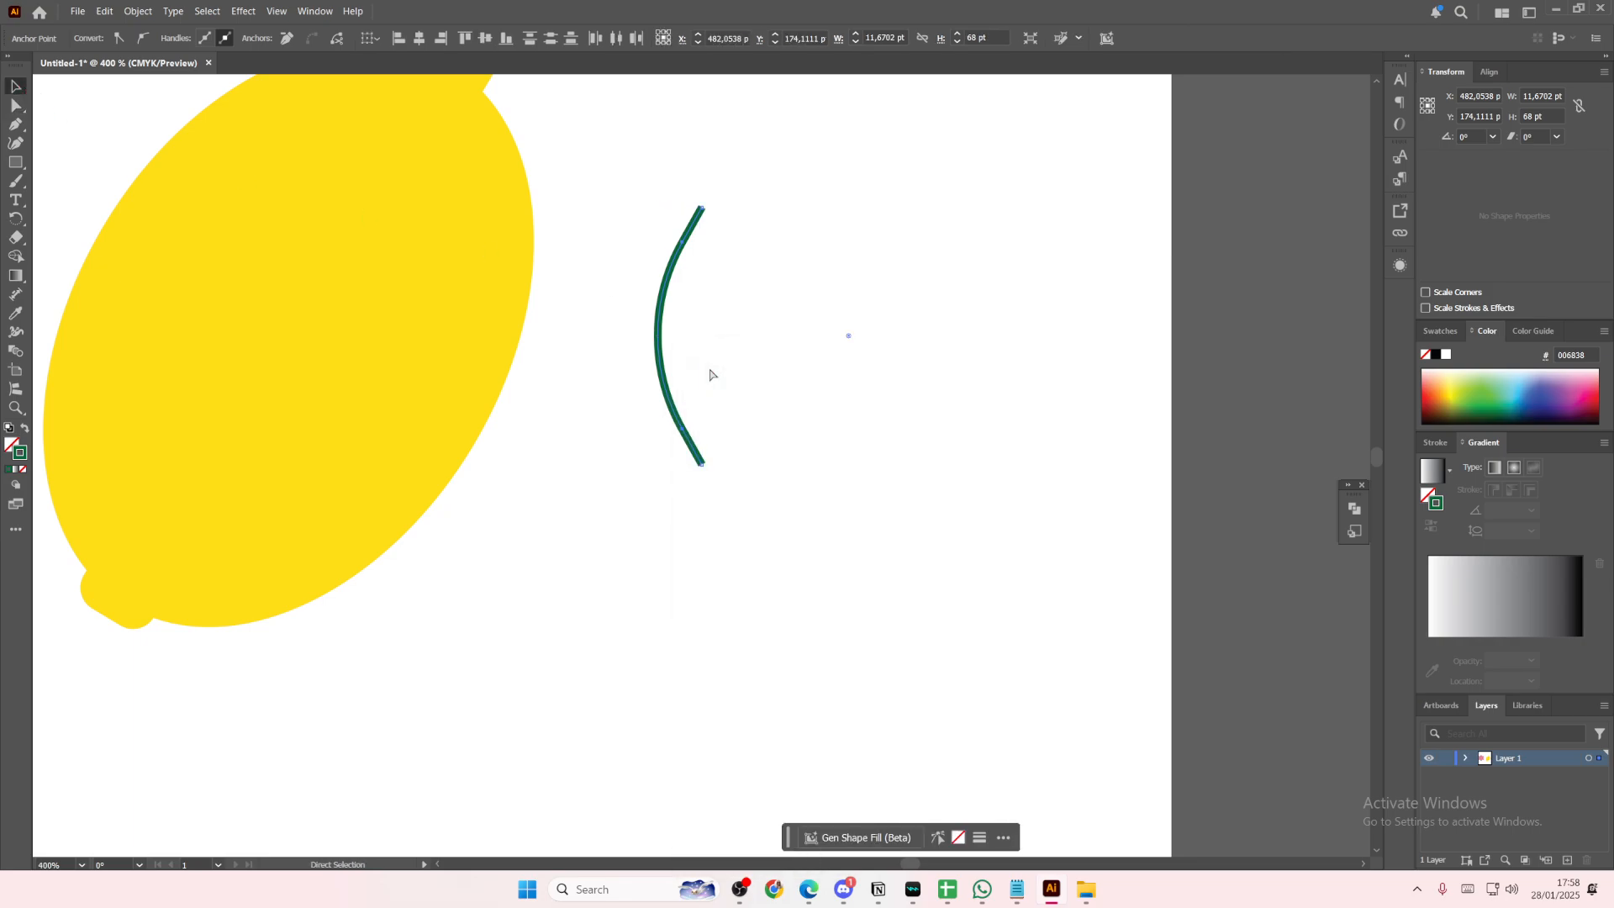
key("ctrl+z")
key("ctrl+z")
left_click(669, 363)
key("ctrl+v")
left_click_drag(688, 412, 713, 302)
Reflect the copied curve across the vertical axis and move it against the original so both form a leaf outline
right_click(717, 309)
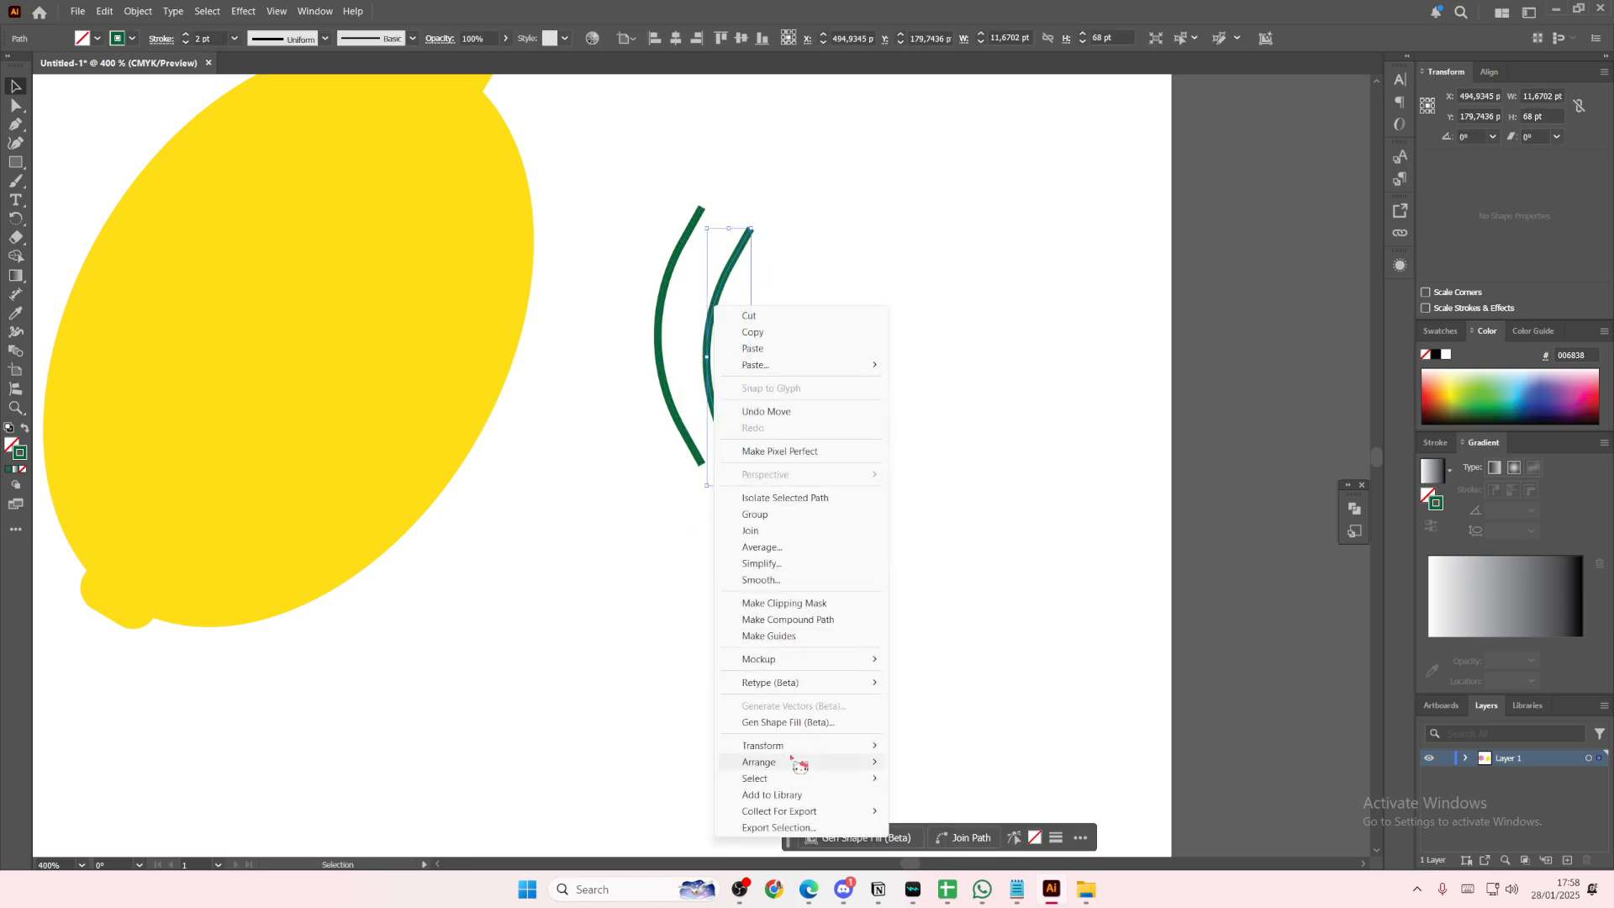
mouse_move(796, 745)
left_click(952, 801)
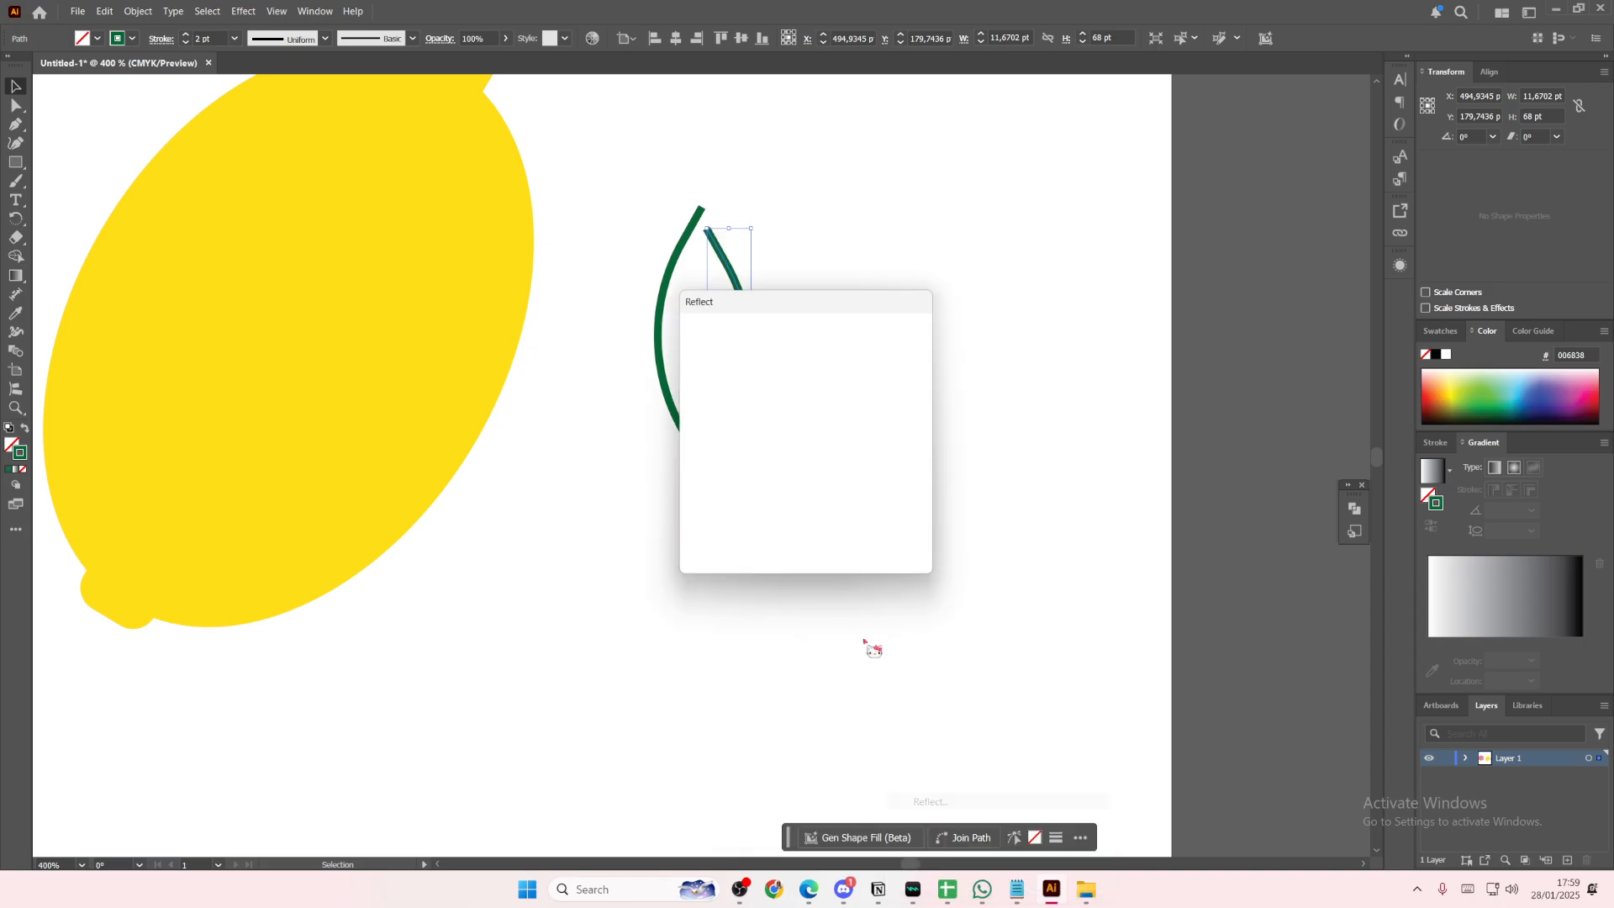
left_click(821, 544)
left_click_drag(732, 438, 663, 377)
left_click(780, 439)
Rotate the leaf outline to a shallow downward slant and attach it to the right of the lemon's upper end cap
key("ctrl+minus")
key("ctrl+minus")
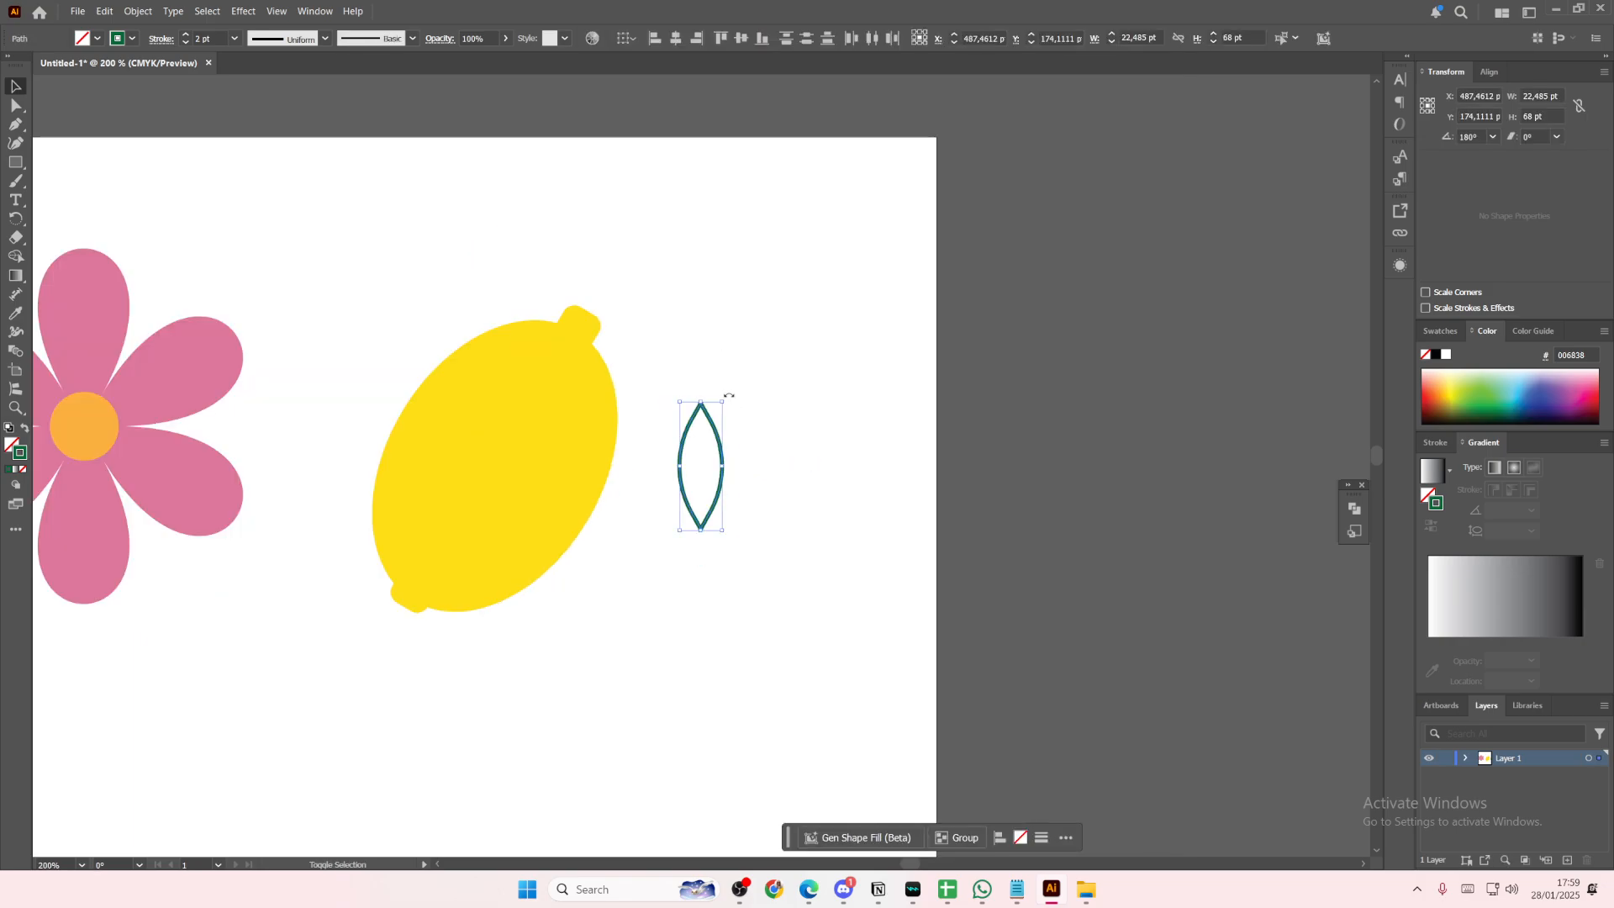
left_click_drag(728, 395, 747, 510)
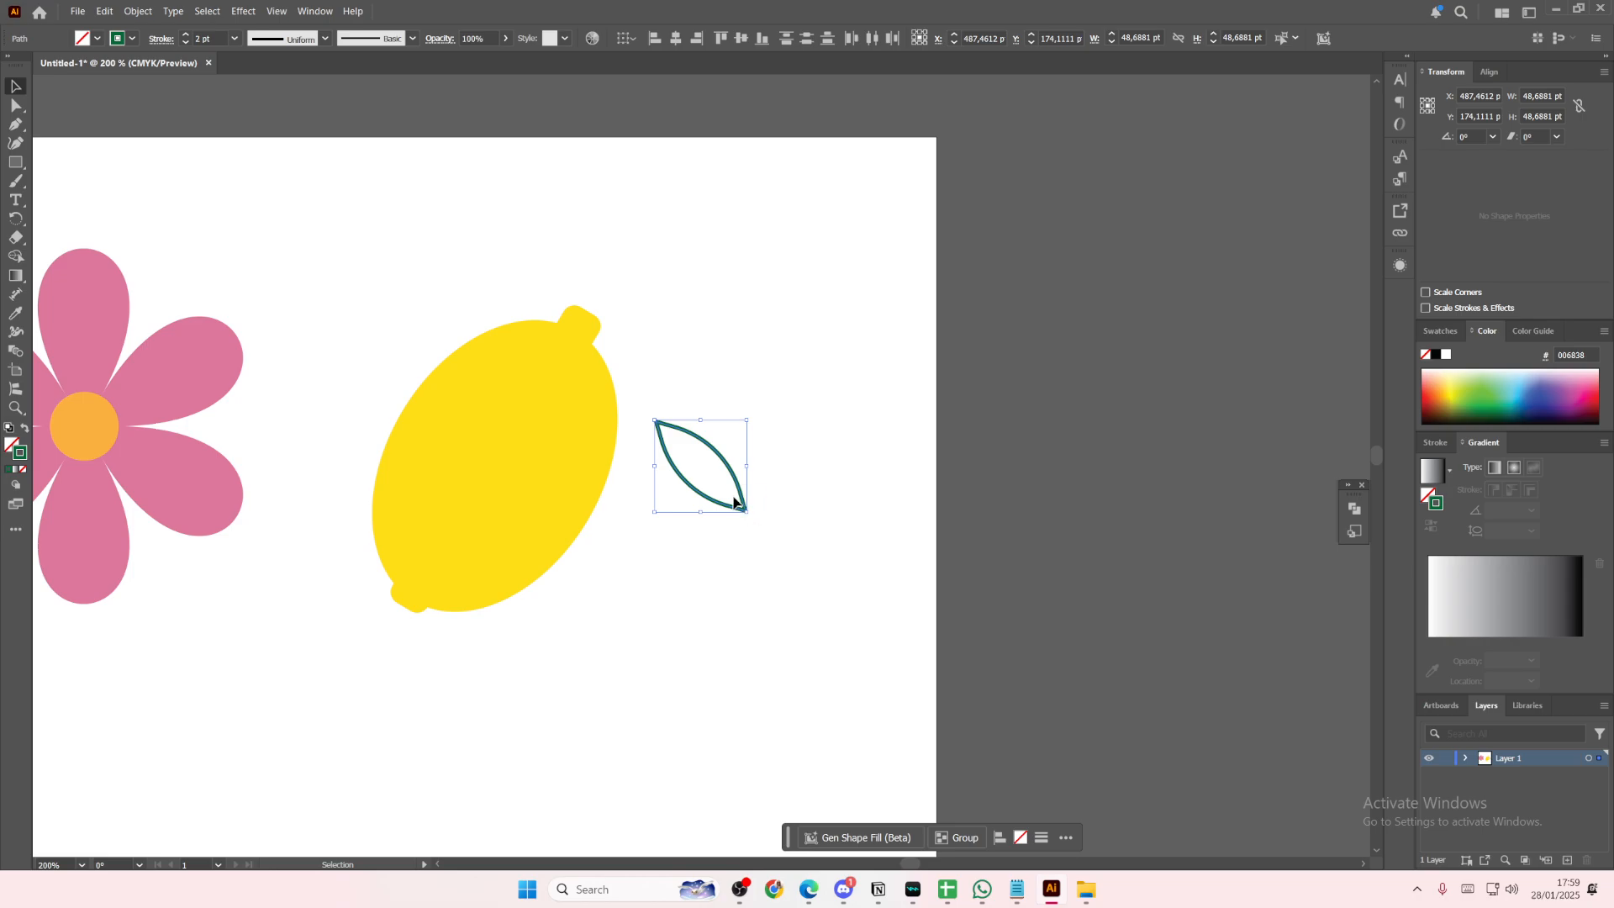
left_click(725, 464)
left_click_drag(726, 465, 670, 402)
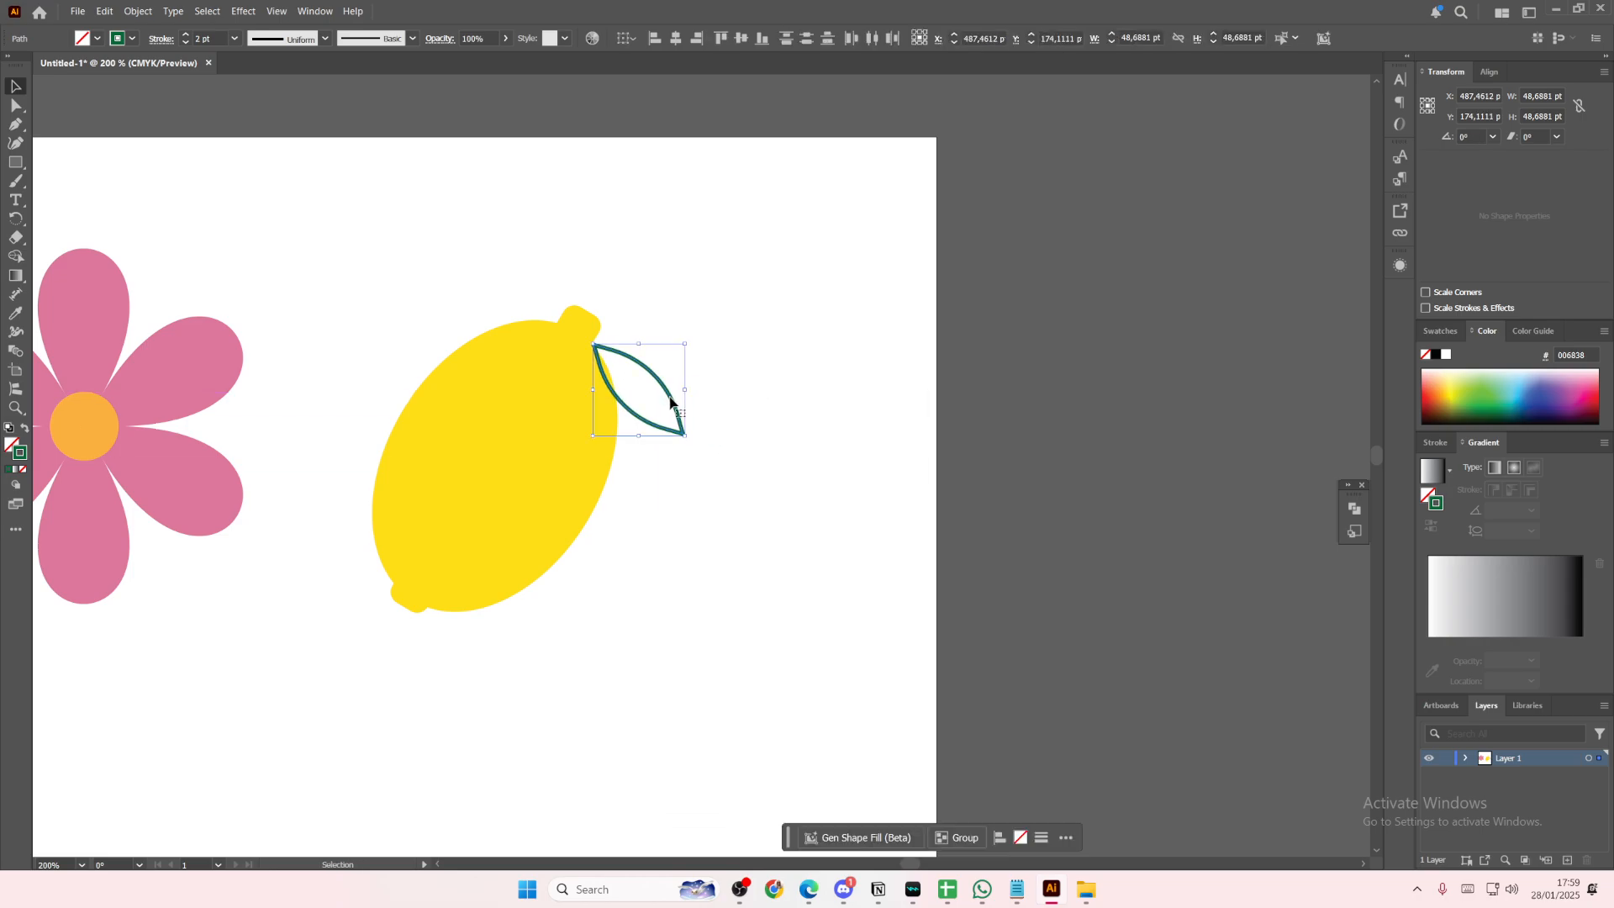
left_click_drag(688, 338, 699, 328)
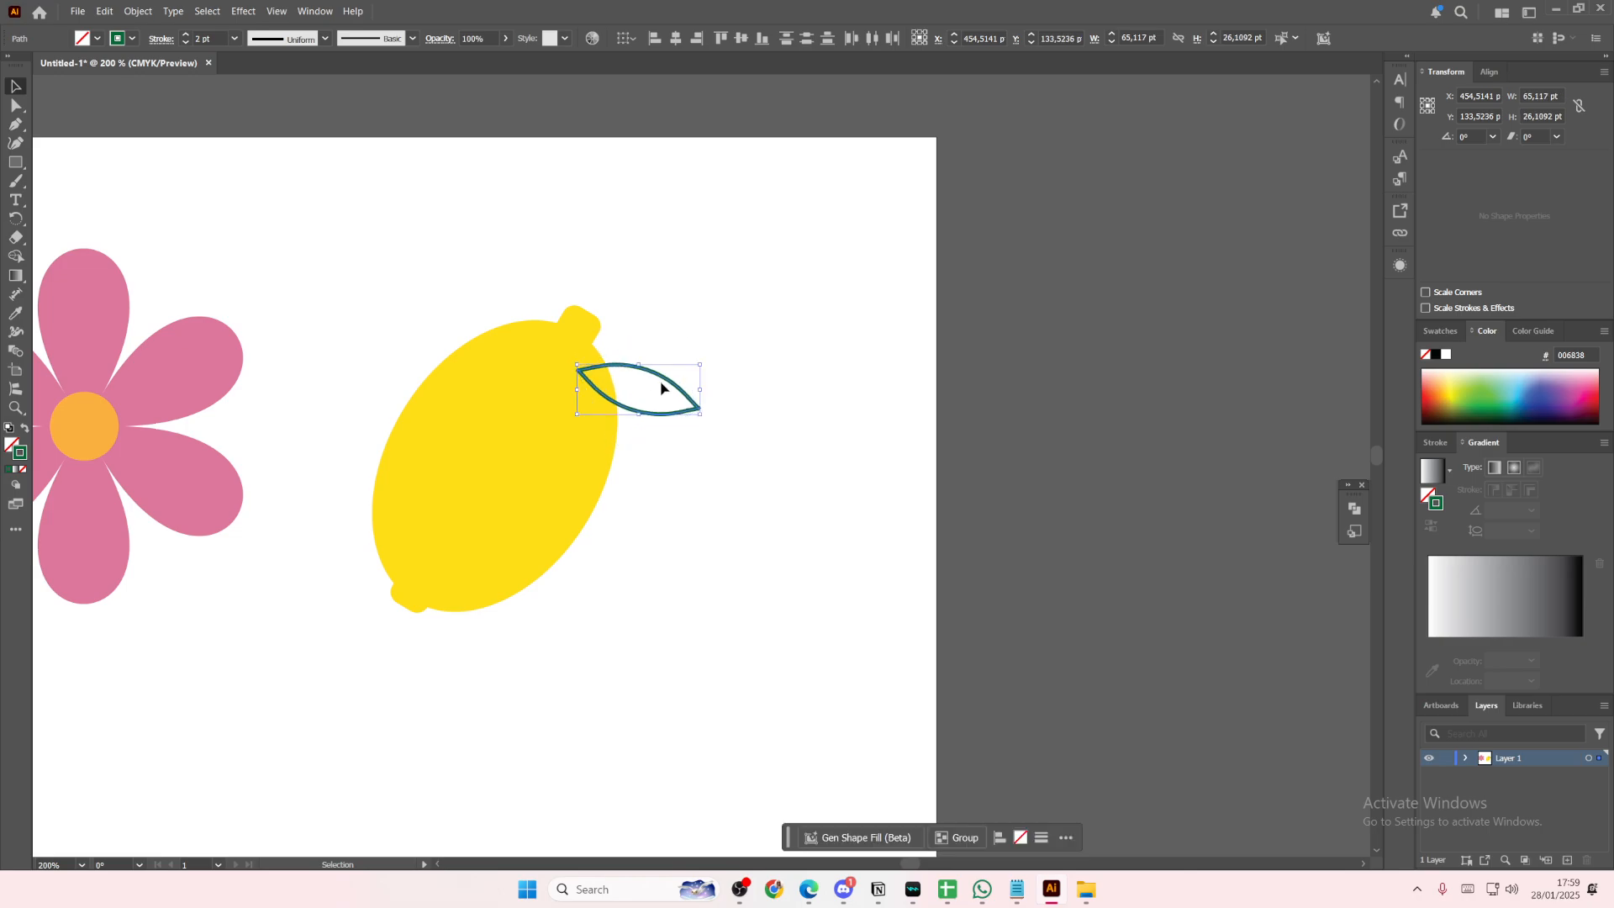
left_click_drag(665, 386, 682, 359)
left_click(808, 377)
key("ctrl+1")
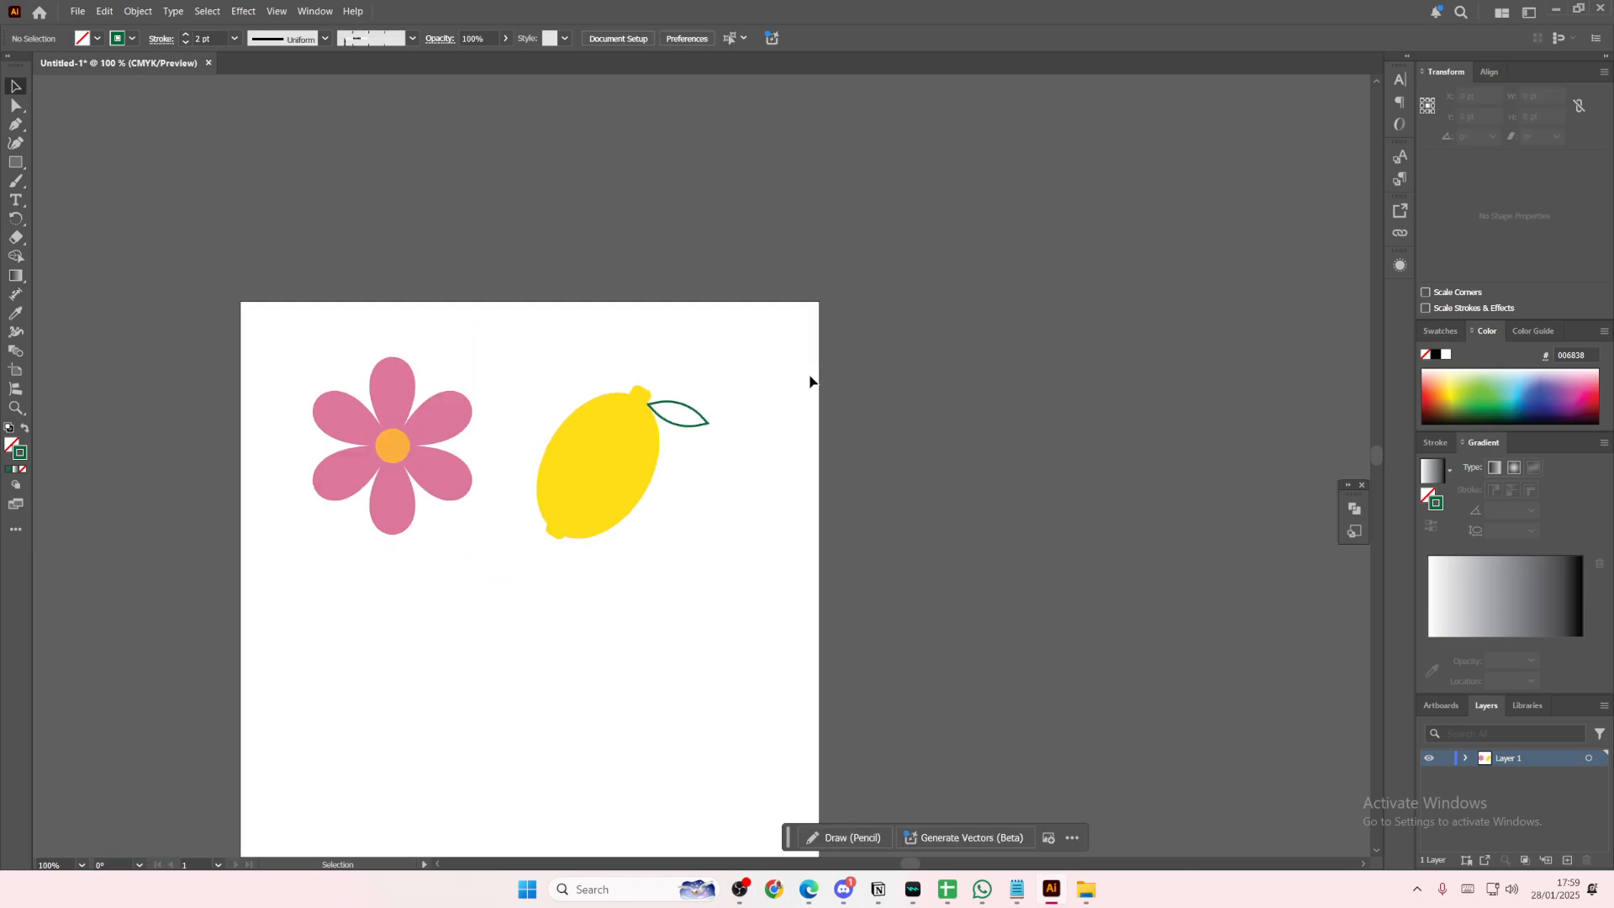
Draw a circle about 170 pt in diameter in the empty area below the flower and lemon
left_click(16, 161)
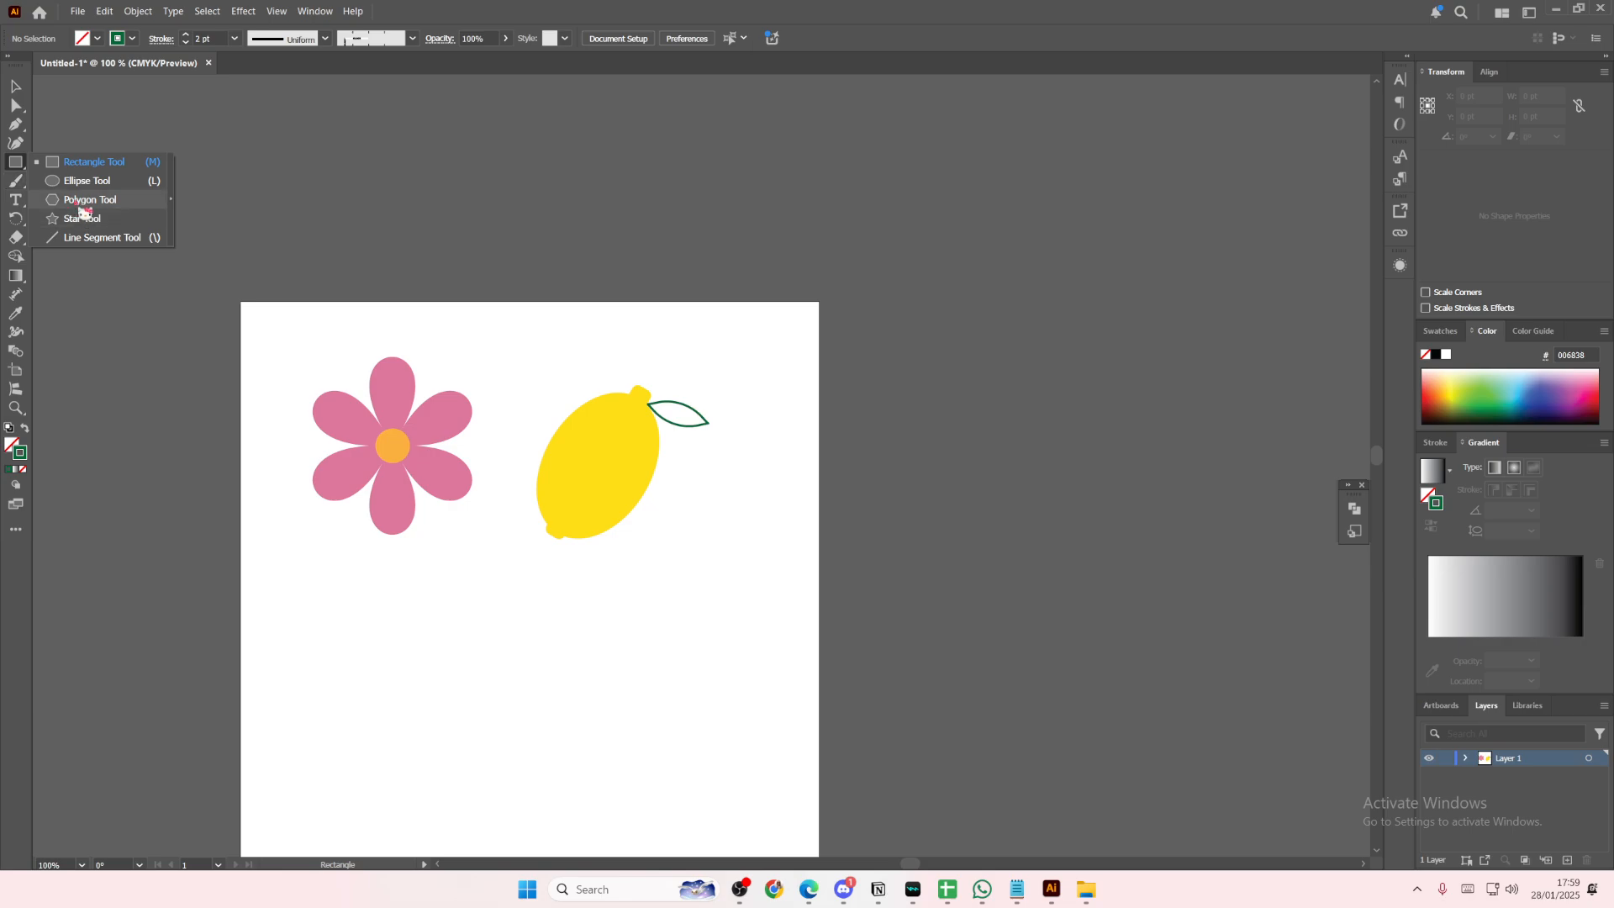
left_click(52, 192)
left_click(16, 162)
left_click(52, 183)
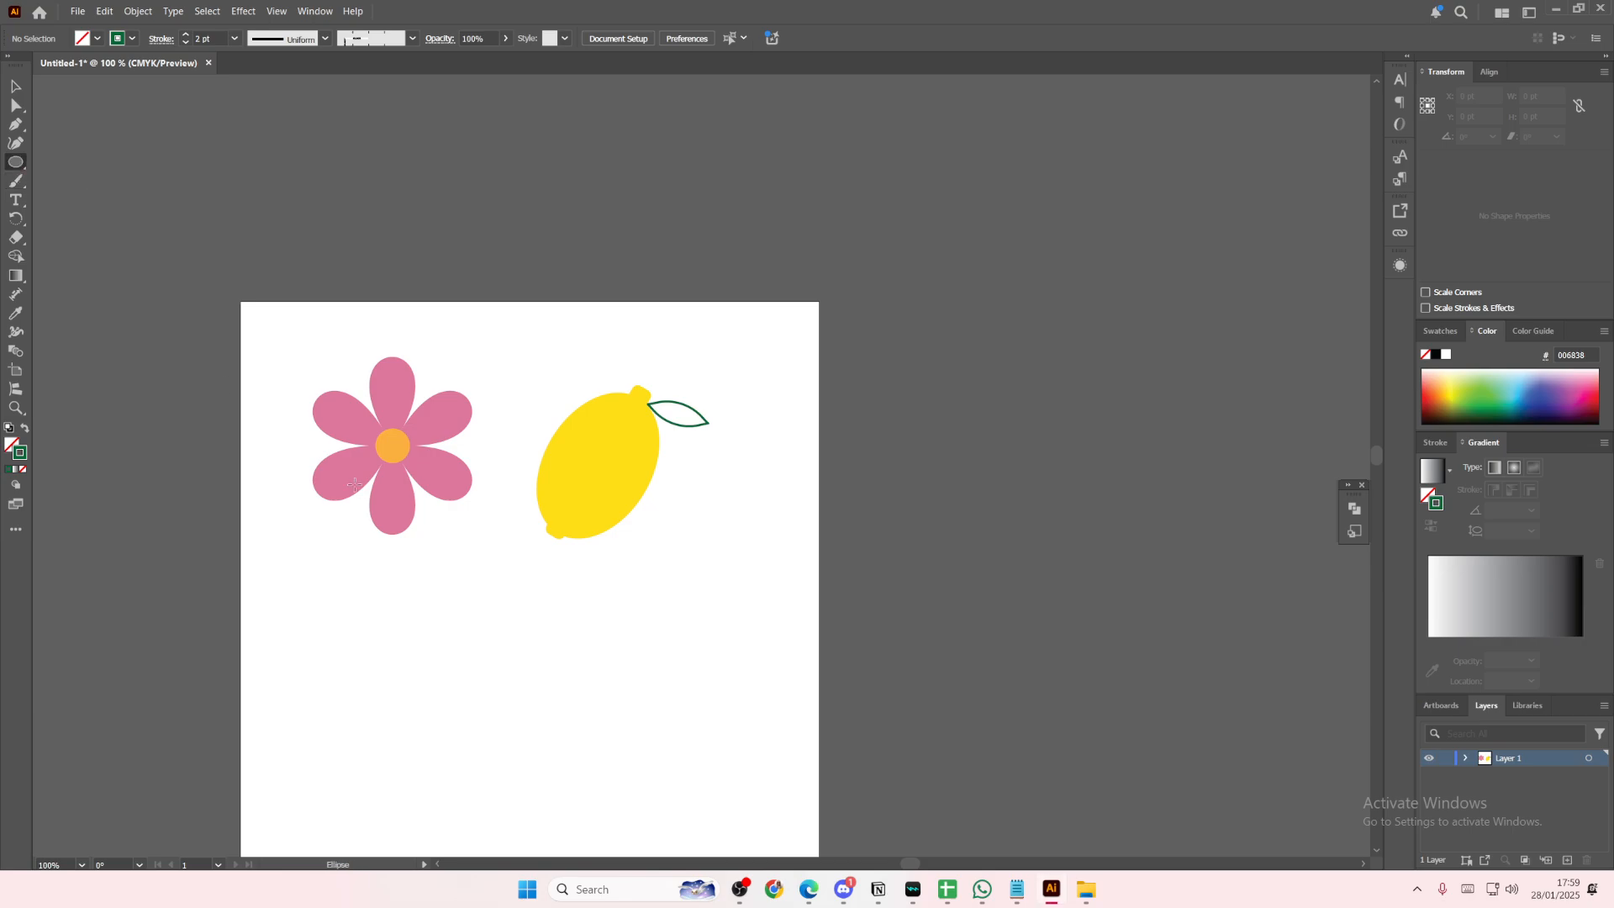
left_click_drag(393, 617, 553, 777)
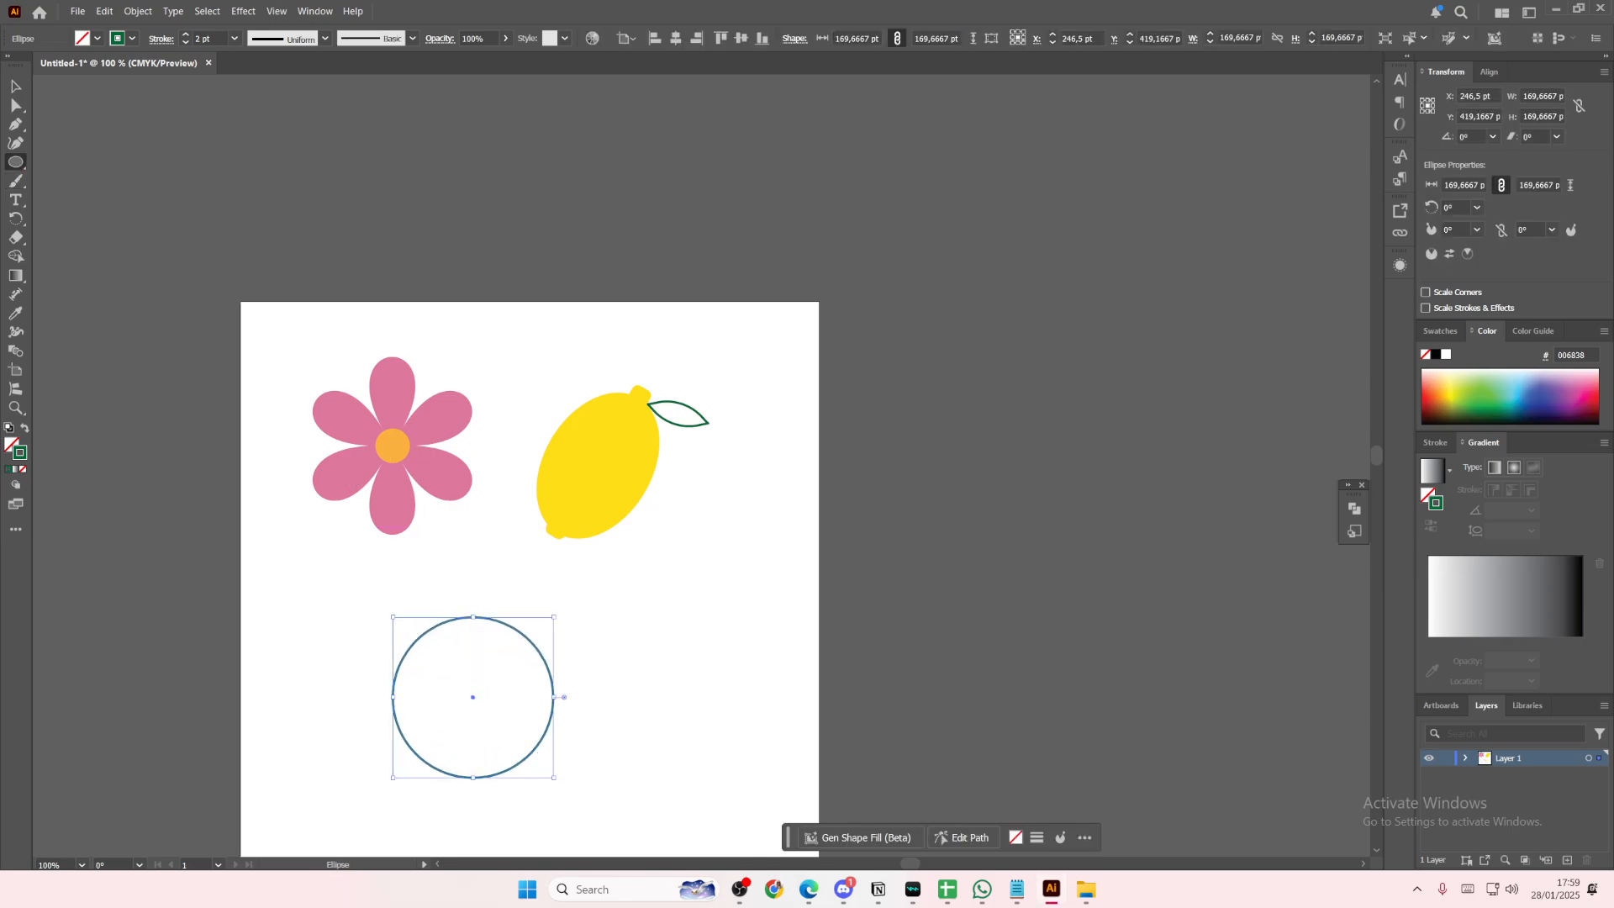
Give the circle a light blue fill (ACDFE8) and no stroke
left_click(23, 430)
double_click(21, 457)
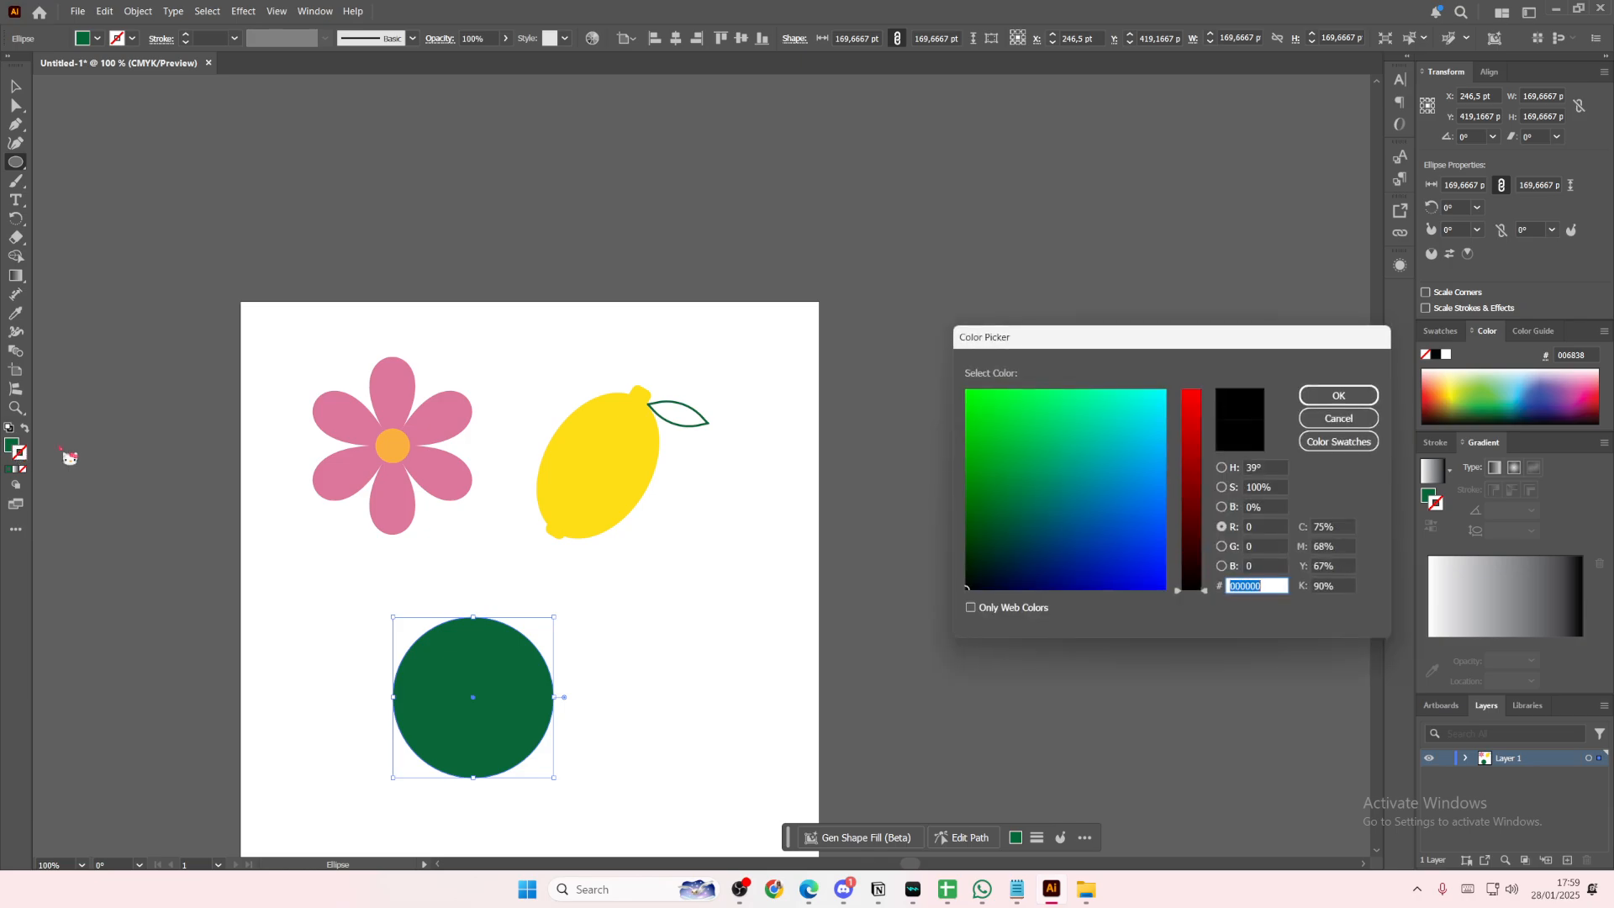
mouse_move(1092, 489)
left_mouse_down()
mouse_move(1134, 494)
mouse_move(1124, 391)
left_mouse_up()
left_click(1190, 516)
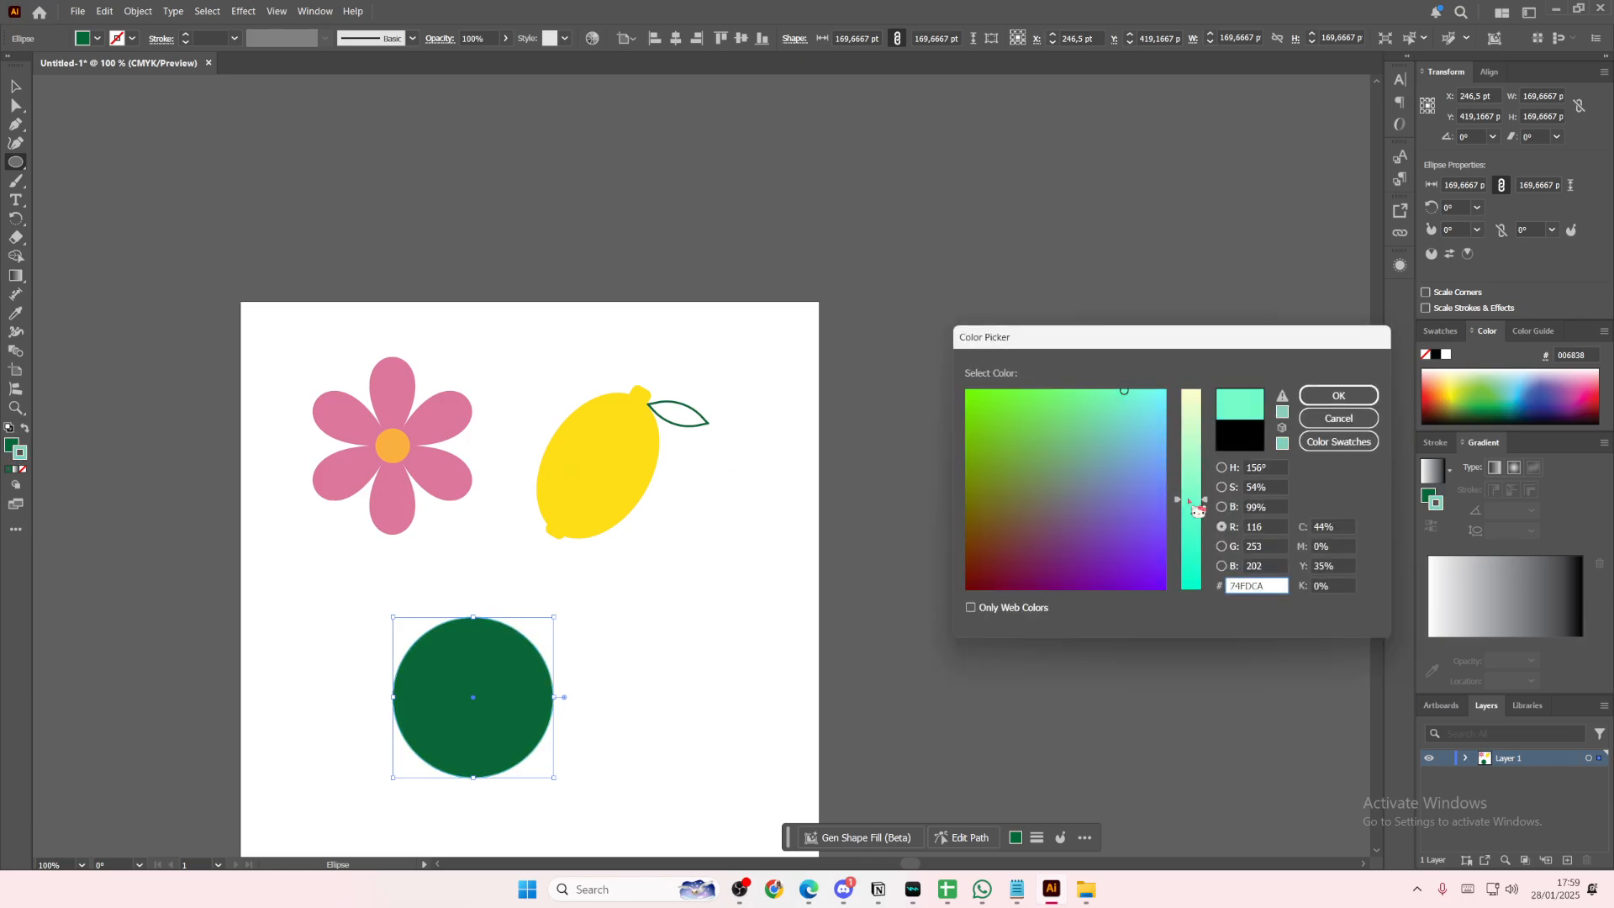
left_click_drag(1198, 519, 1162, 391)
left_click(1338, 395)
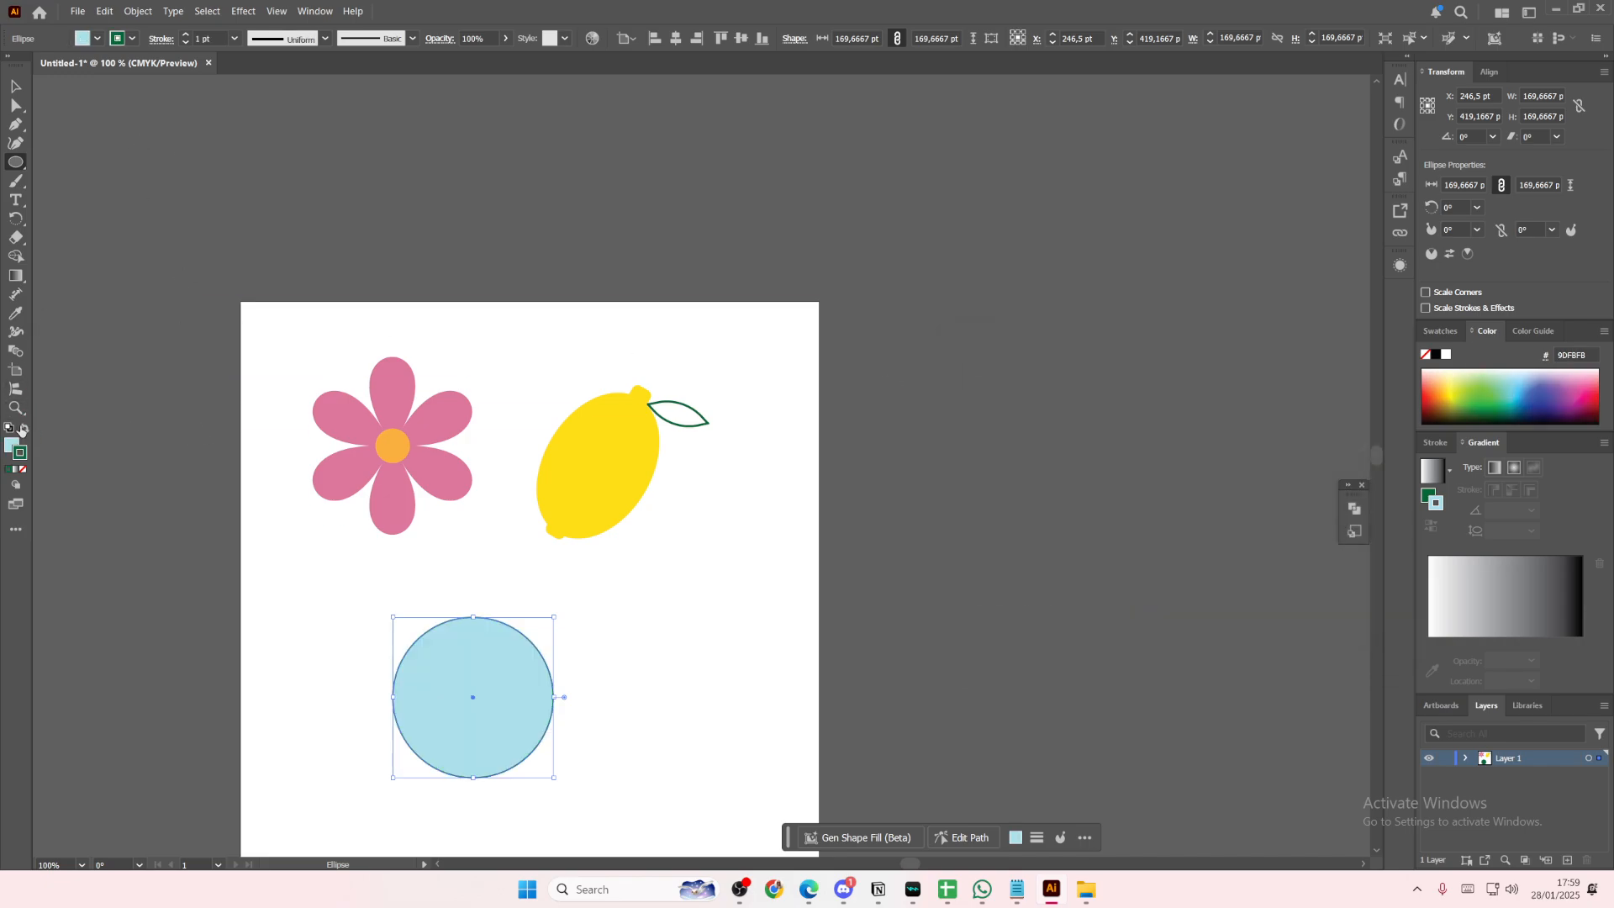
key("shift+x")
left_click(186, 44)
left_click(16, 85)
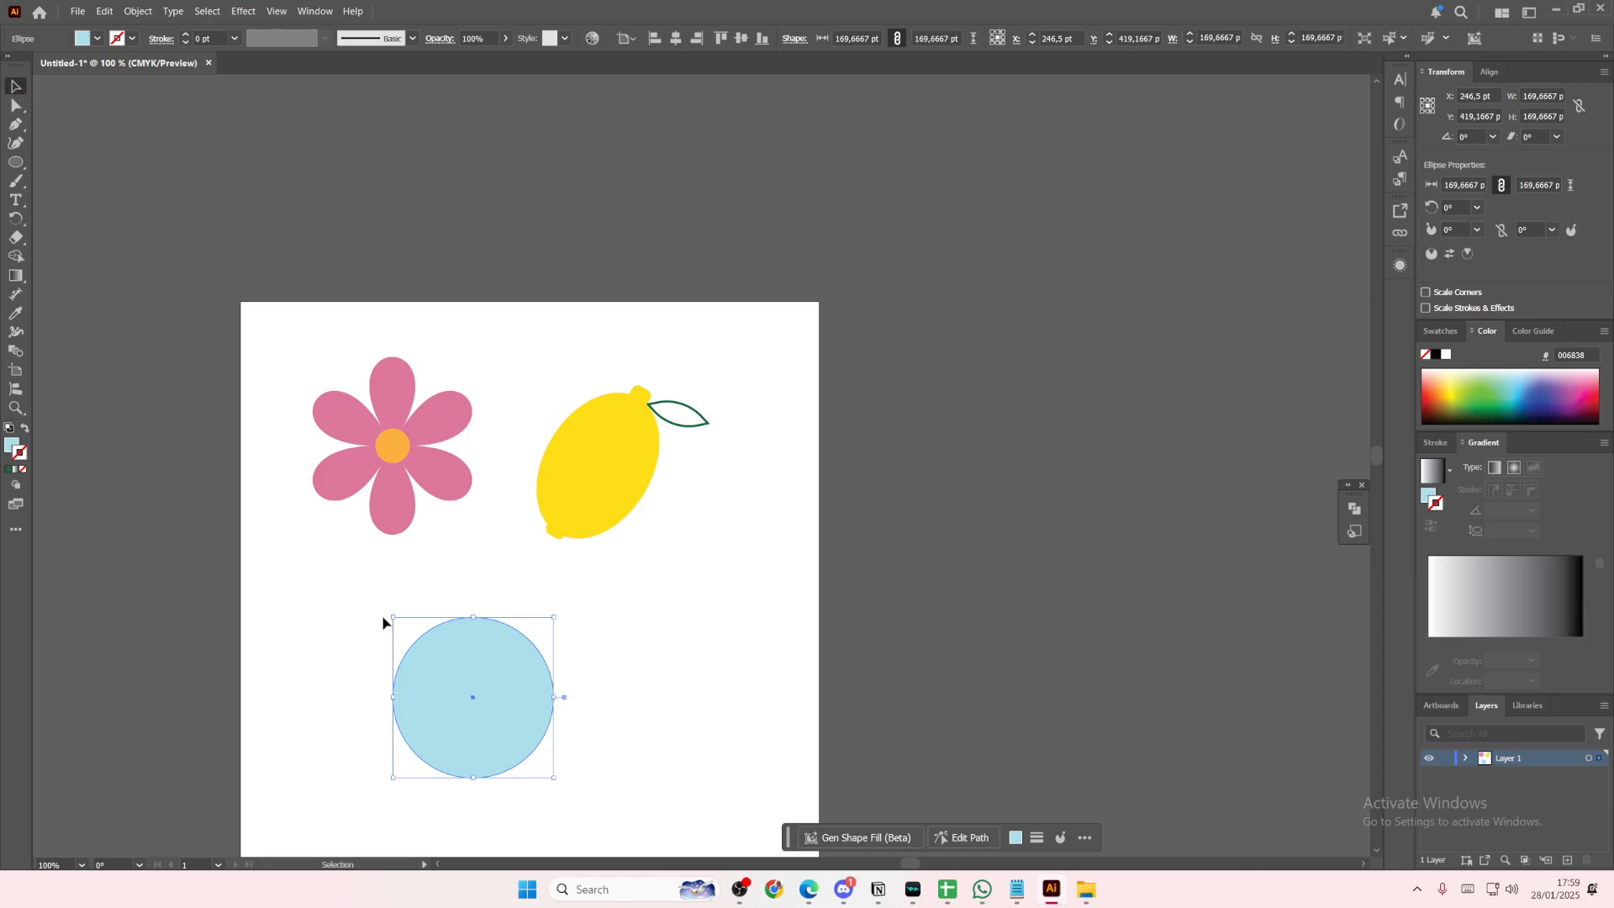
Duplicate the light blue circle up and to the right, and fill the copy with dusty mauve (AC8891)
left_click_drag(486, 712, 532, 653)
double_click(11, 445)
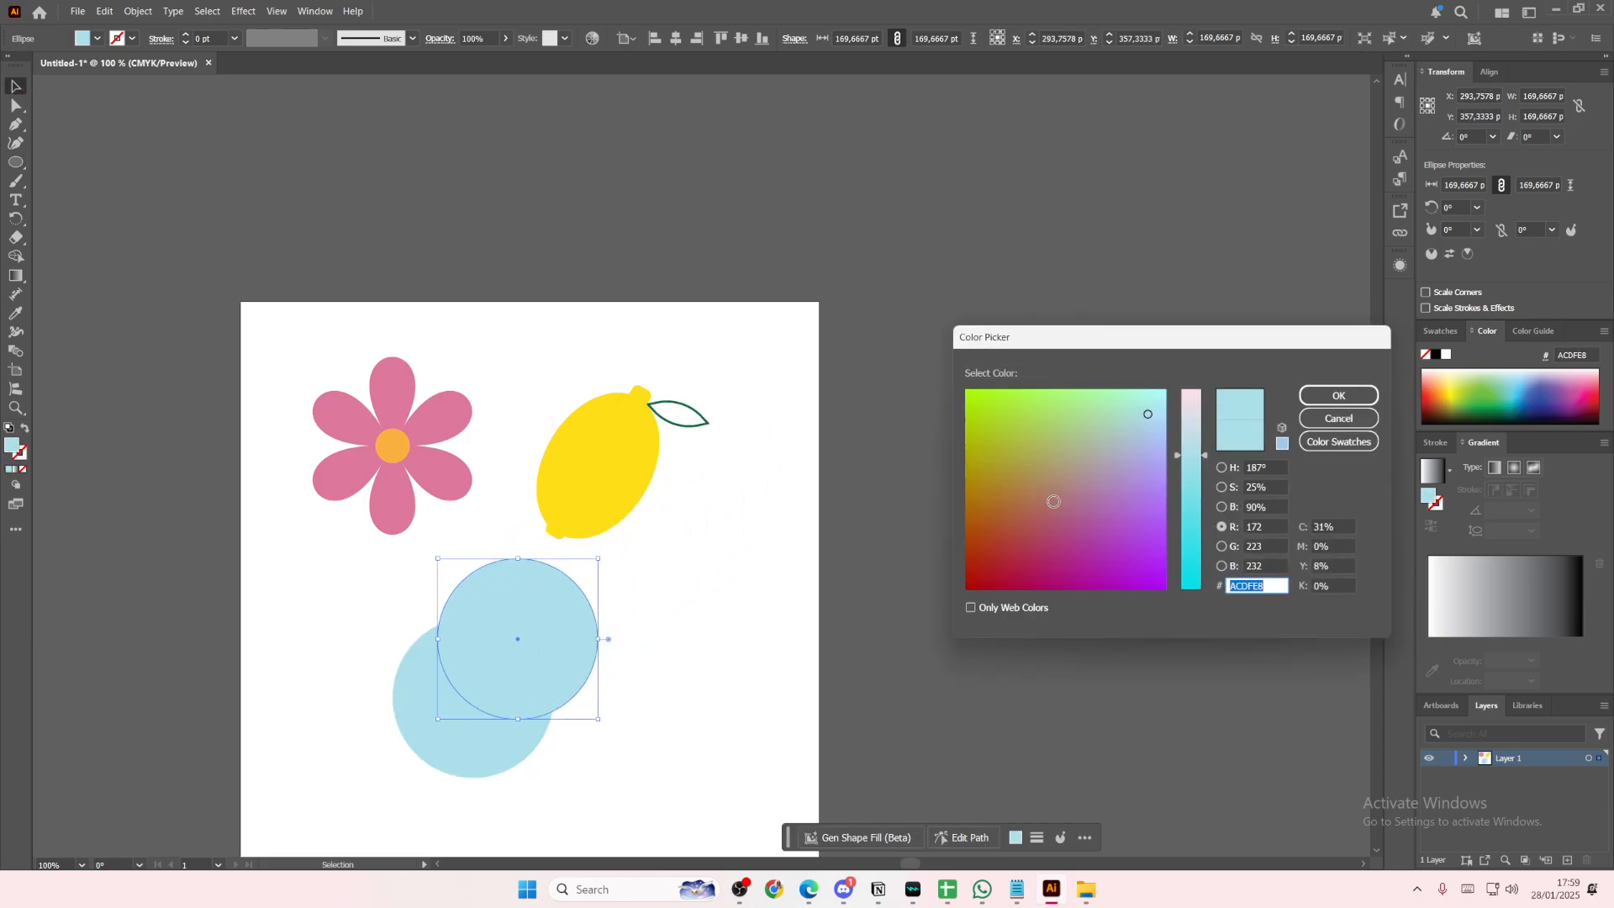
left_click_drag(1097, 491, 1079, 483)
left_click(1338, 395)
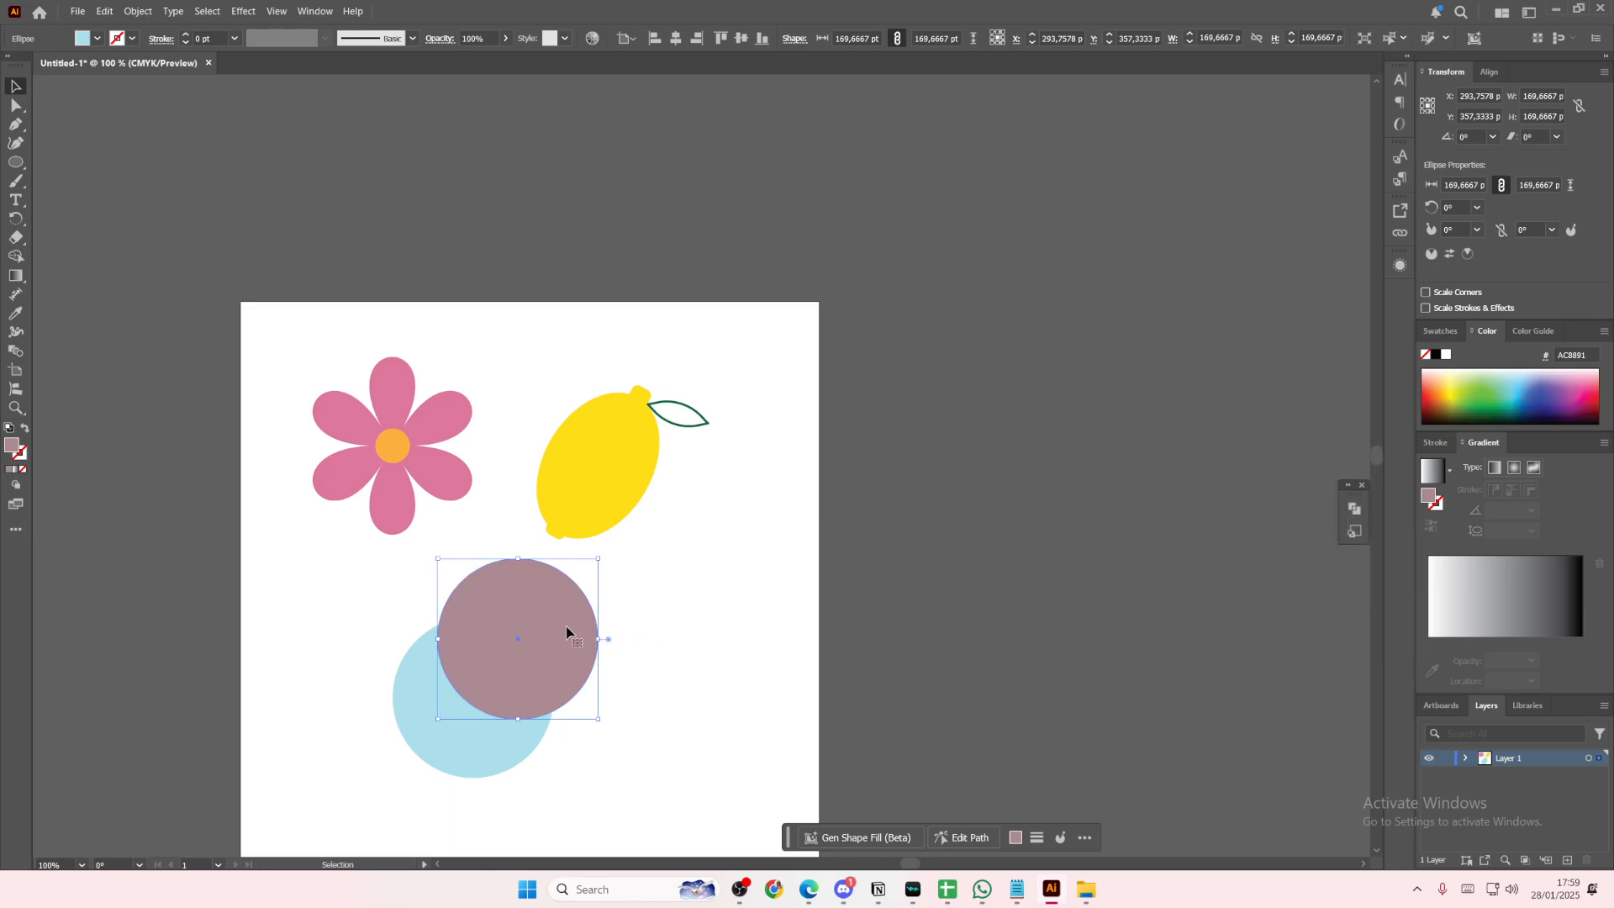
Shift the mauve circle down over the blue one, leaving a crescent of blue exposed at its lower left
left_click_drag(555, 640, 542, 677)
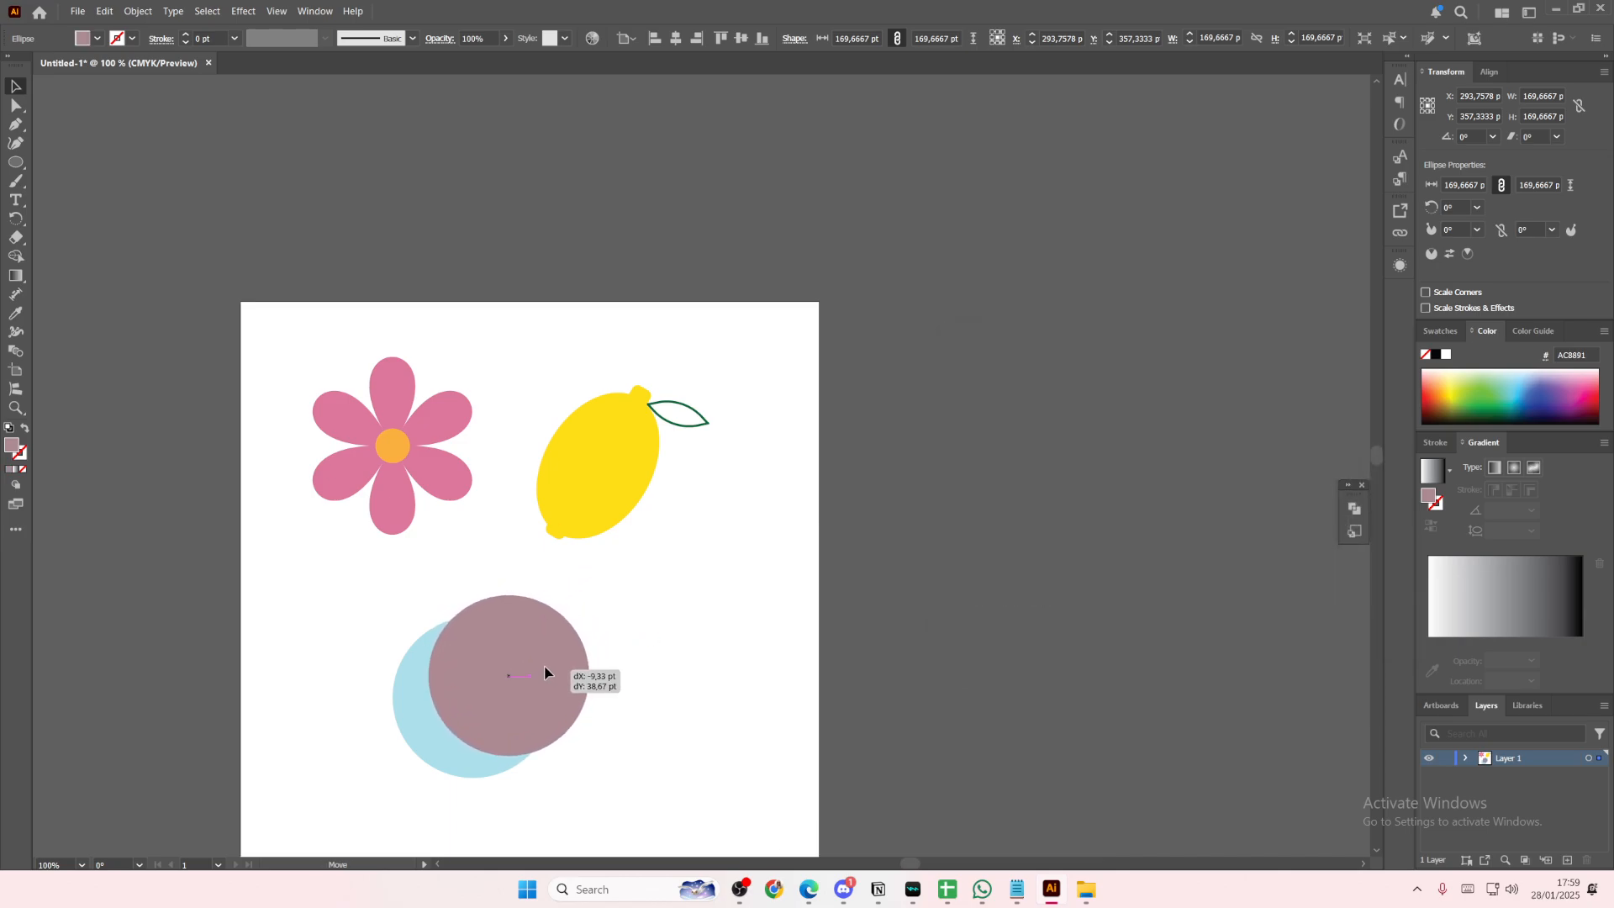
left_click_drag(545, 672, 540, 672)
left_click(677, 684)
Subtract the mauve circle from the blue one with Pathfinder's Minus Front, and move the resulting crescent up and slightly right
left_click_drag(670, 805, 387, 656)
left_click(316, 12)
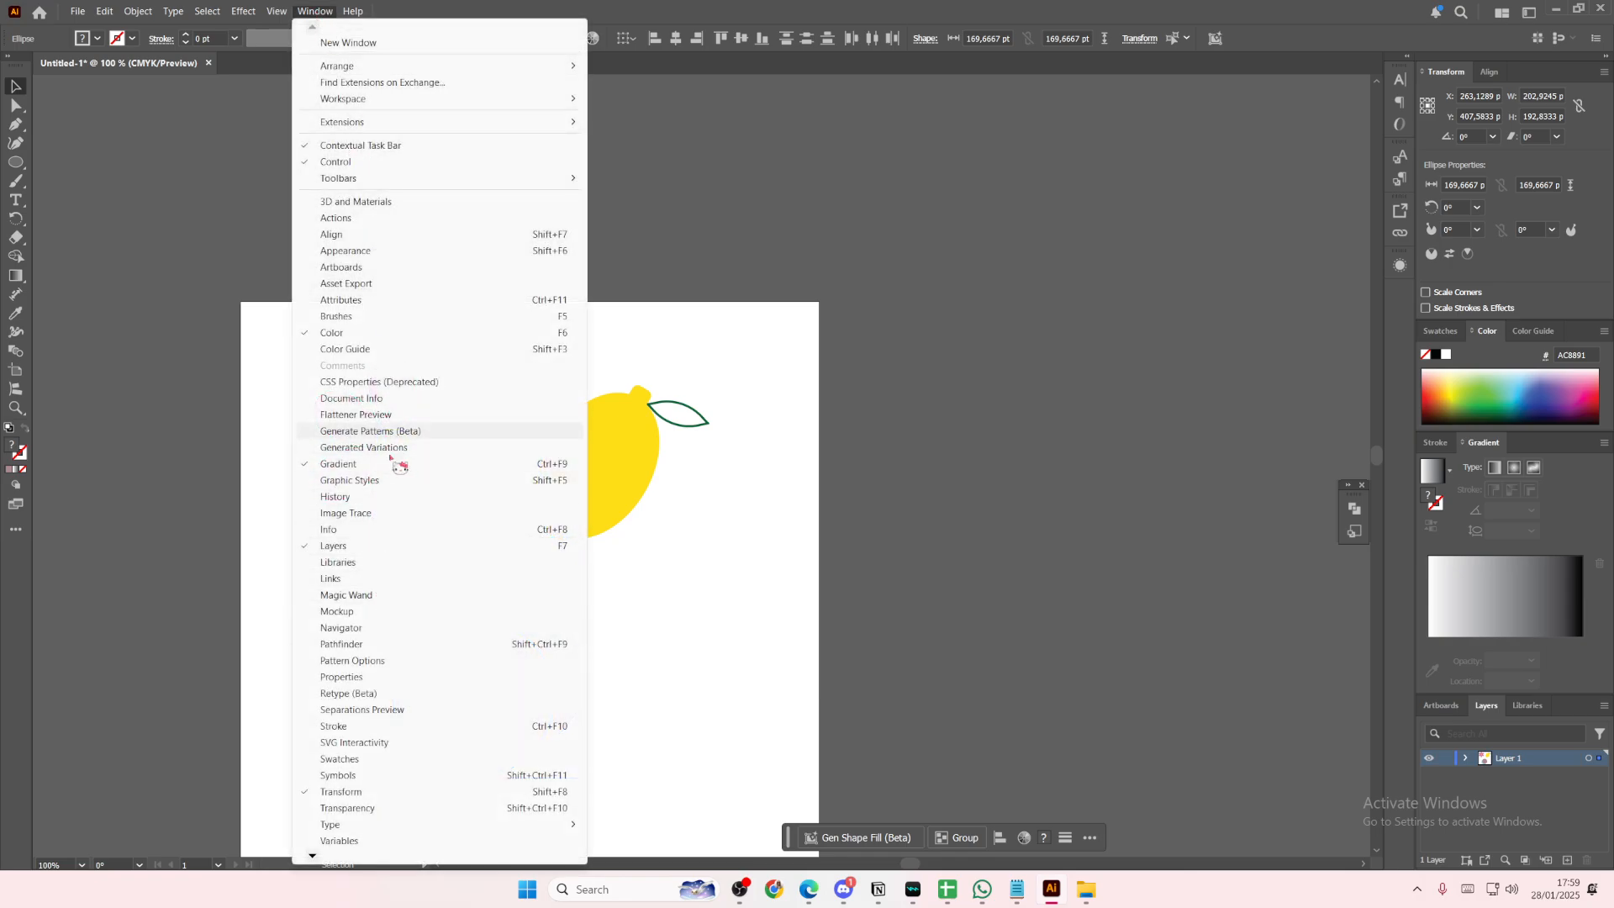
left_click(389, 660)
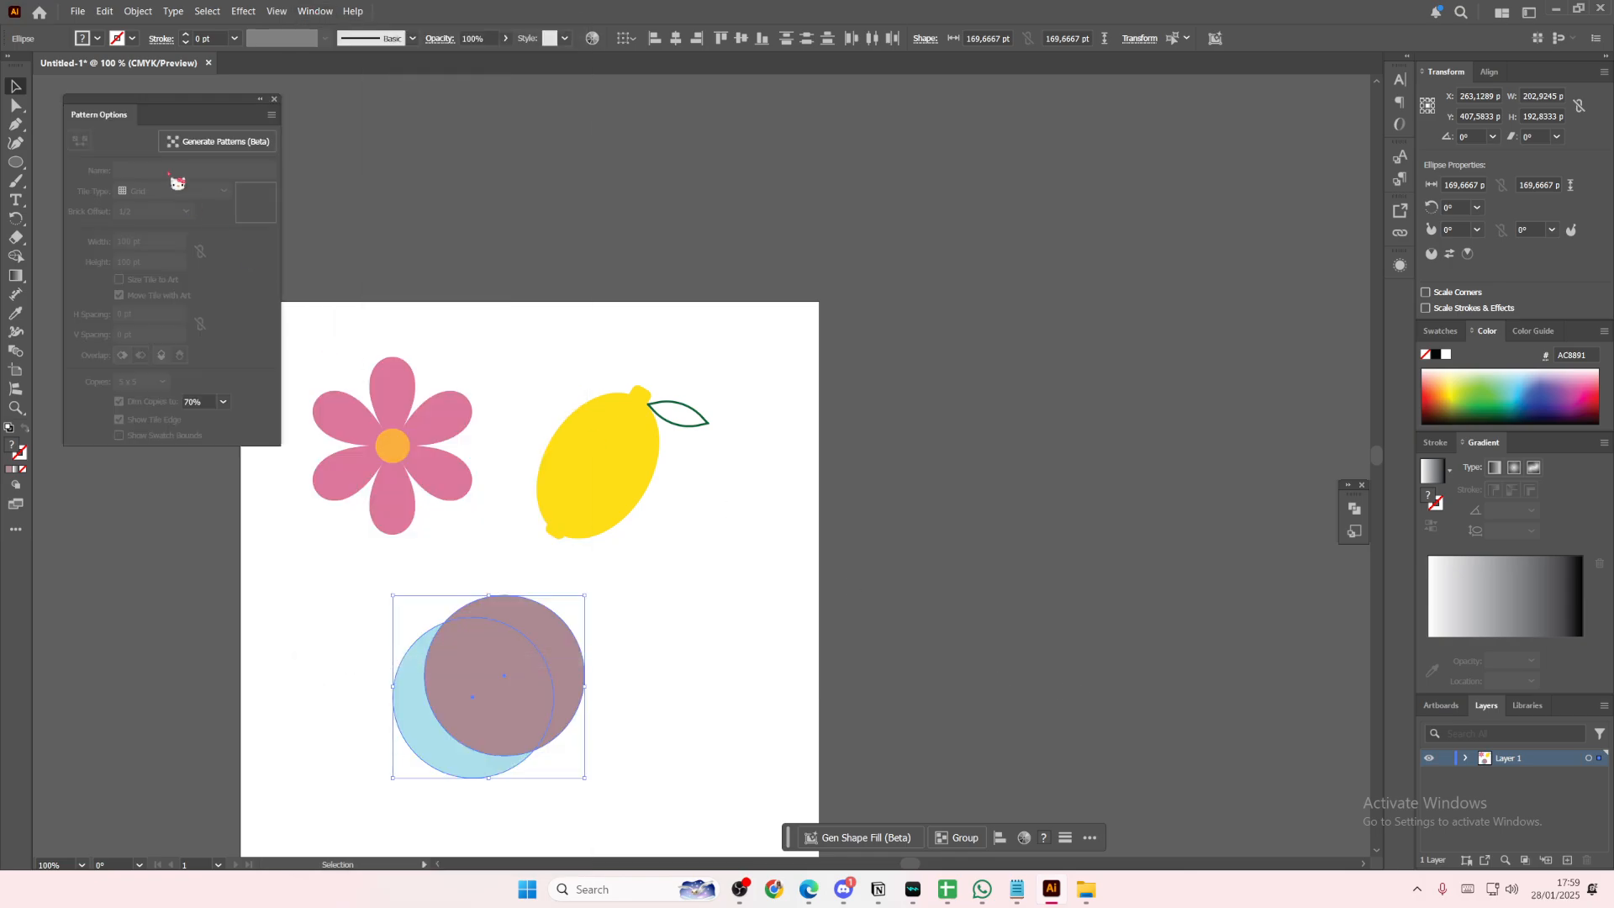
left_click(274, 99)
left_click(313, 11)
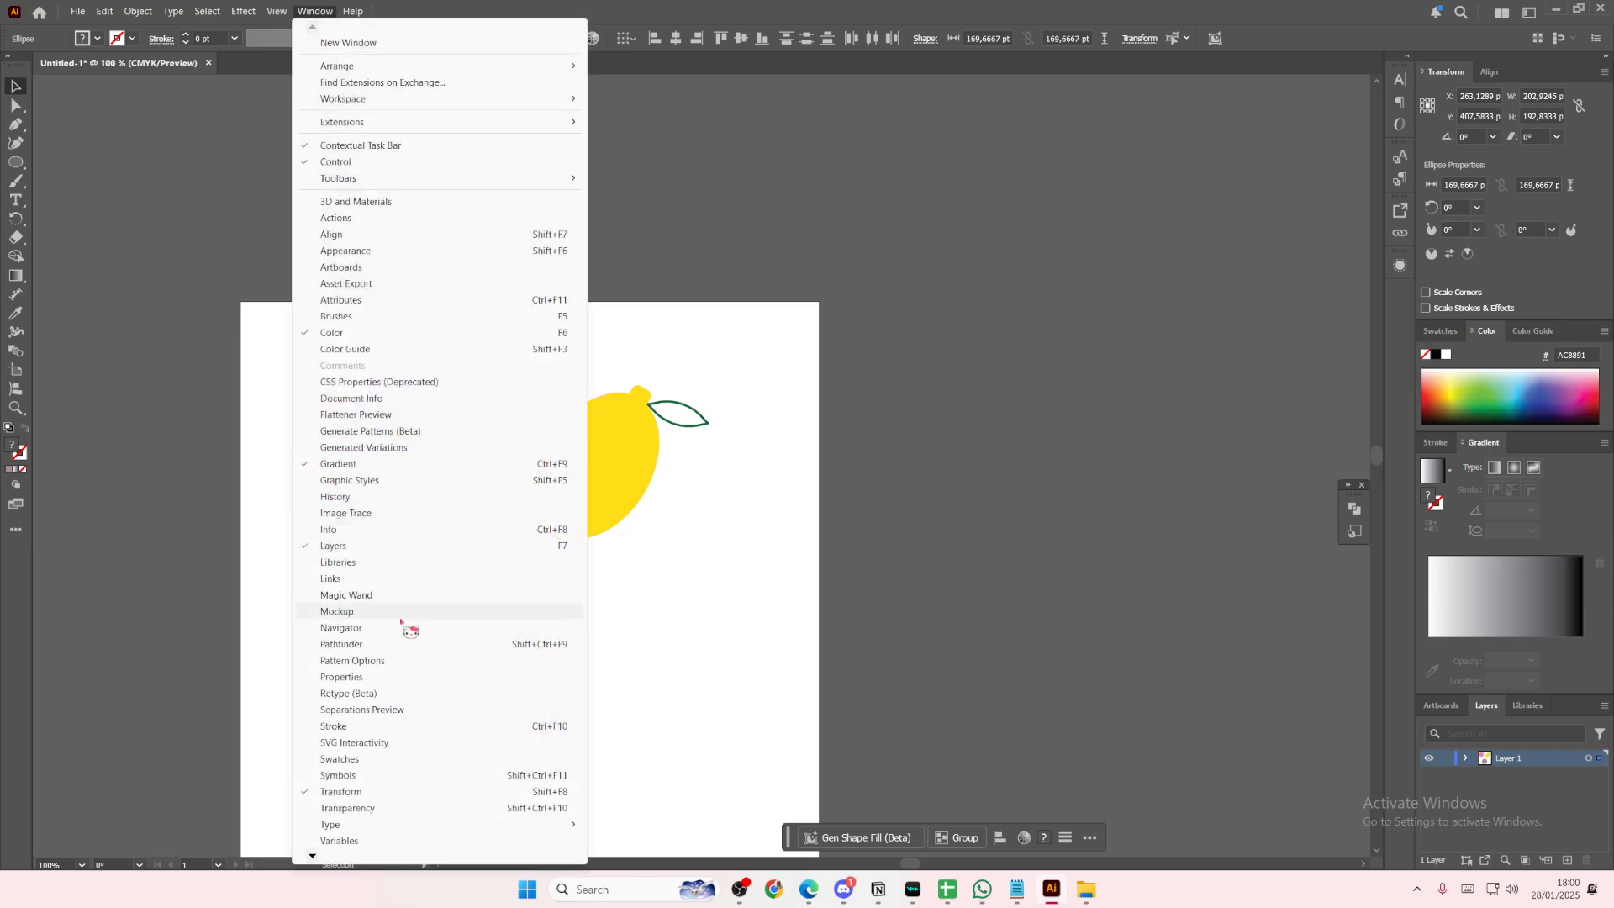
left_click(410, 644)
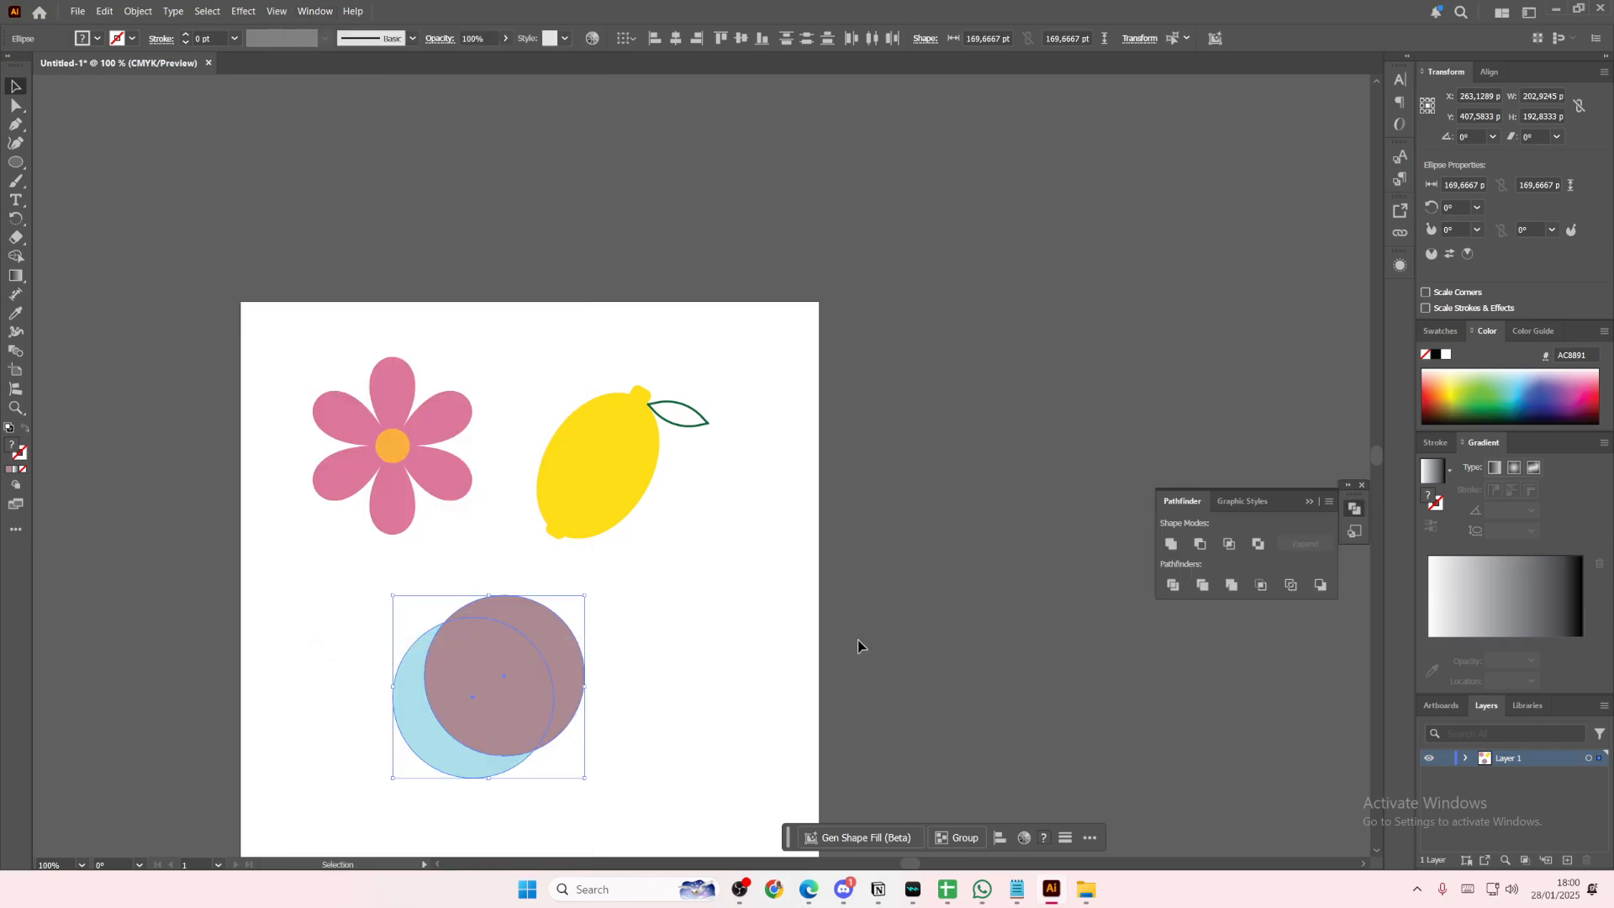
left_click(1210, 548)
left_click(696, 573)
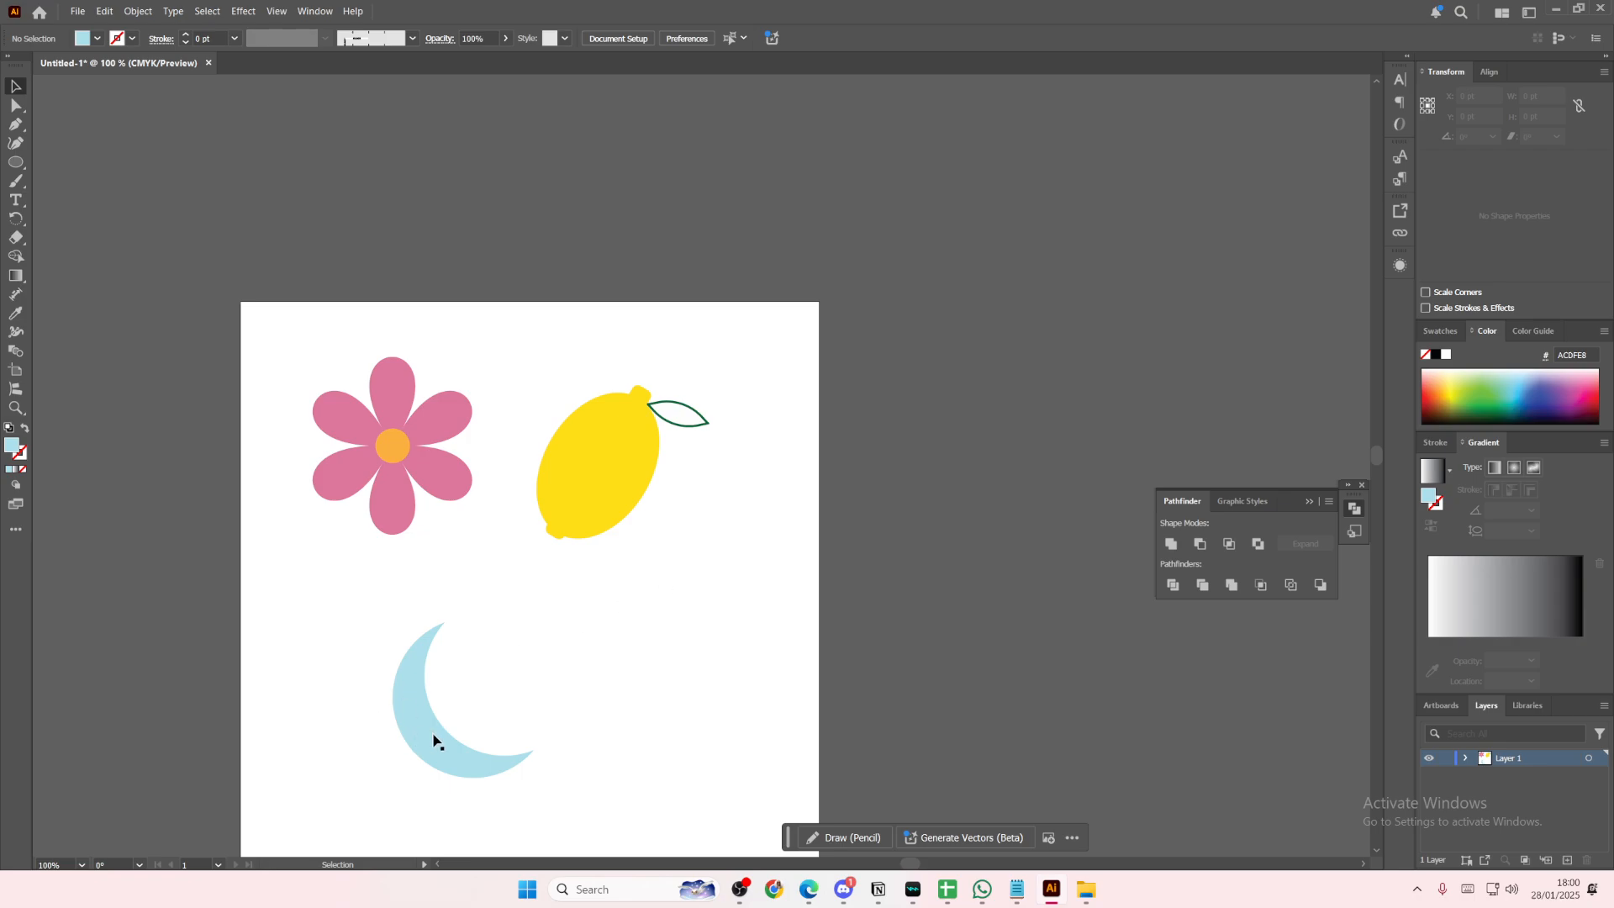
left_click_drag(433, 739, 457, 673)
left_click(673, 531)
Swap the leaf's stroke and fill so both halves are solid dark green (006838) without an outline
left_click(701, 420)
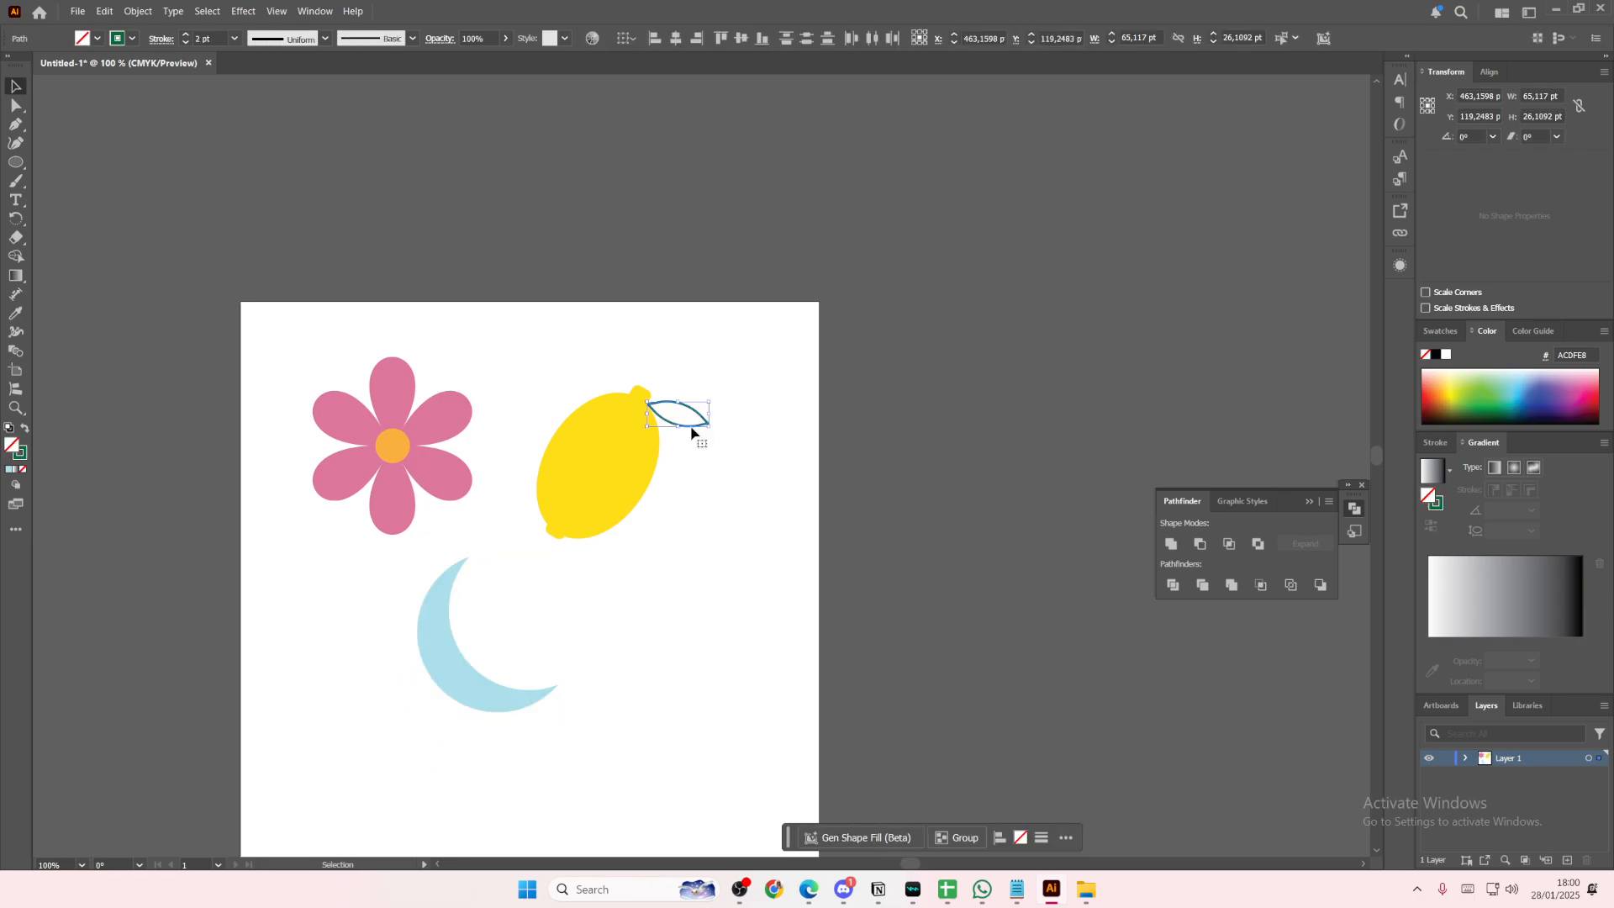
left_click(25, 428)
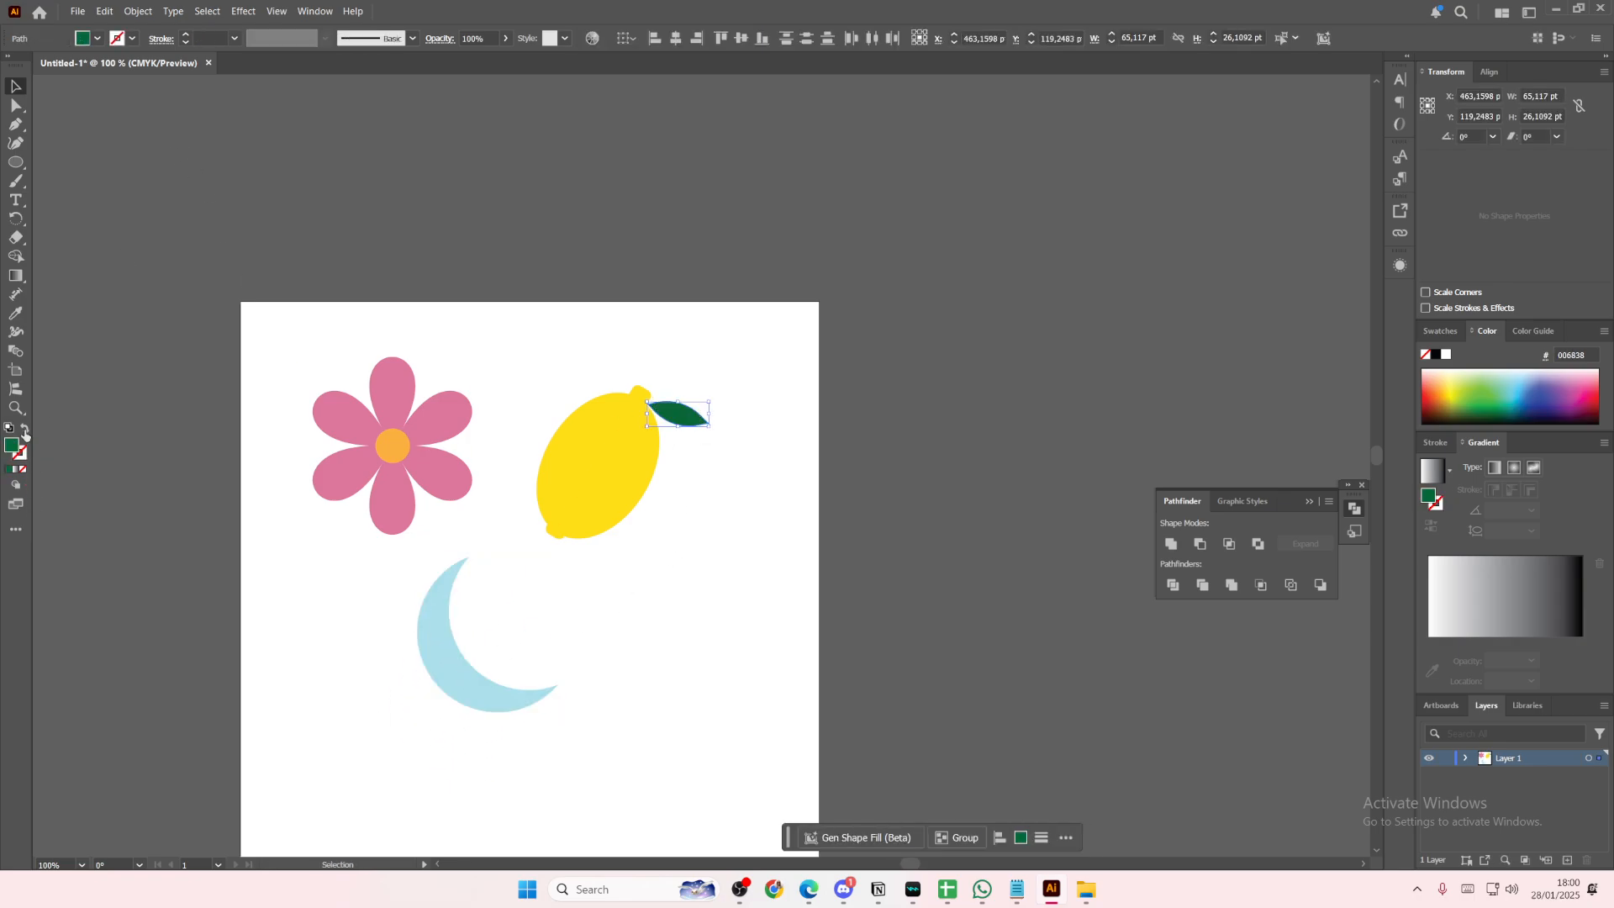
left_click(205, 389)
Rotate the green leaf to lie horizontally and nudge it slightly down beside the lemon's upper end cap
left_click(700, 423)
left_click_drag(711, 401, 704, 391)
left_click_drag(687, 417, 691, 410)
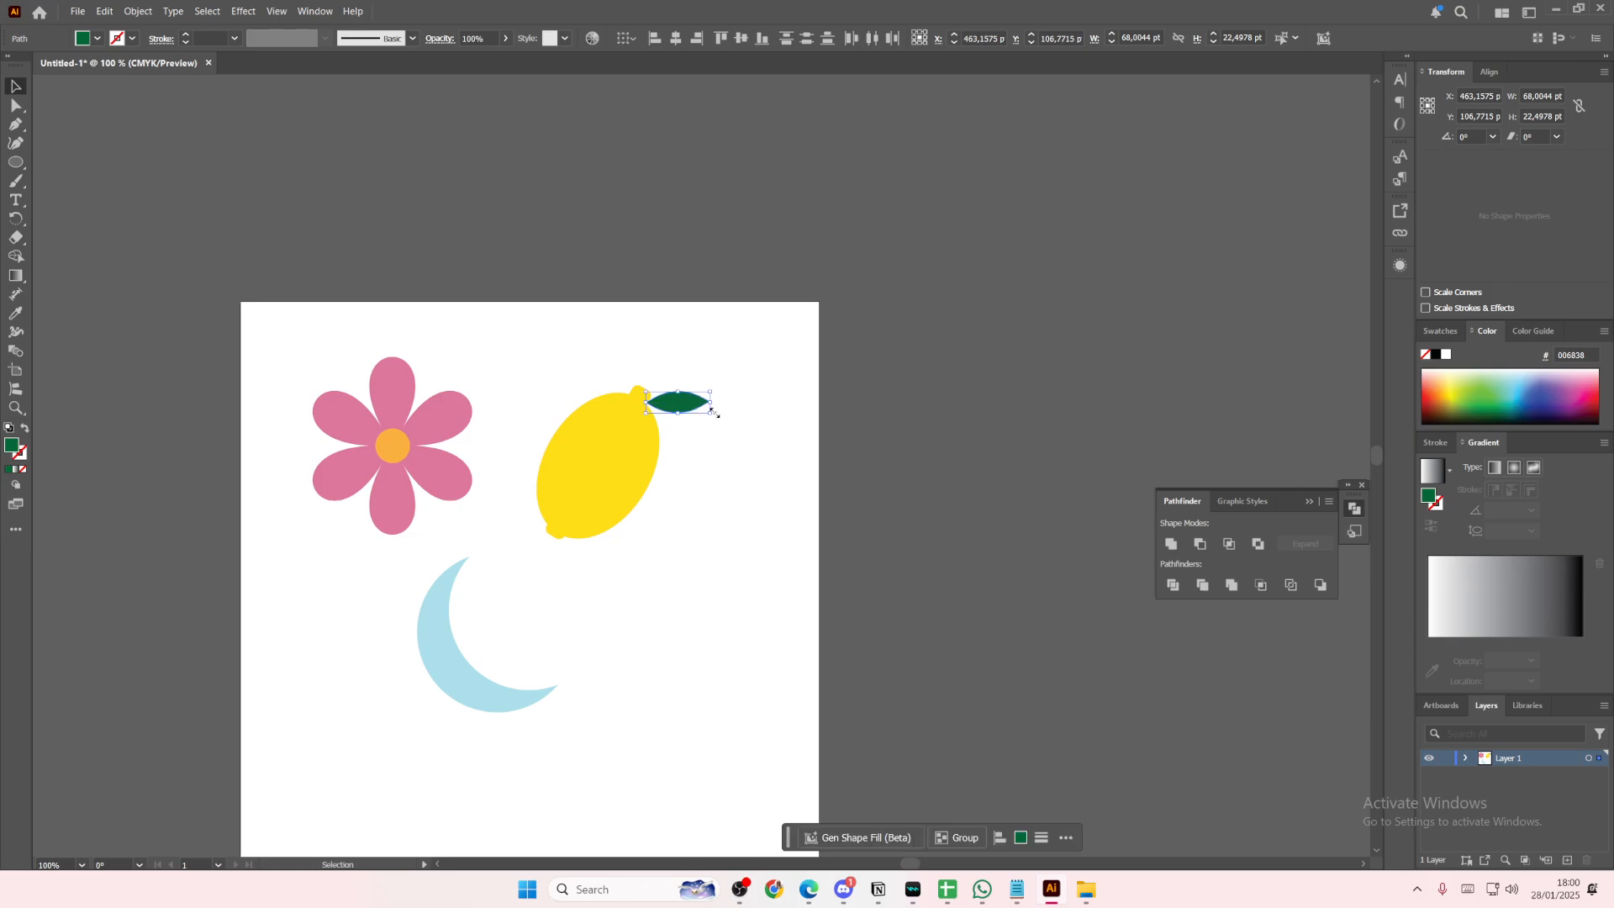
key("Down")
key("Down")
key("Down")
key("Down")
left_click(776, 426)
Move the blue crescent left so it sits directly beneath the flower
left_click_drag(461, 659, 367, 677)
left_click(547, 652)
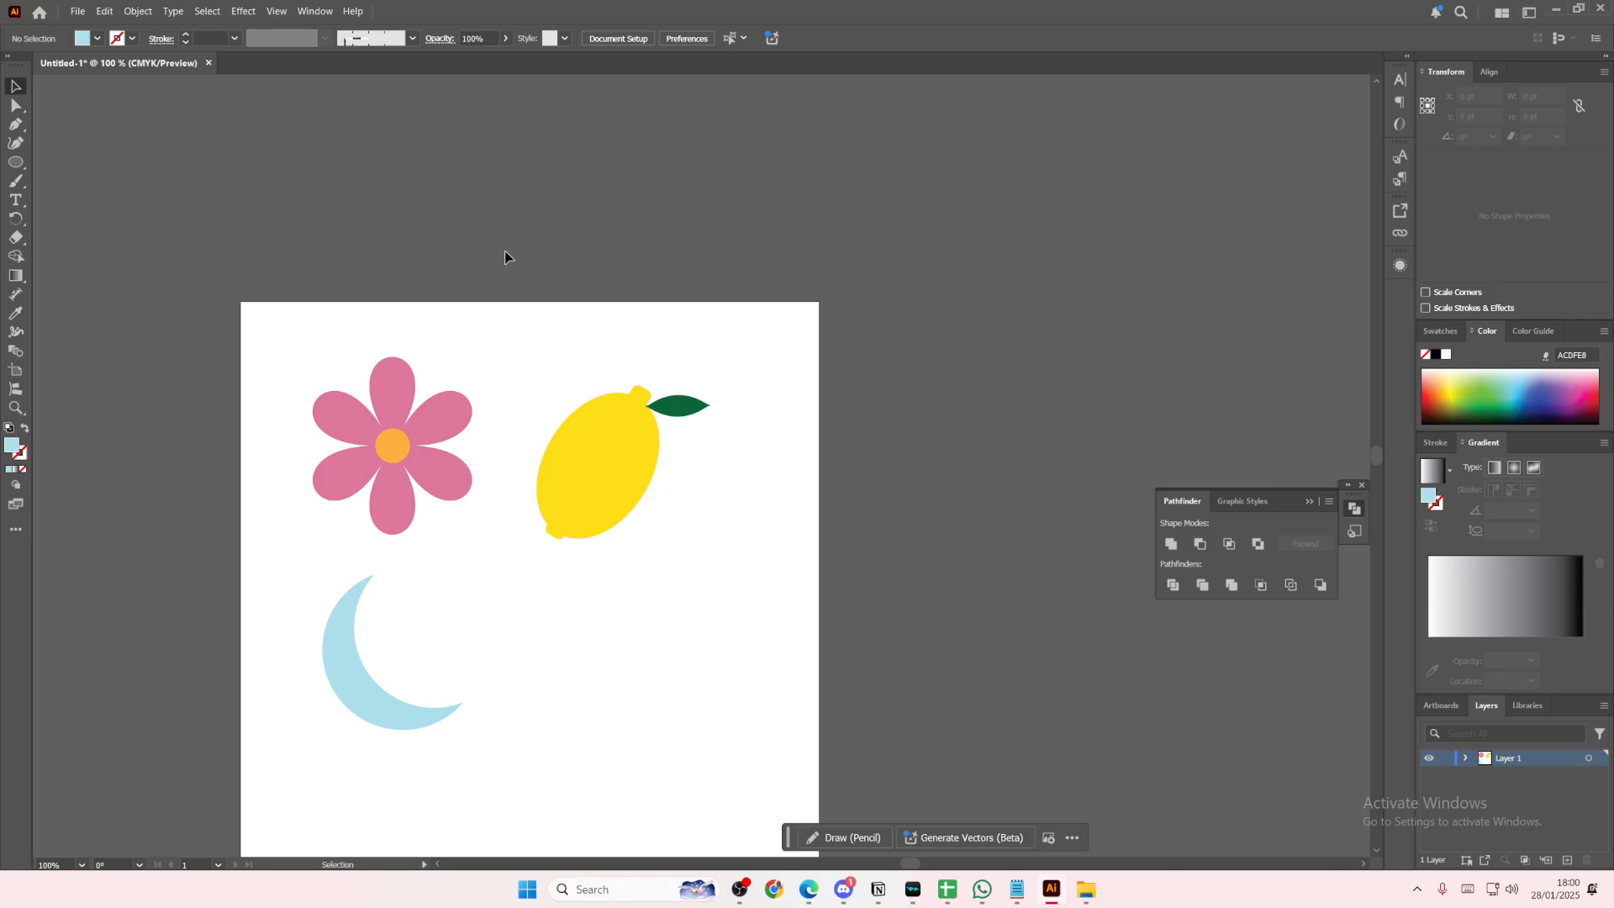
Fill the upper half of the leaf with a brighter green swatch (39B54A)
left_click(677, 404)
left_click(97, 37)
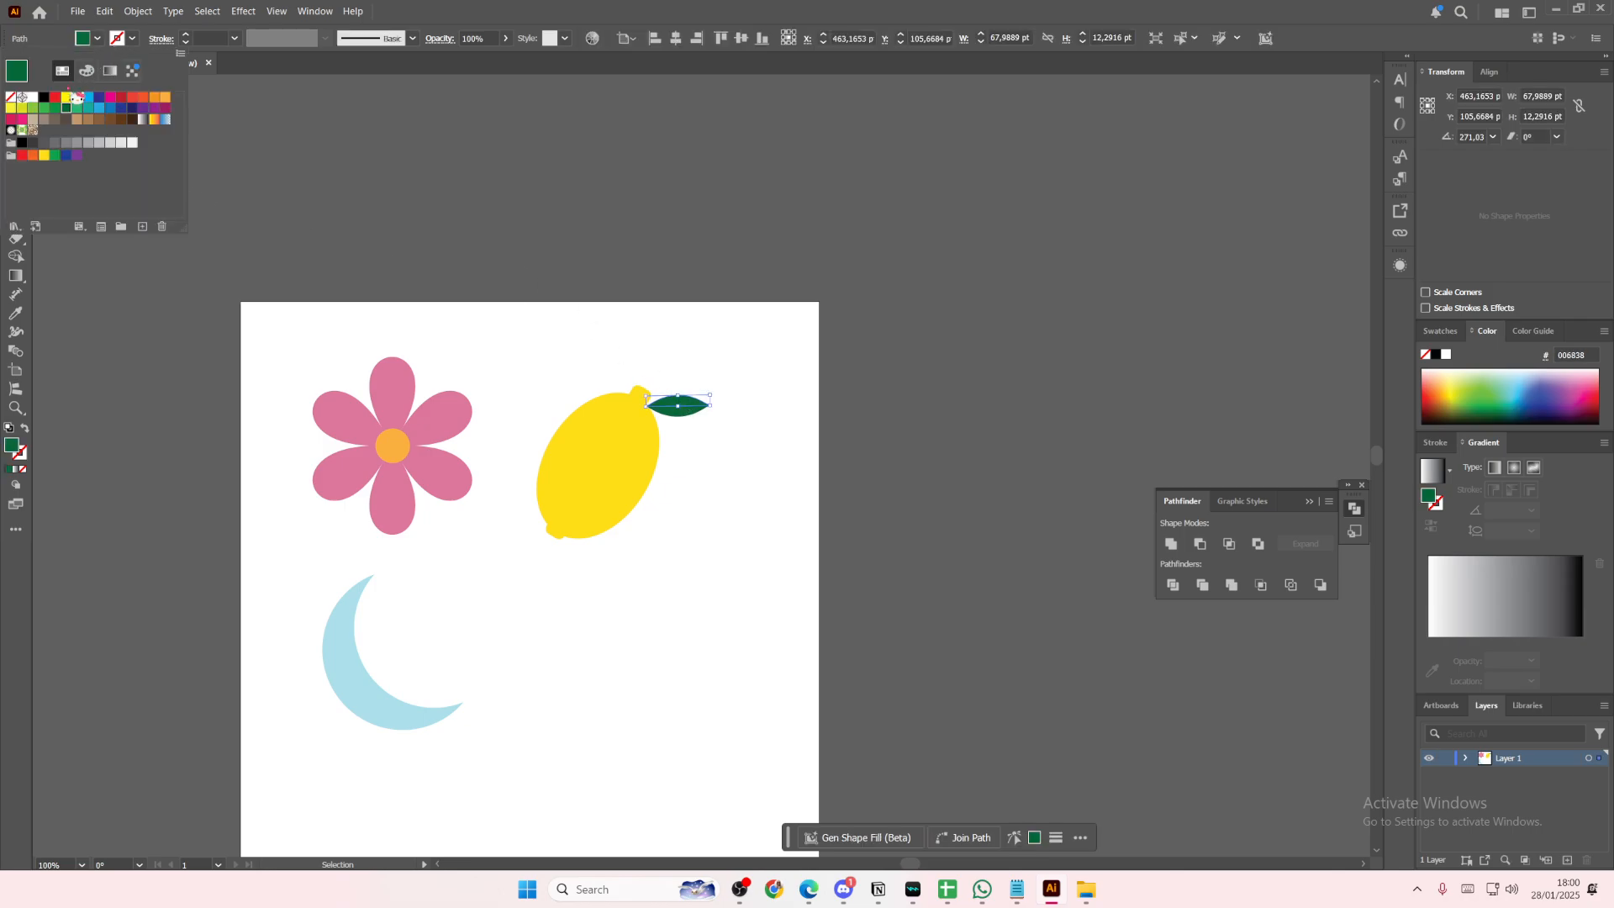
left_click(52, 110)
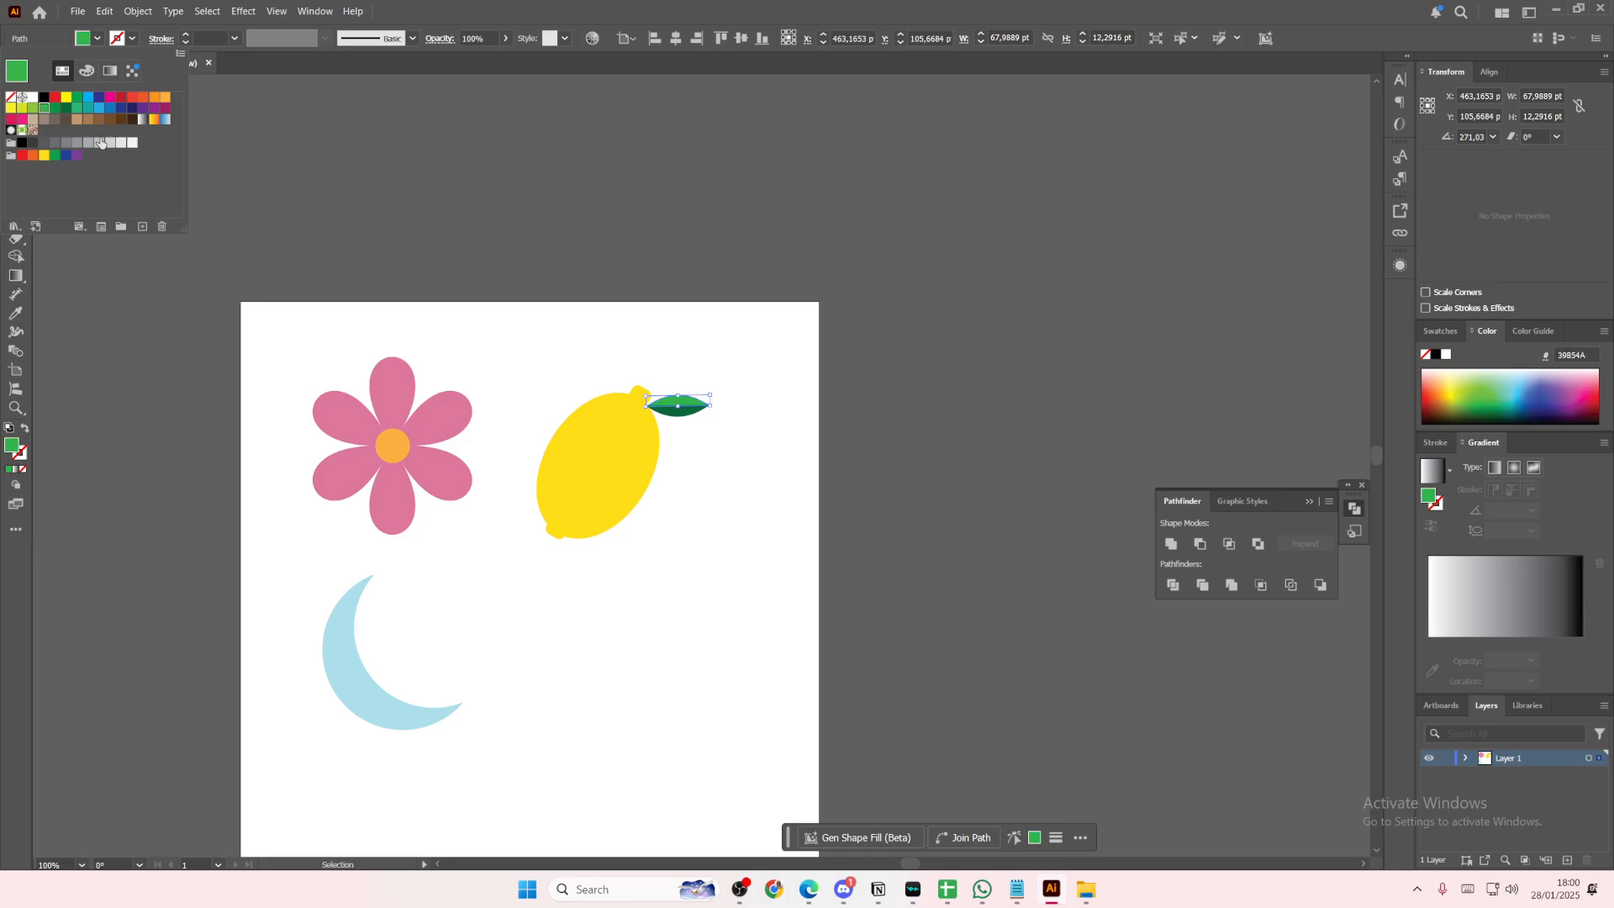
left_click(605, 347)
left_click(606, 347)
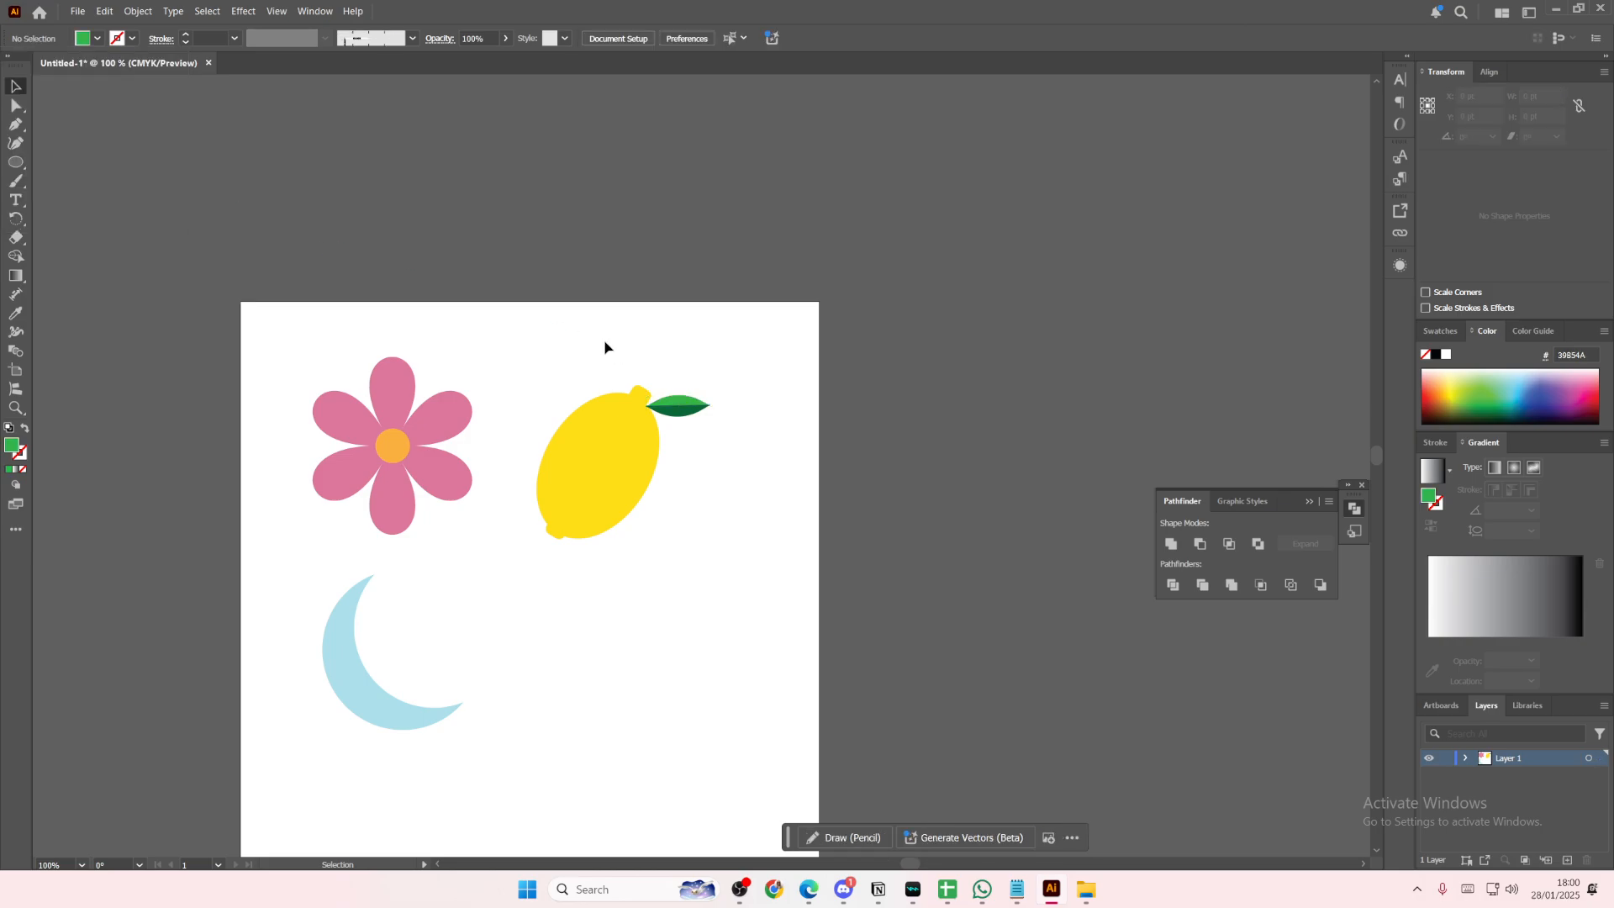
Move the blue crescent right so it sits centred below the gap between the flower and the lemon
left_click(15, 85)
left_click_drag(357, 689, 452, 671)
left_click(655, 635)
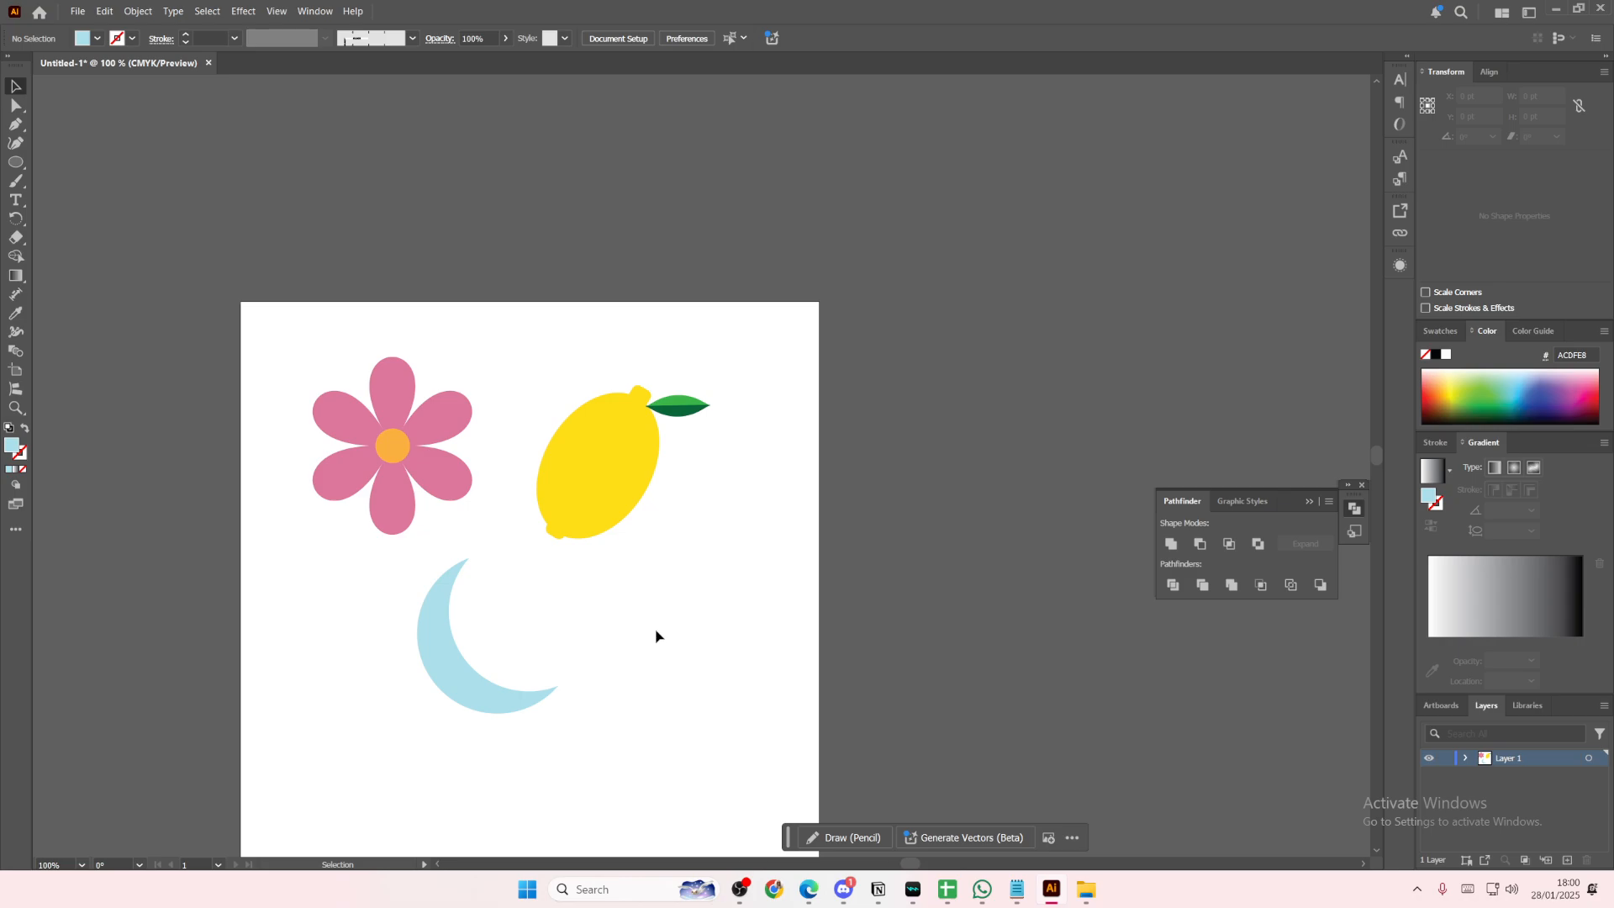